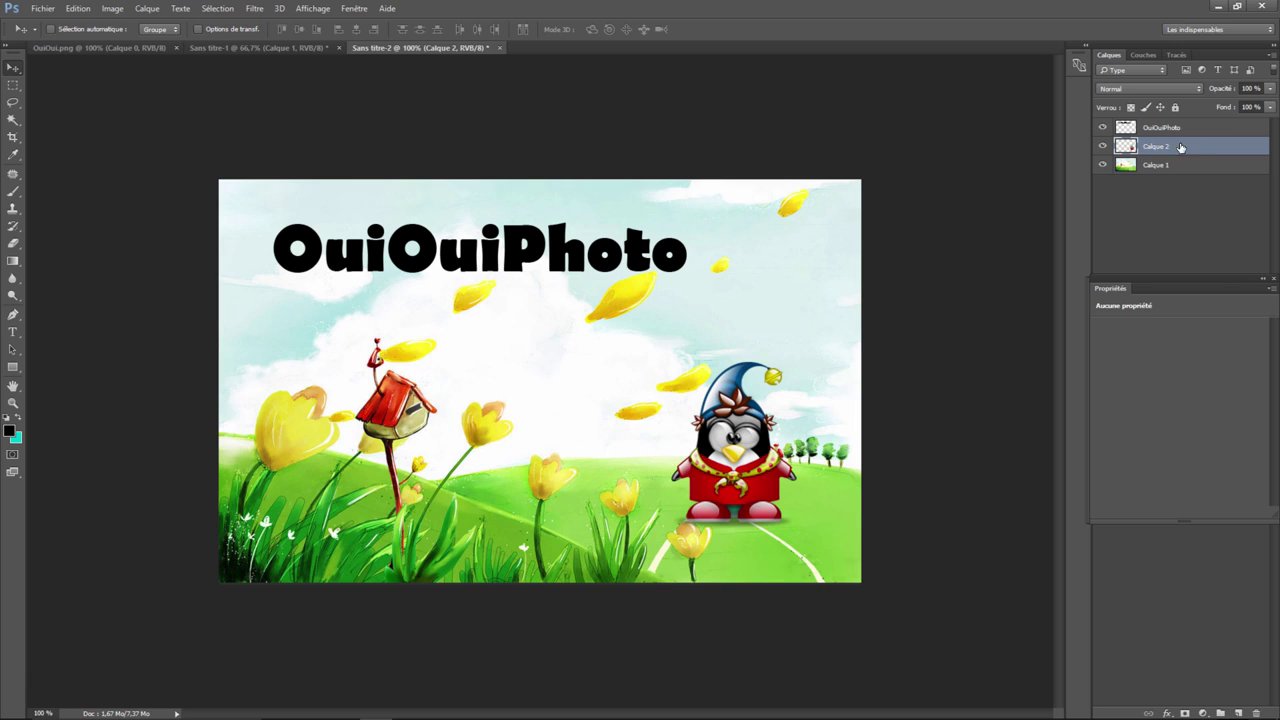
Make the OuiOuiPhoto title and penguin layers visible, keep Calque 2 active, and open the Filter menu
left_click(1103, 128)
left_click(1102, 147)
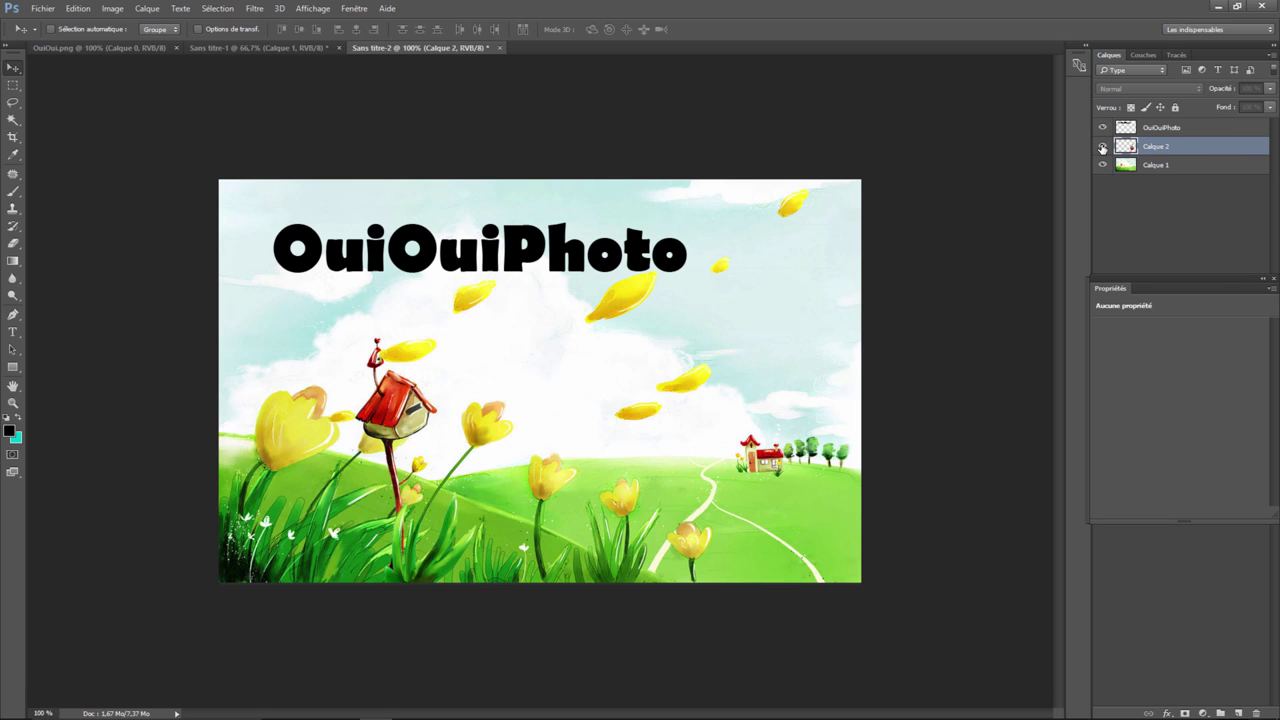
left_click(1102, 147)
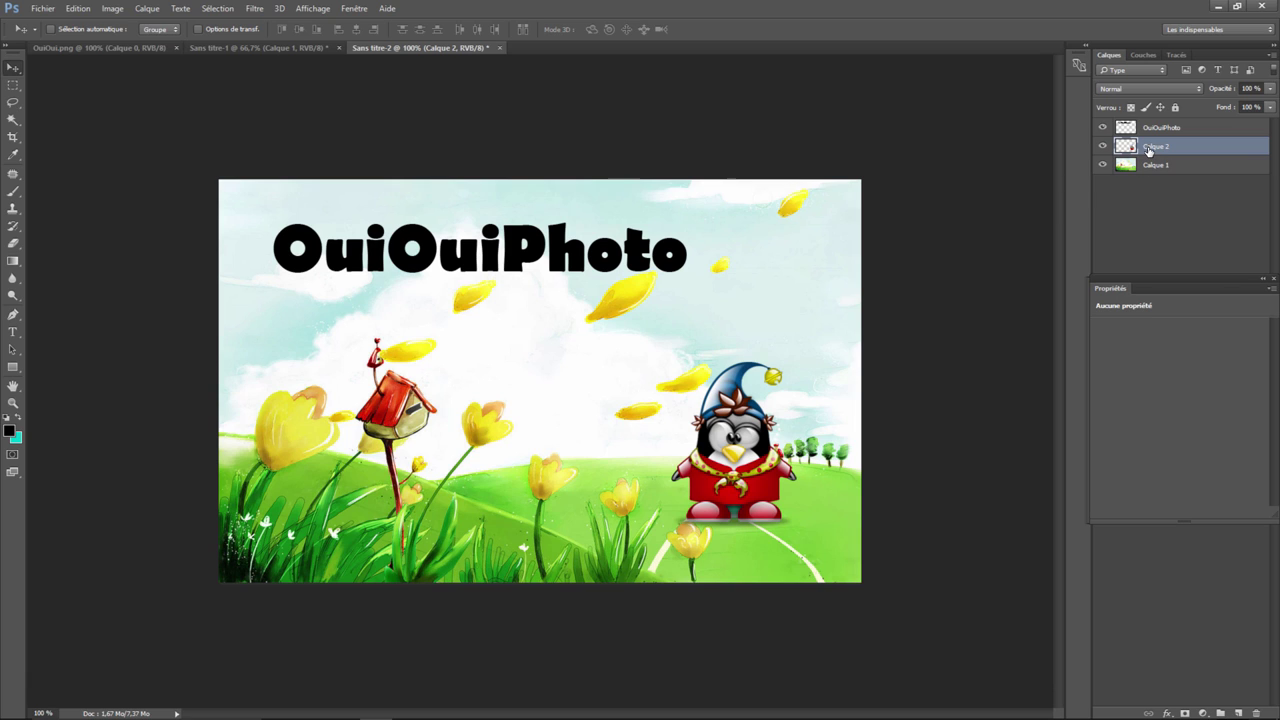
left_click(255, 8)
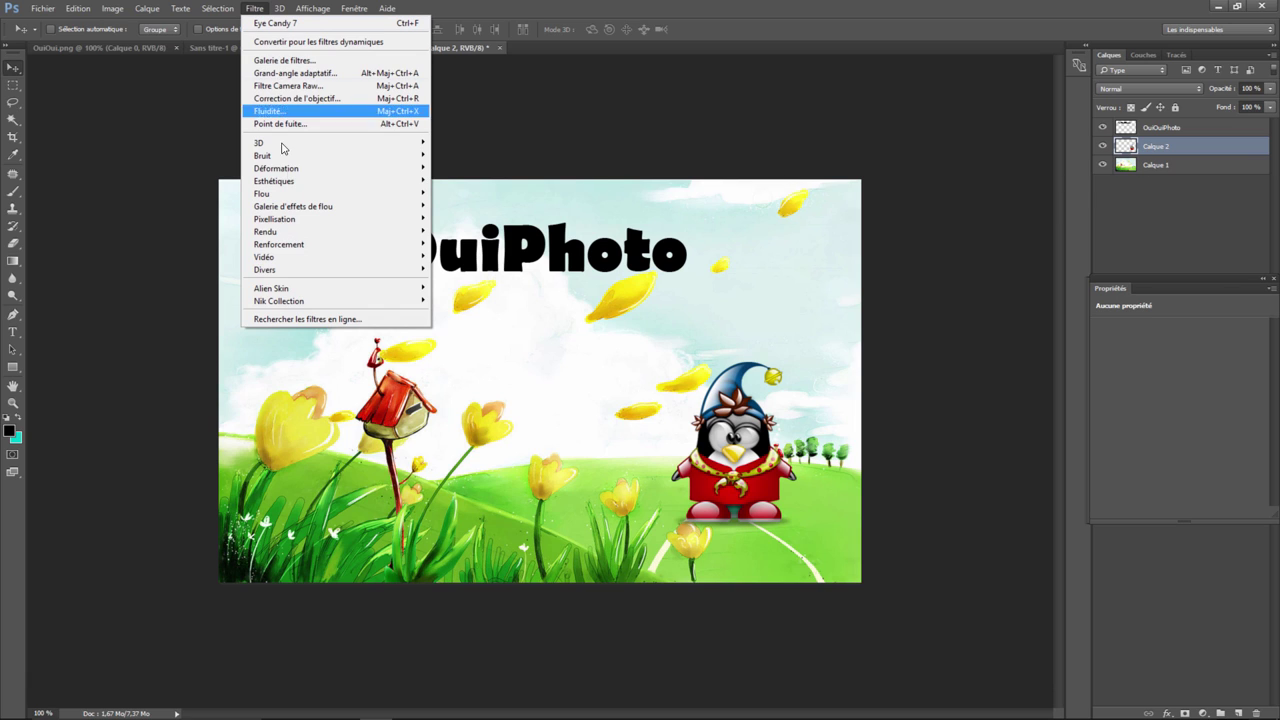
Launch Eye Candy 7 on the penguin layer and switch the effect to Backlight
left_click(567, 113)
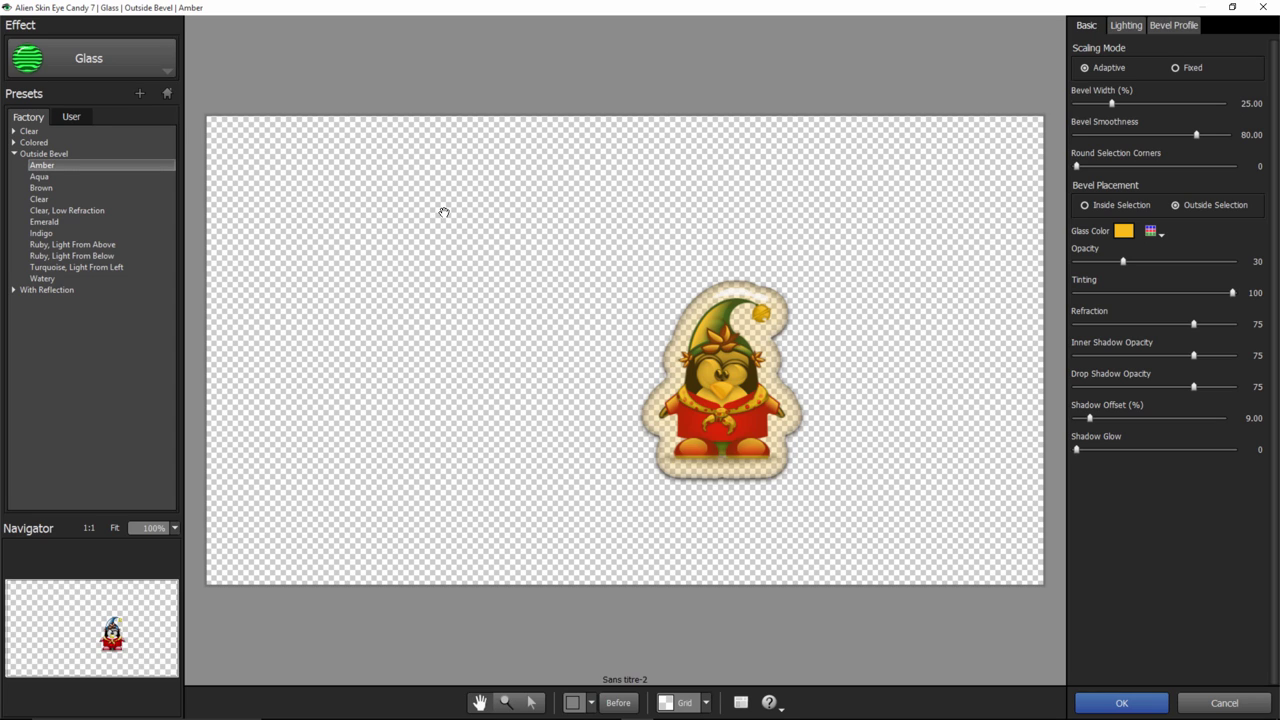
left_click(133, 66)
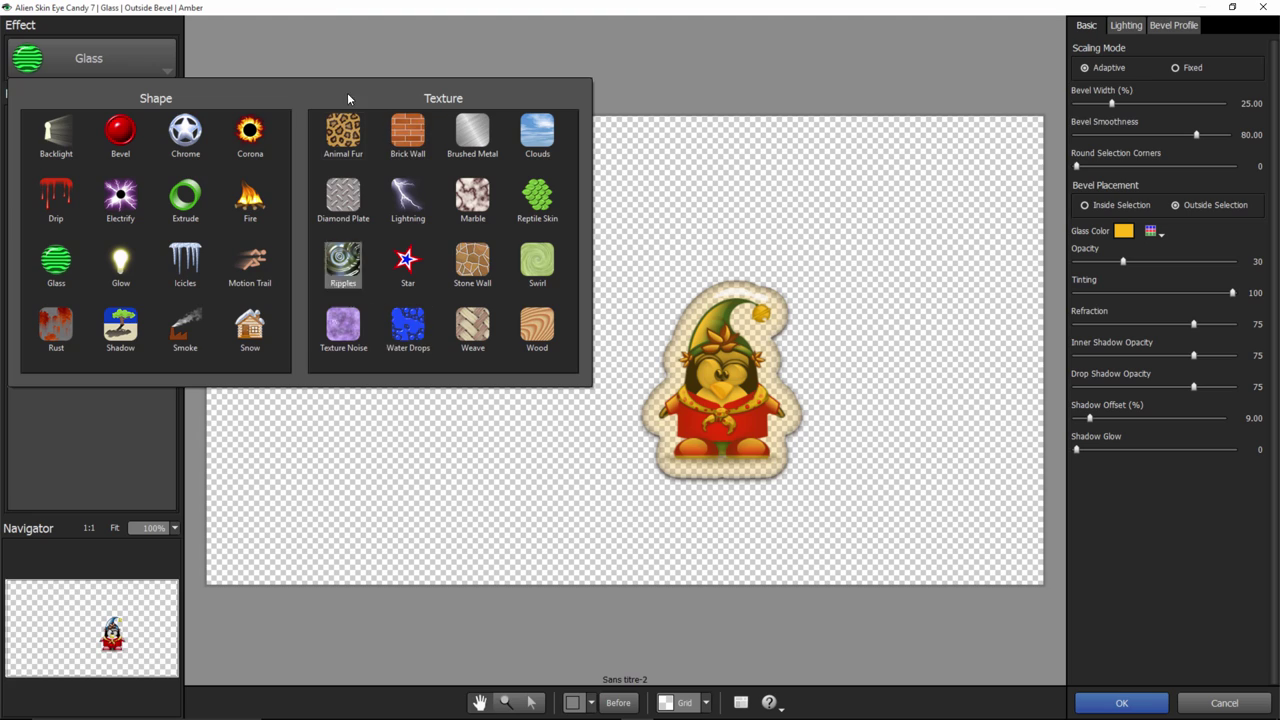
left_click(280, 33)
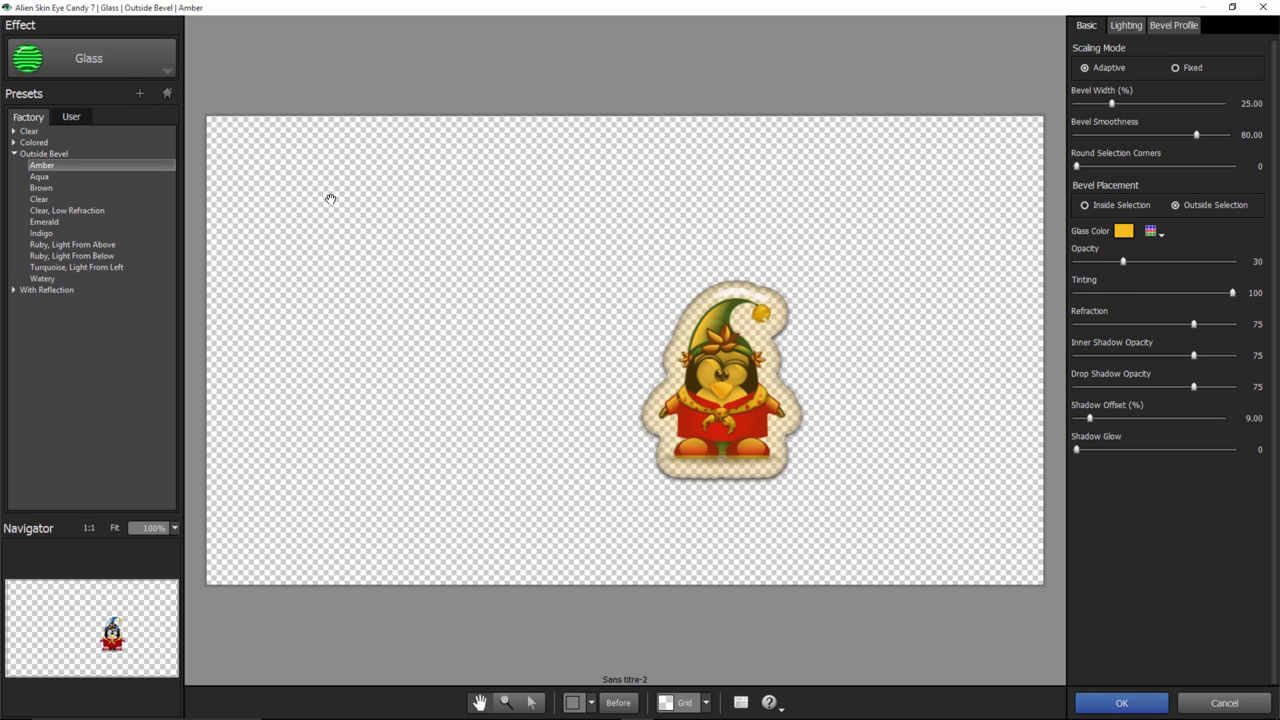
left_click(95, 62)
left_click(57, 135)
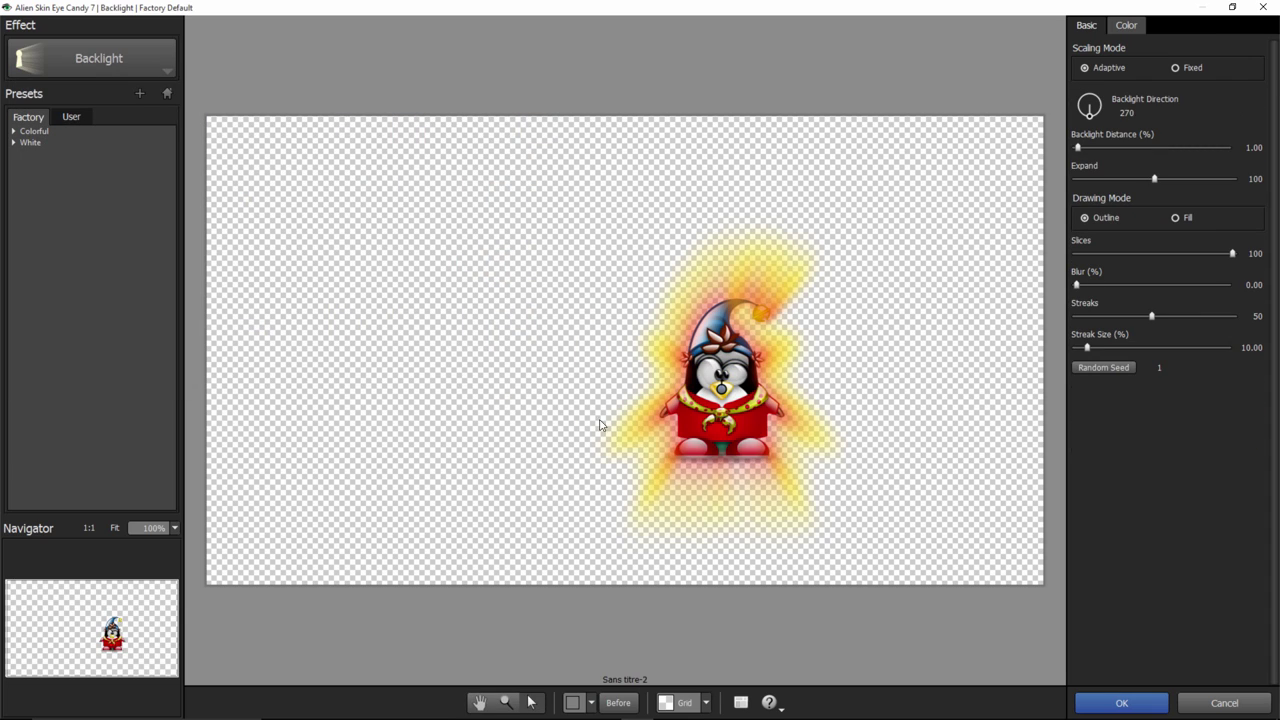
Apply the White Bat Signal preset and aim its glow left (direction 187, distance 38.81%)
left_click(20, 142)
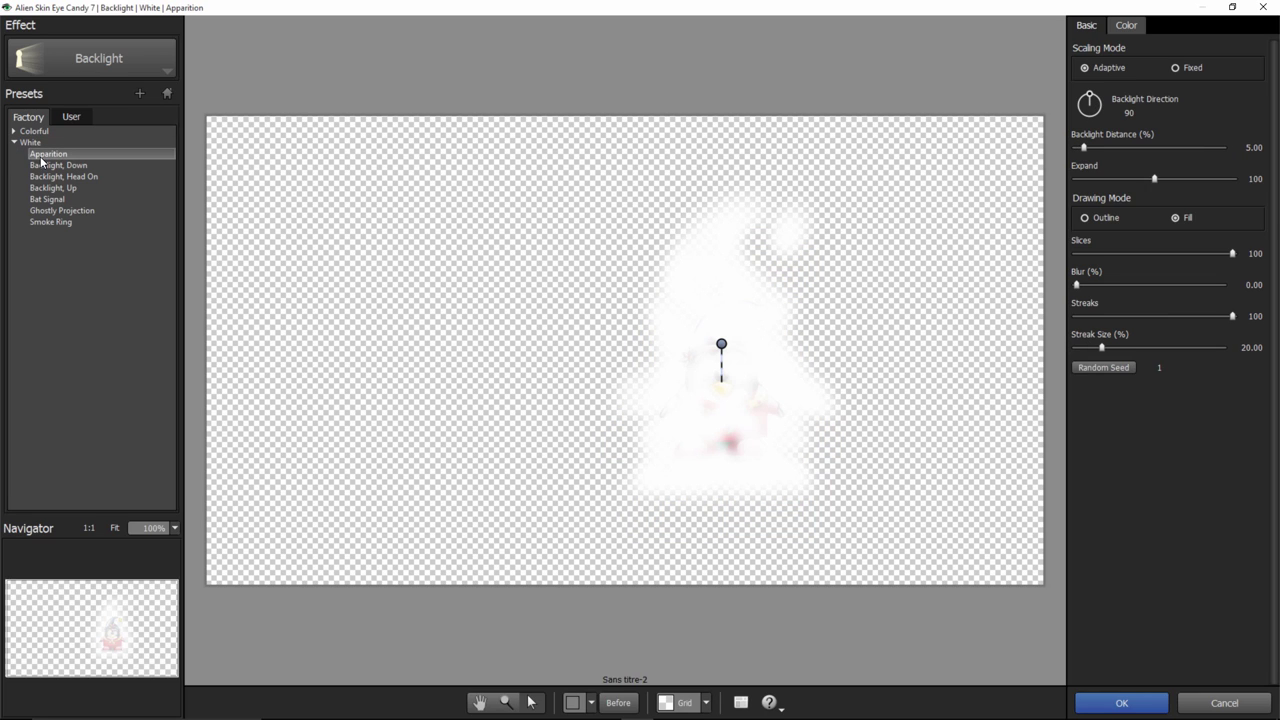
left_click(44, 165)
left_click(48, 177)
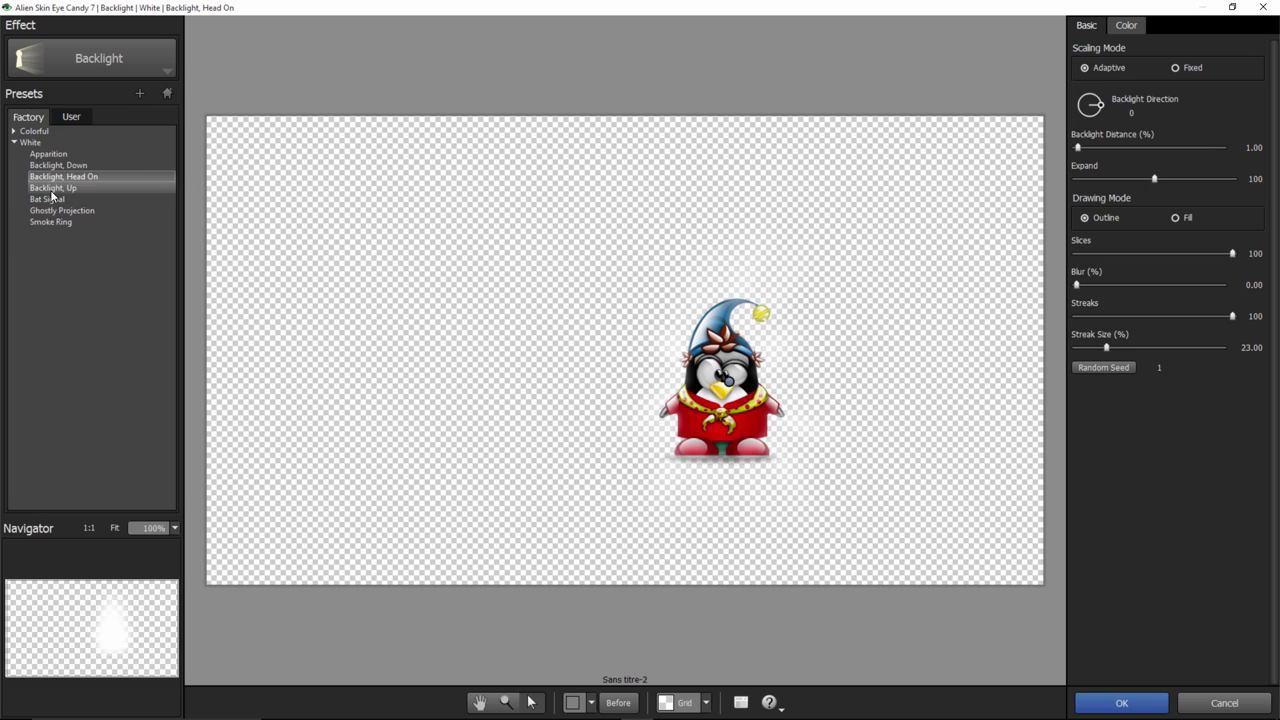
left_click(52, 188)
left_click(53, 199)
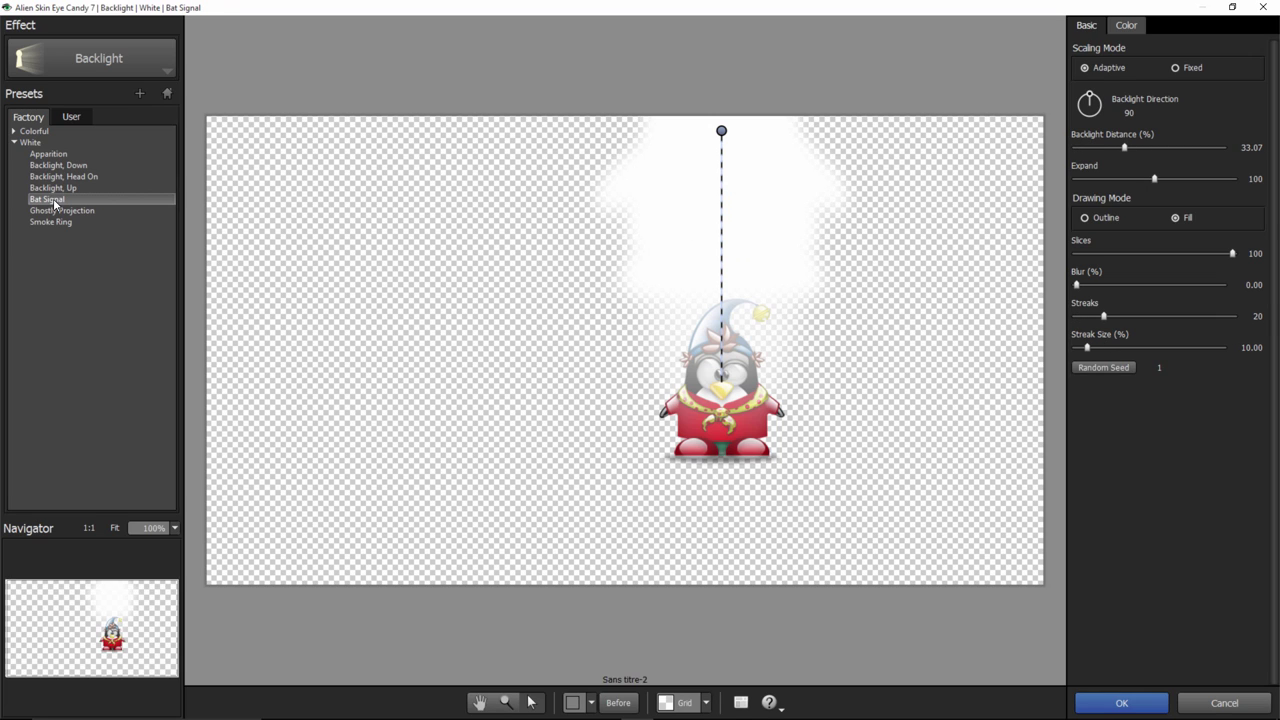
left_click_drag(722, 132, 430, 417)
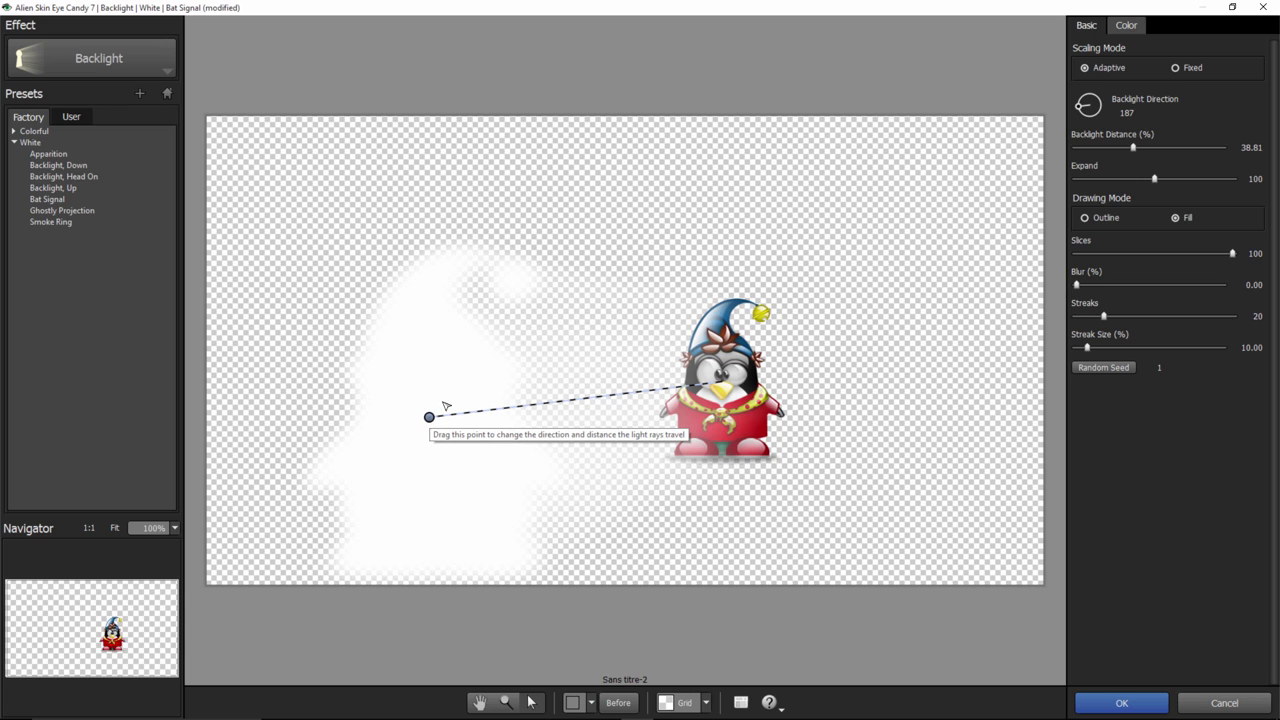
Switch to Bevel and sample presets: Button, Double Ripple Edge, Flat Edge, Carved Stone, Concave, Lumpy, Pits
left_click(115, 60)
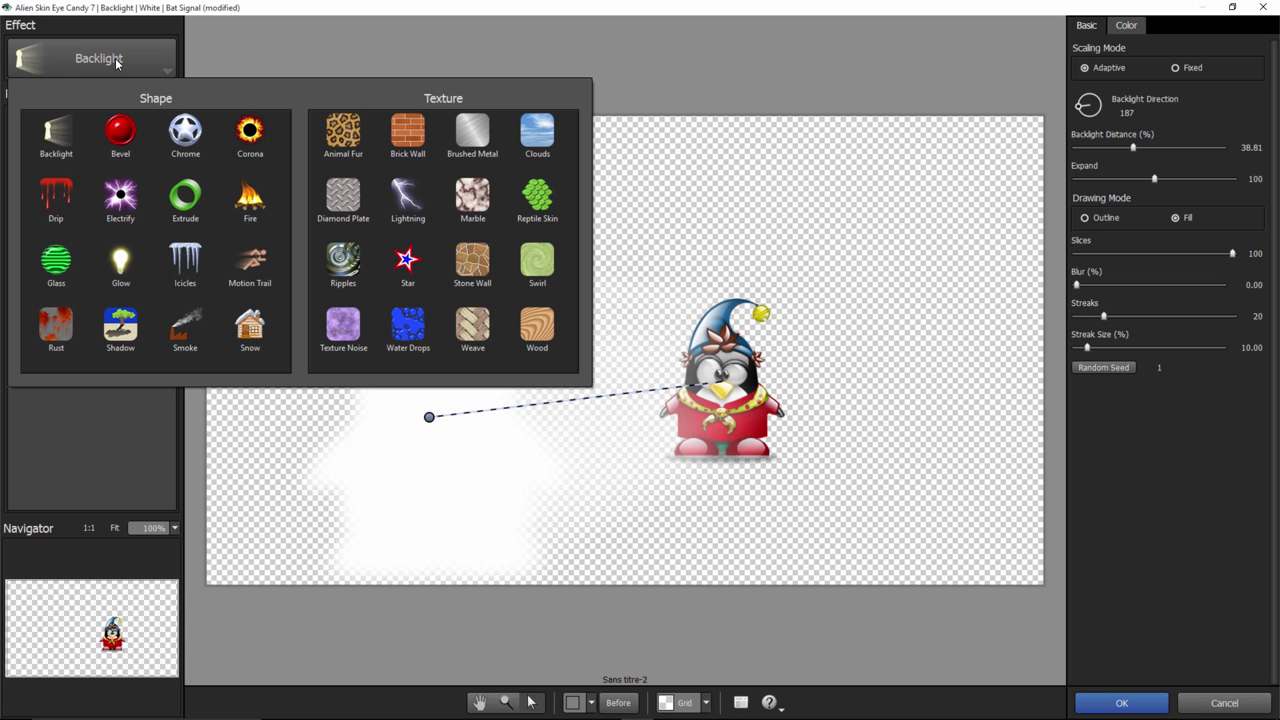
left_click(121, 130)
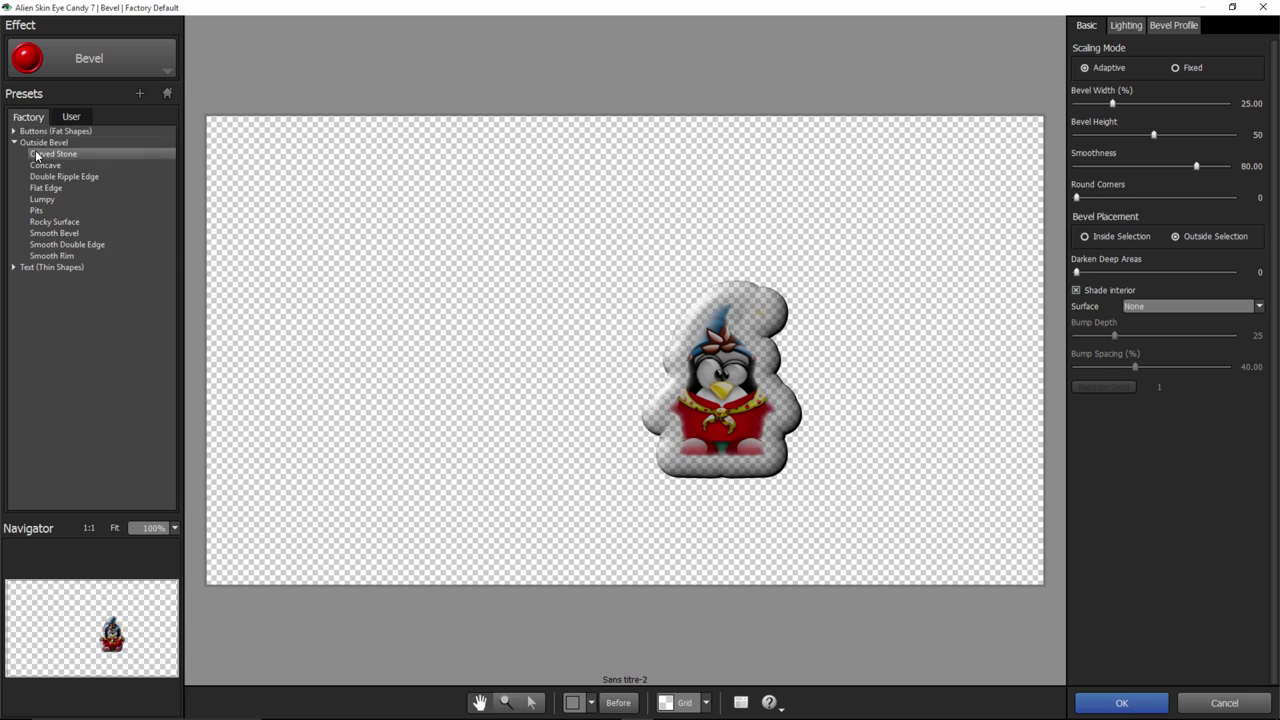
left_click(13, 131)
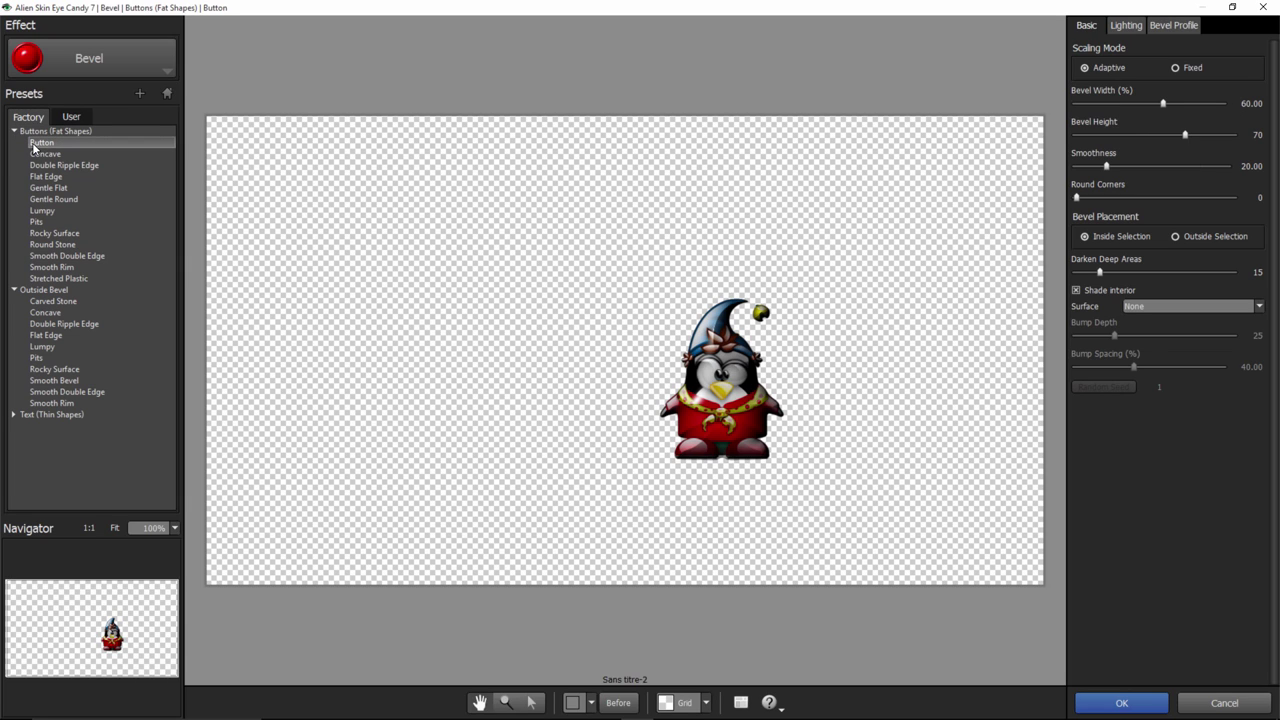
left_click(56, 165)
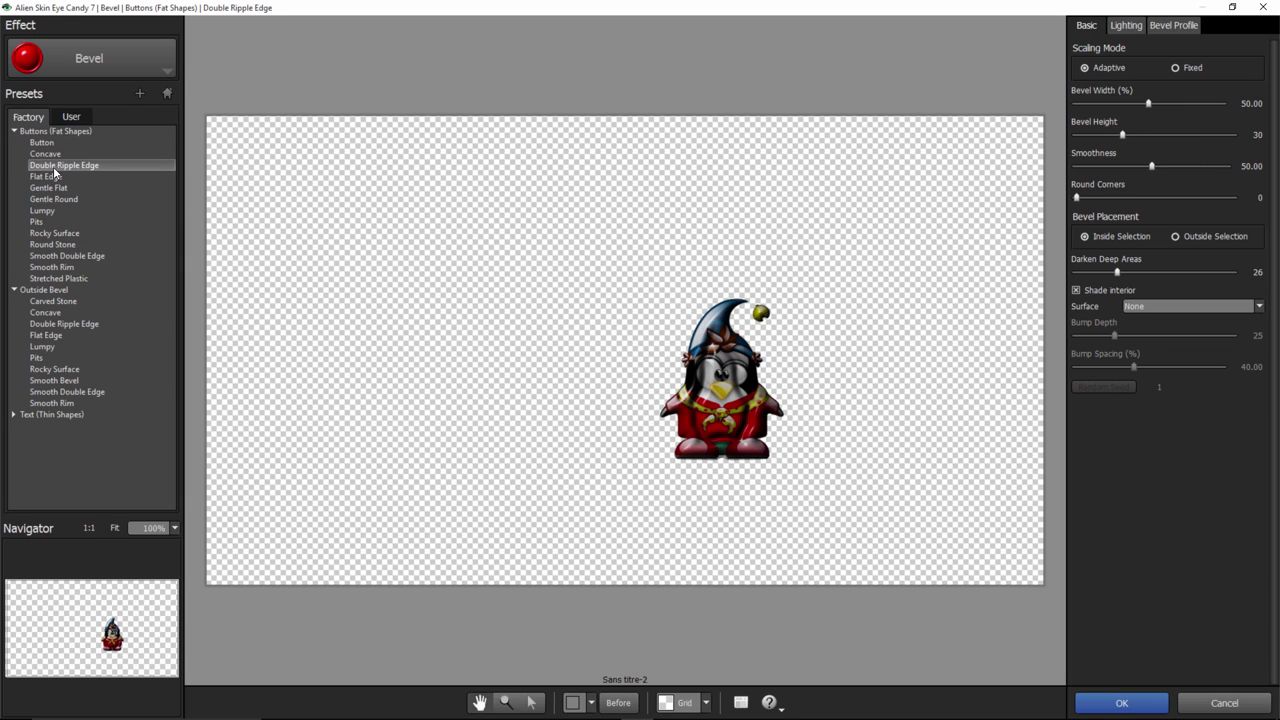
left_click(55, 177)
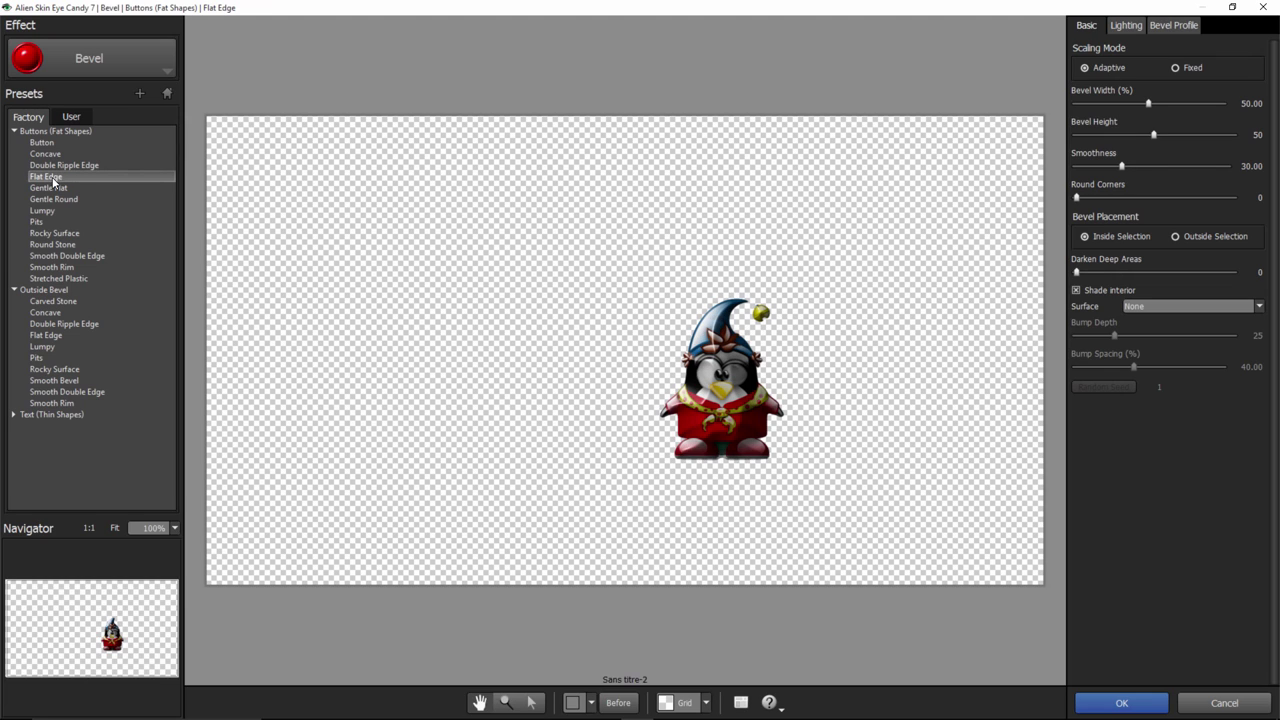
left_click(51, 301)
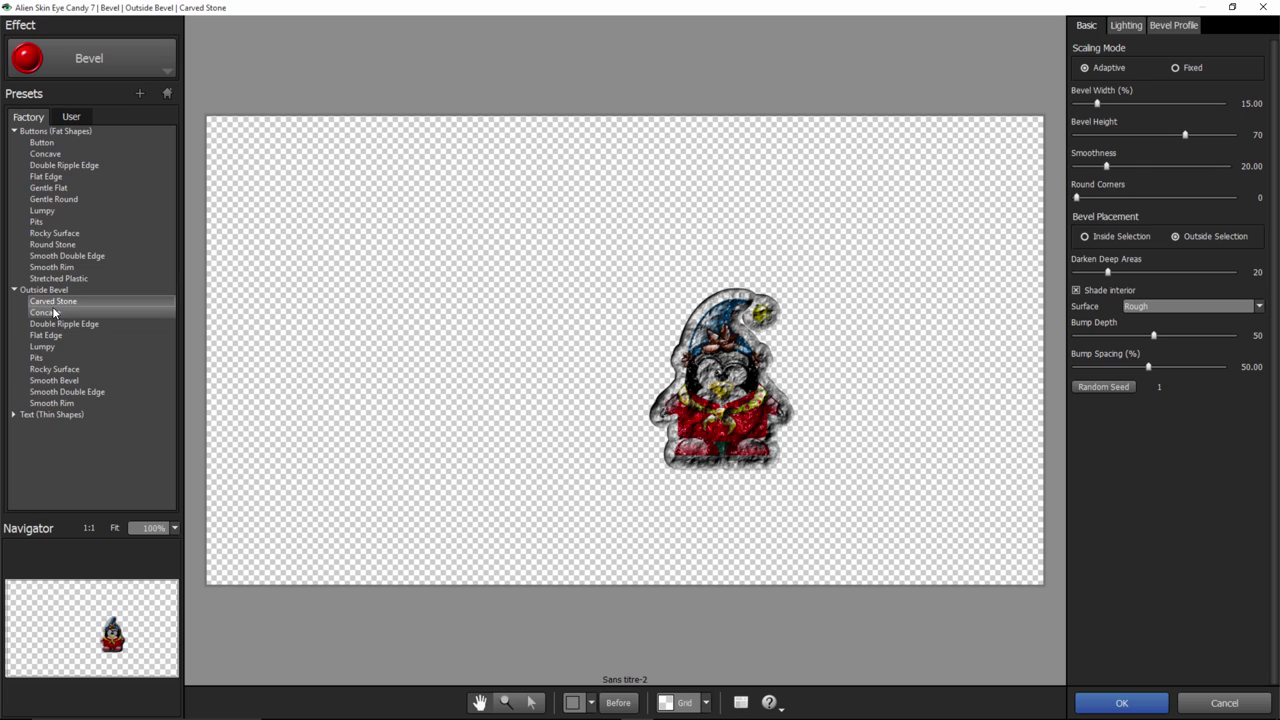
left_click(53, 311)
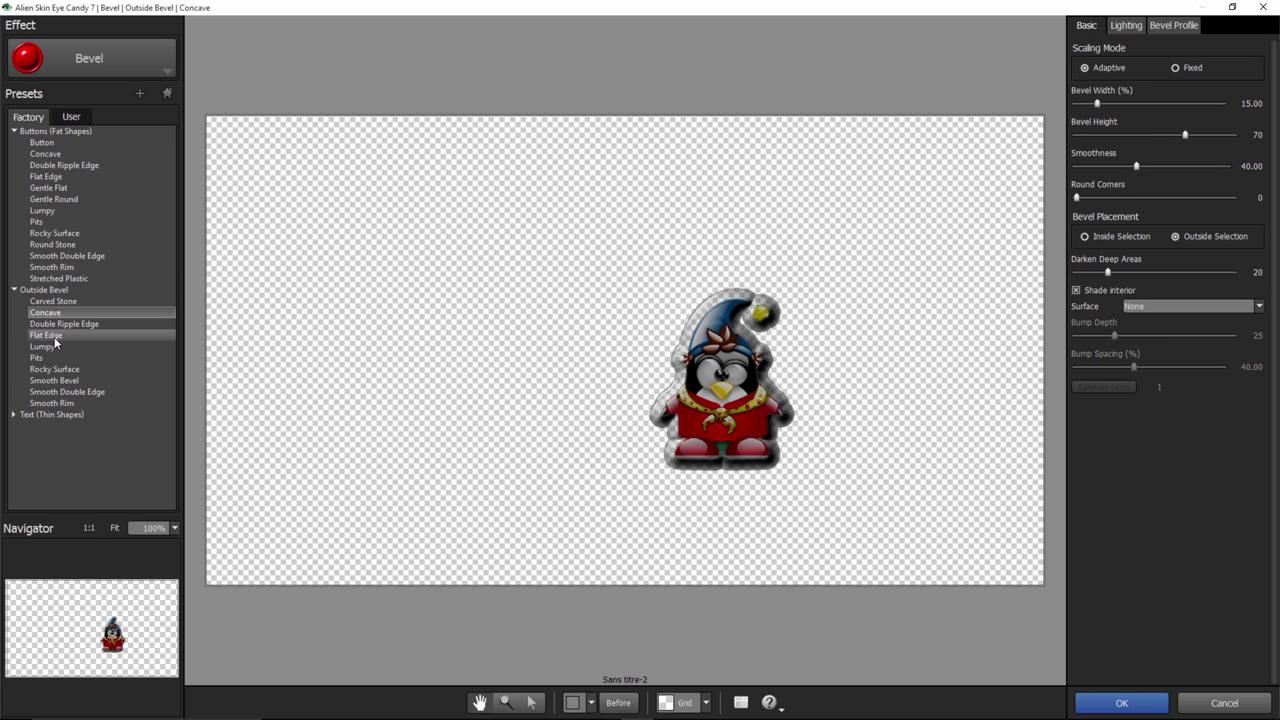
left_click(53, 335)
left_click(47, 347)
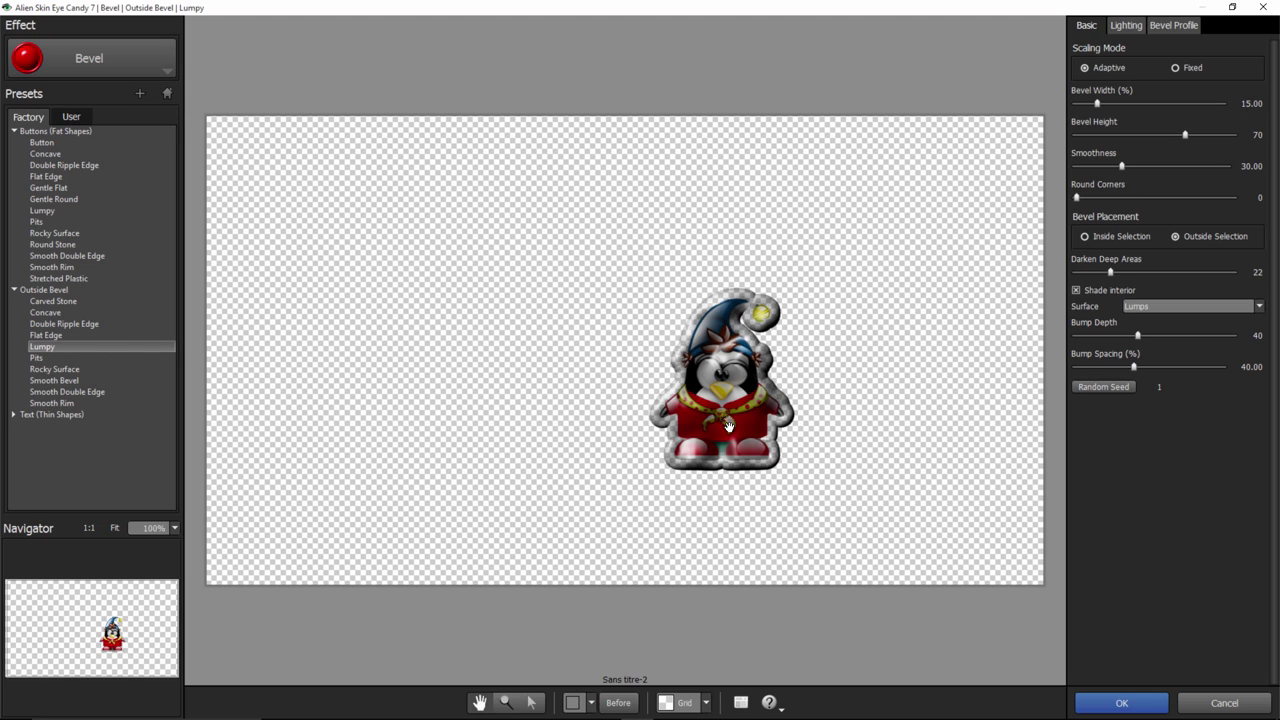
left_click(44, 358)
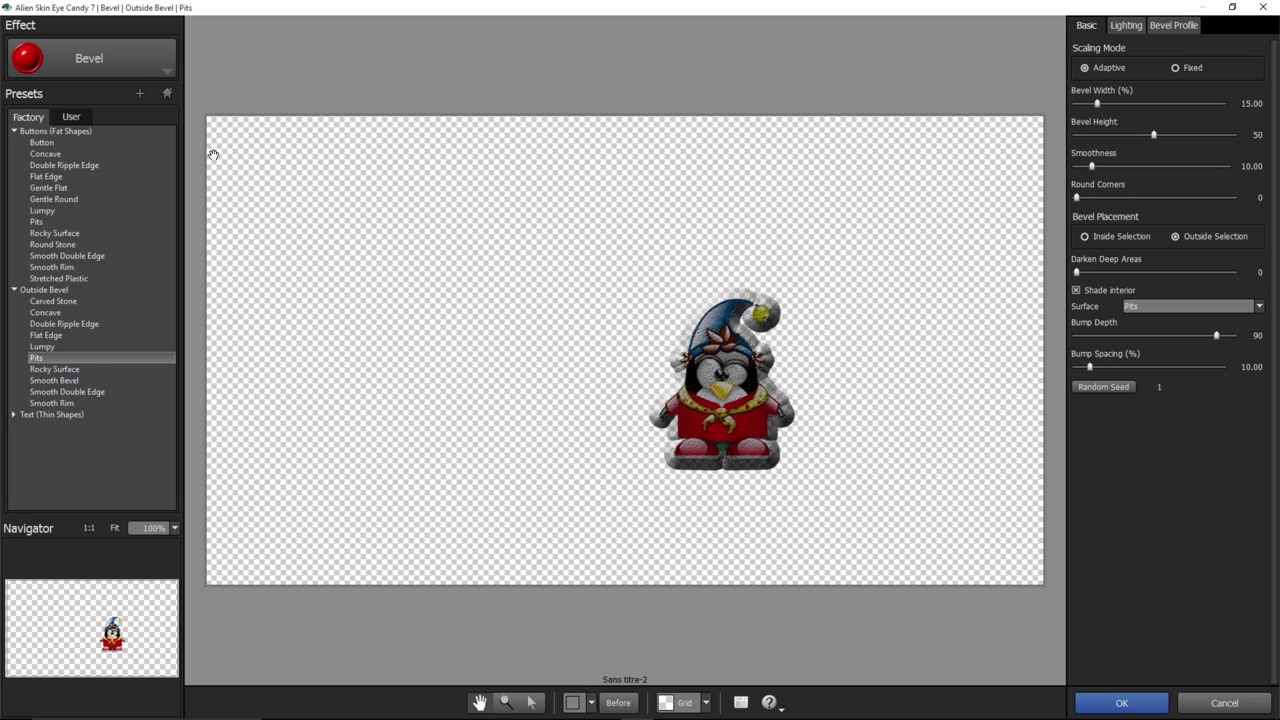
Try Chrome's Round presets (Cliff, NYC, Palm Trees), then switch to the Corona effect
left_click(144, 72)
left_click(185, 137)
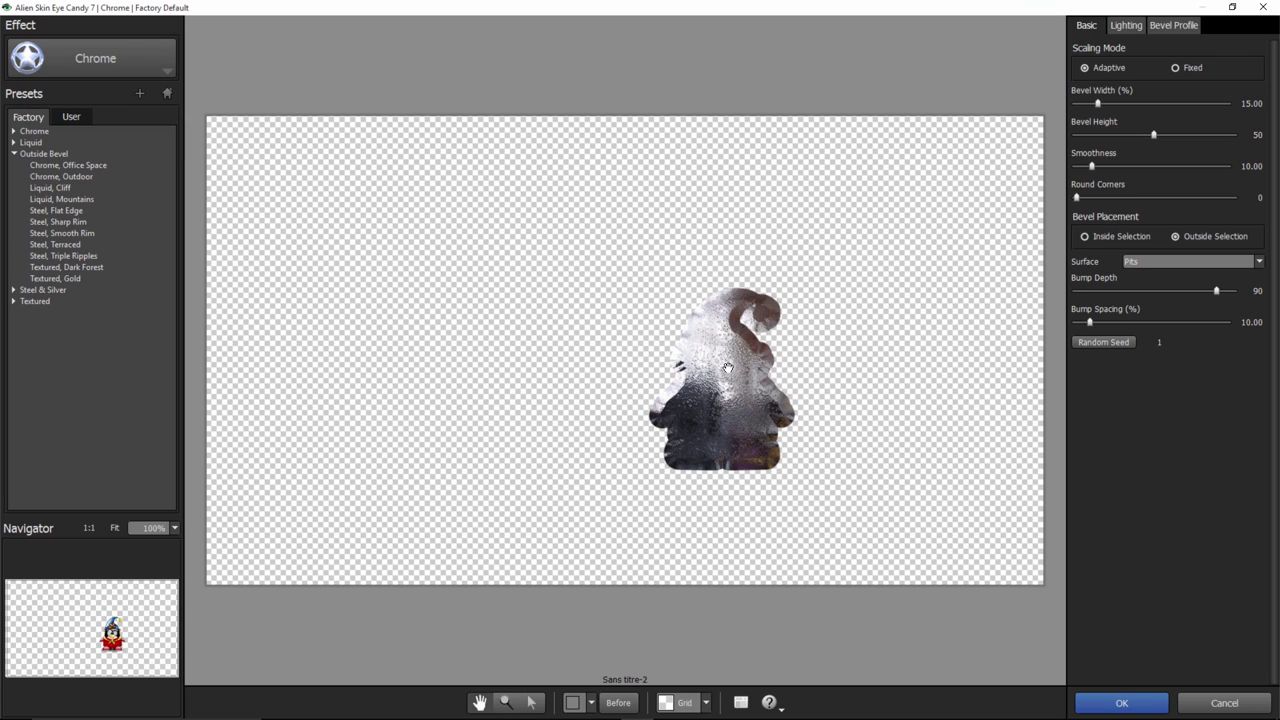
left_click(15, 143)
left_click(14, 131)
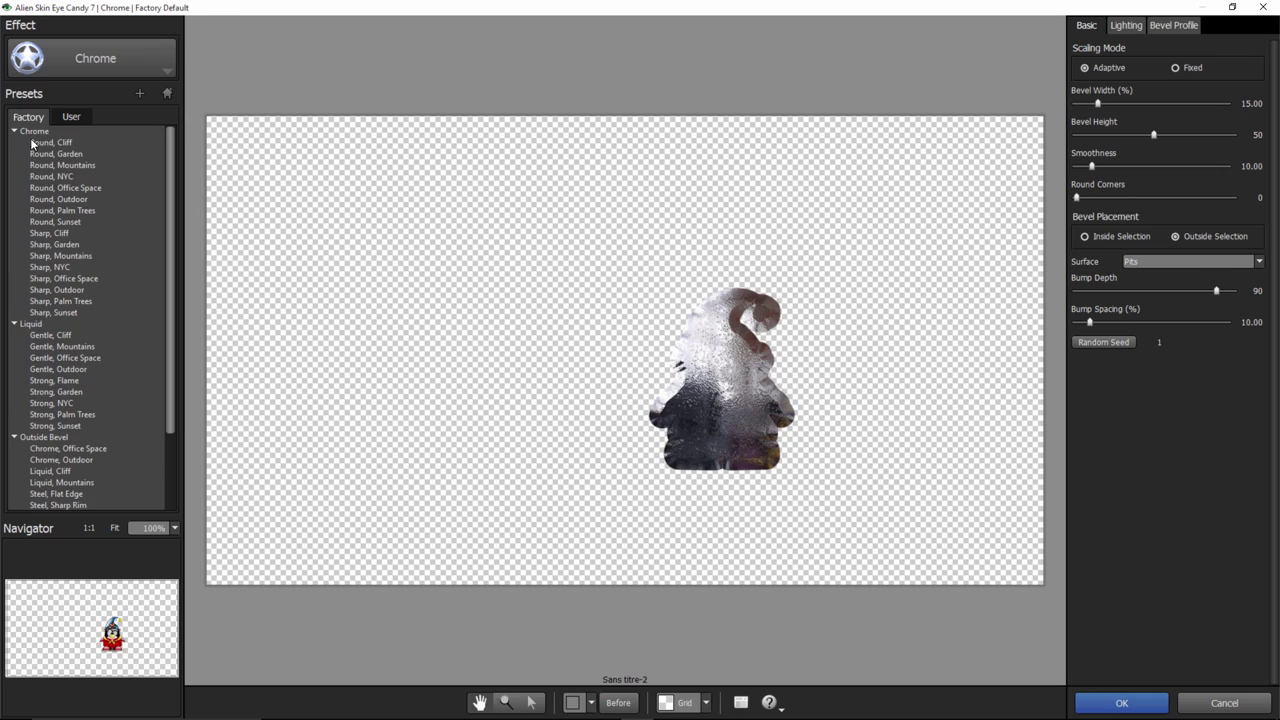
left_click(58, 177)
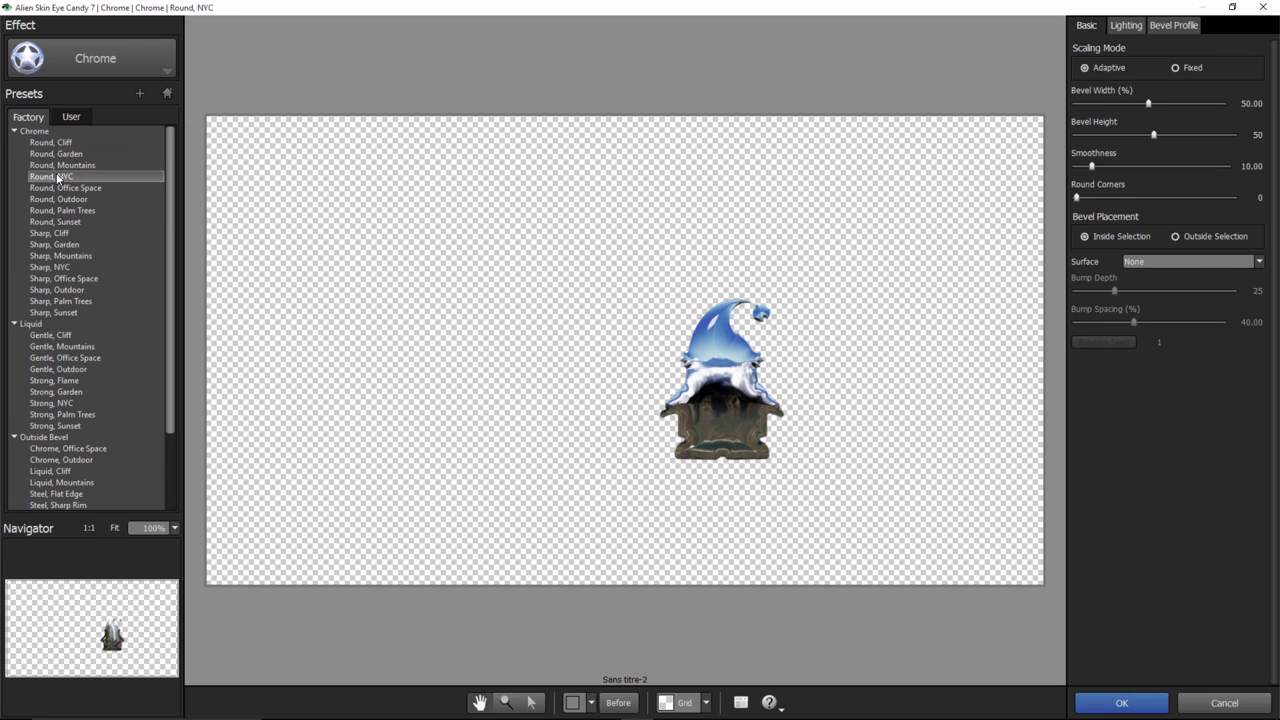
left_click(60, 211)
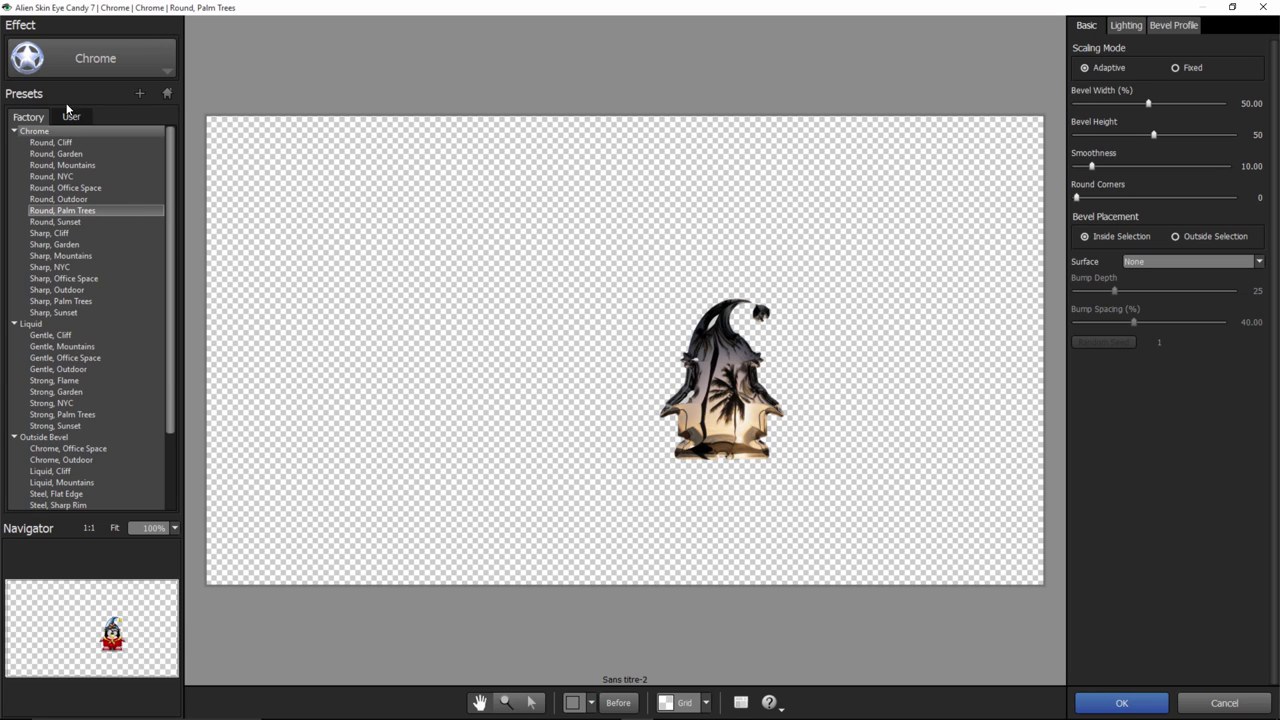
left_click(103, 67)
left_click(250, 130)
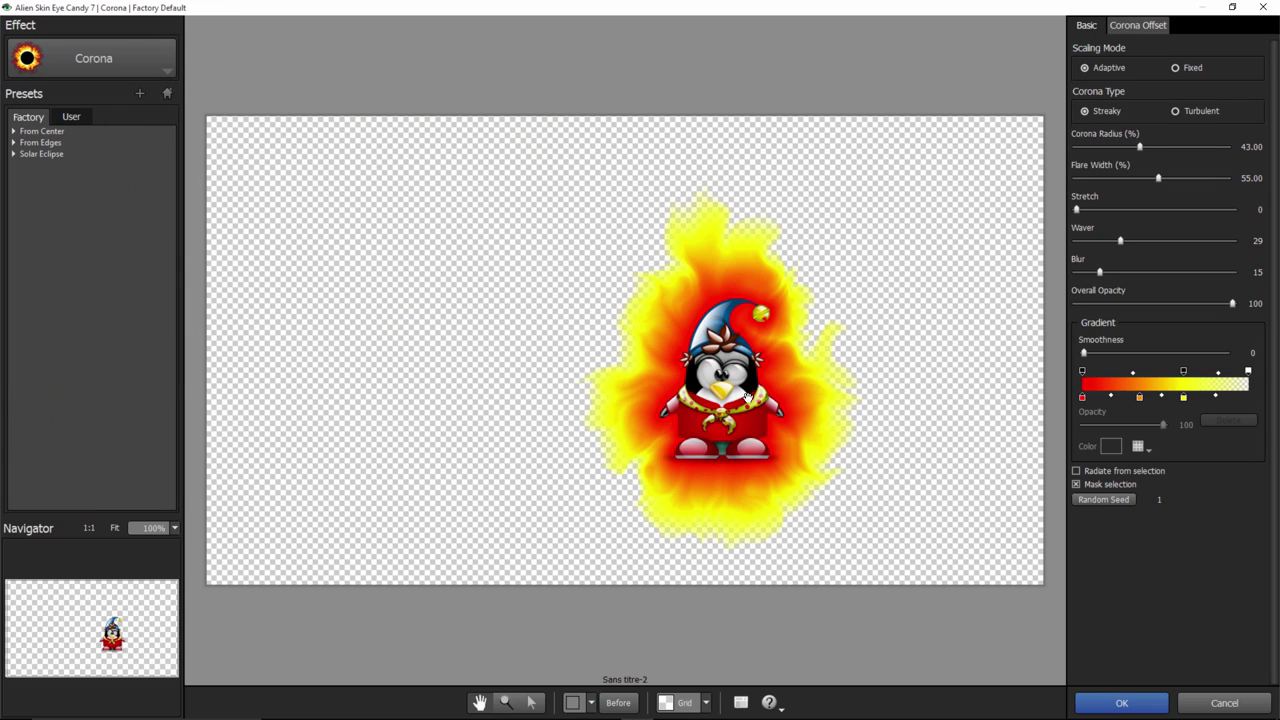
Try Corona's From Center Aqua preset, then switch to Drip and expand its Drip & Melt presets
left_click(15, 132)
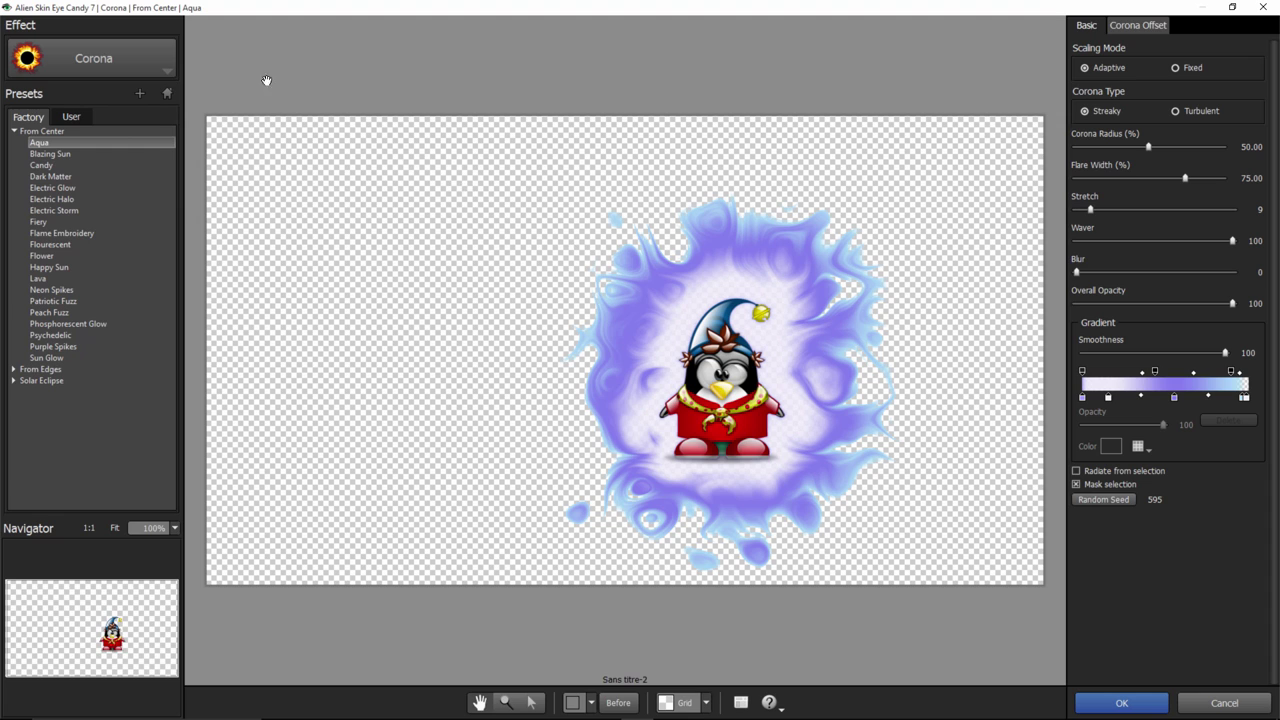
left_click(93, 58)
left_click(53, 196)
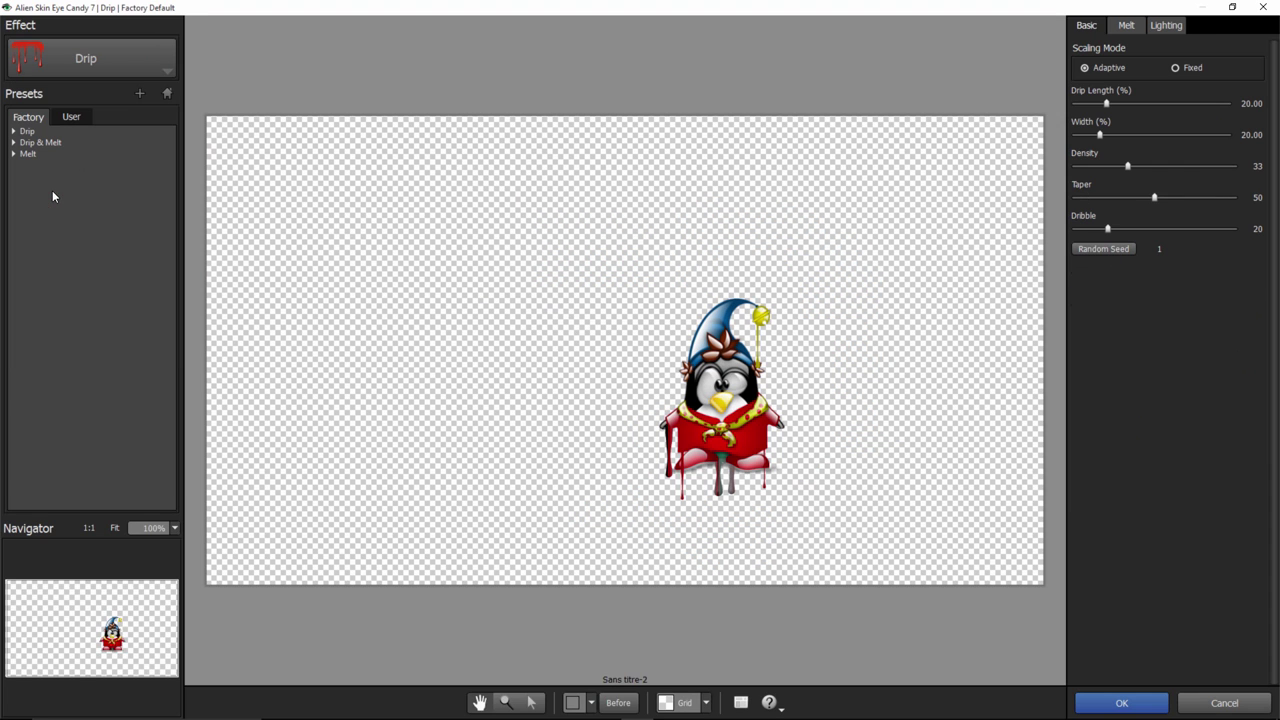
left_click(13, 142)
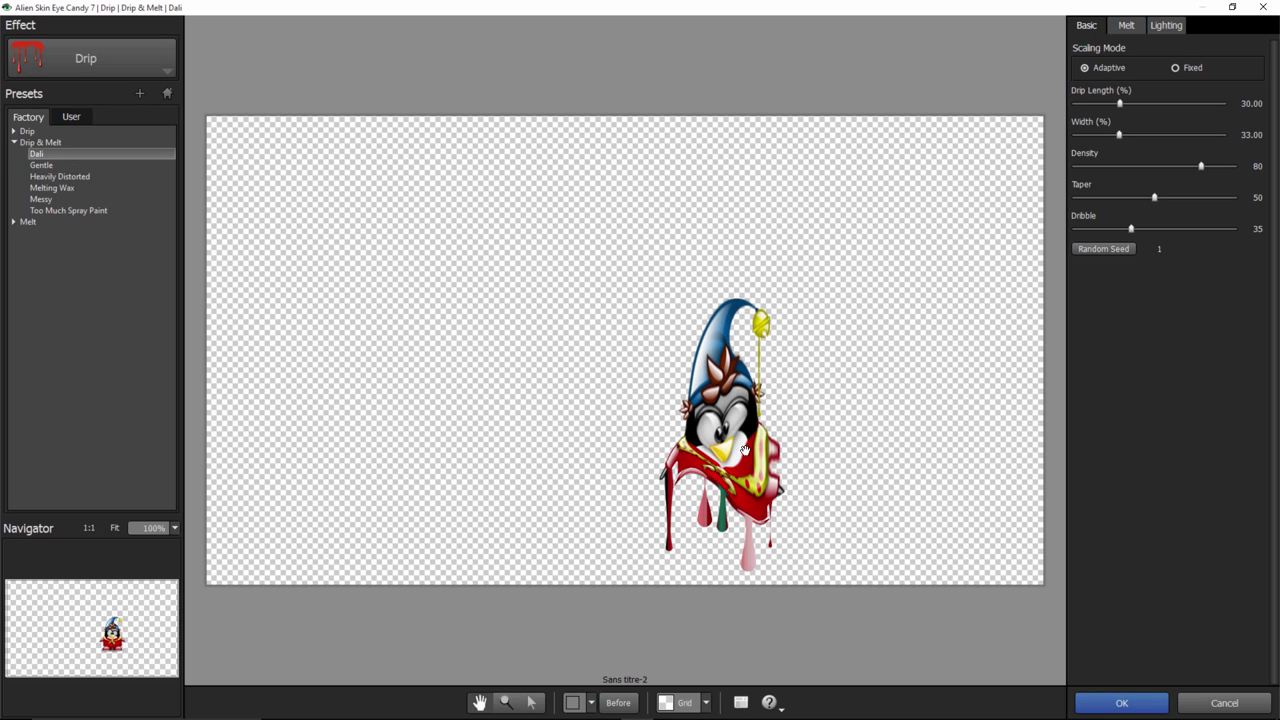
Cycle through Electrify, Extrude and Fire, then settle on the Glass effect
left_click(86, 60)
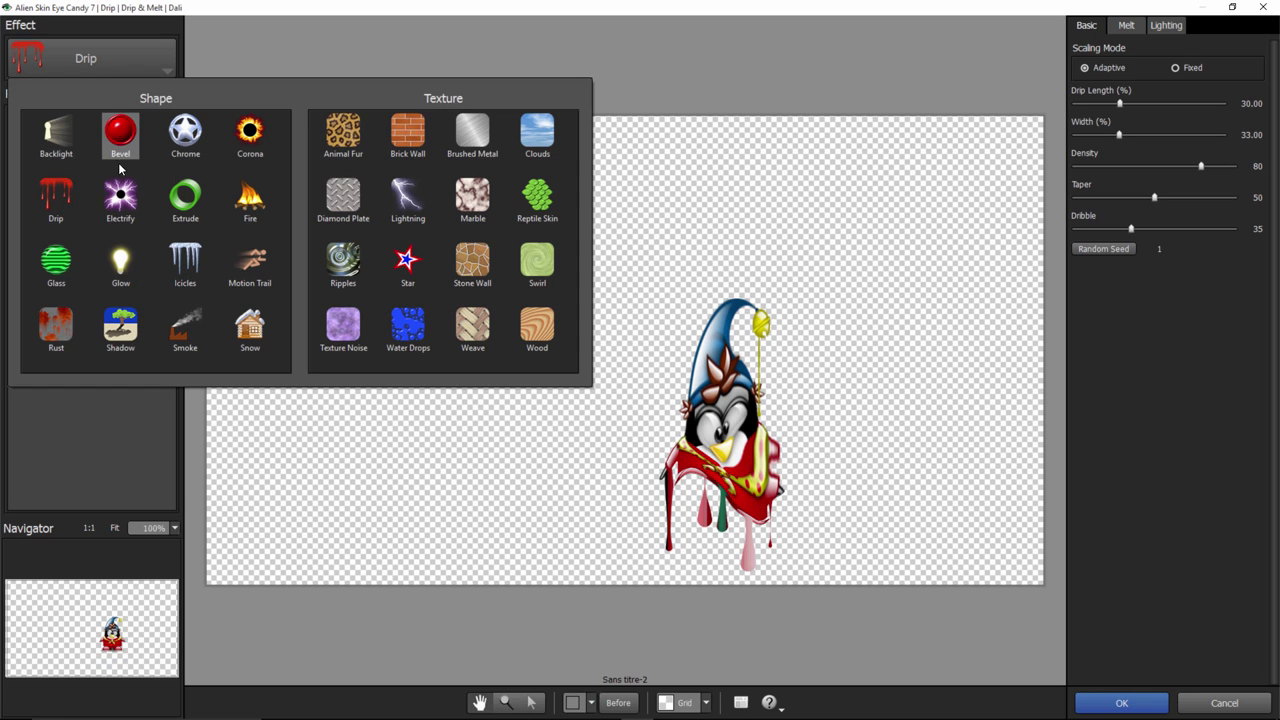
left_click(120, 196)
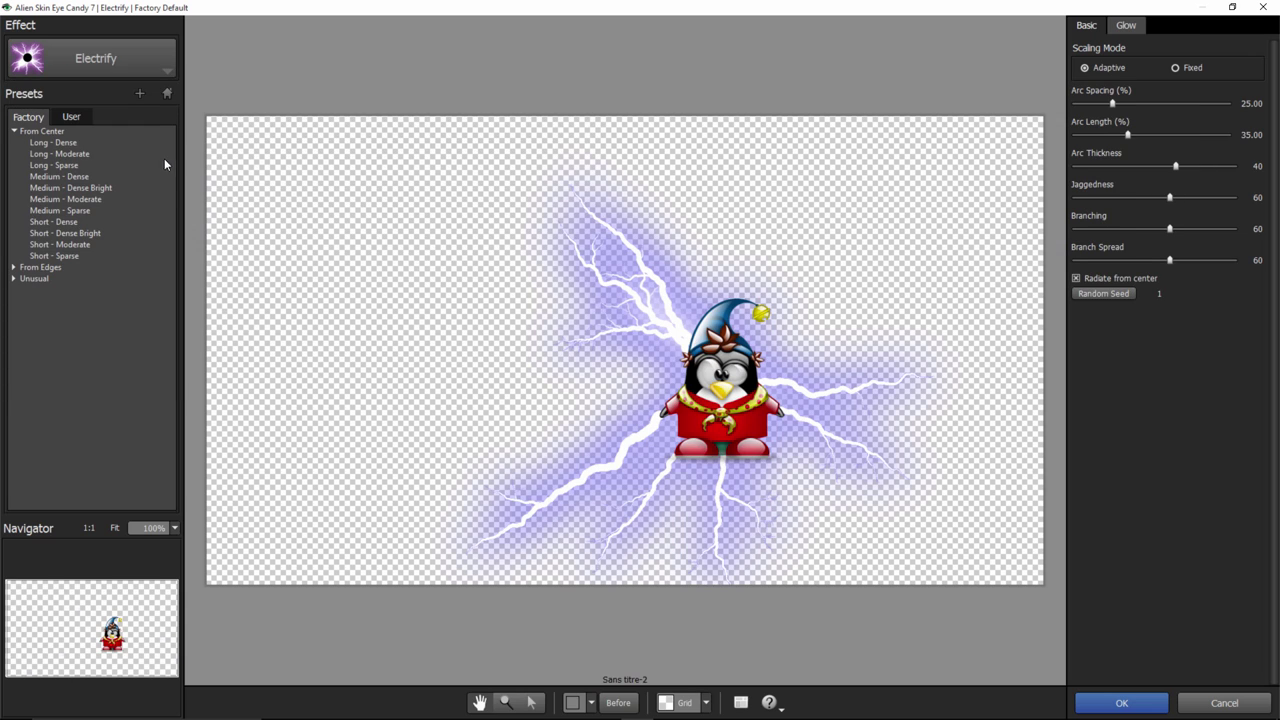
left_click(114, 63)
left_click(194, 188)
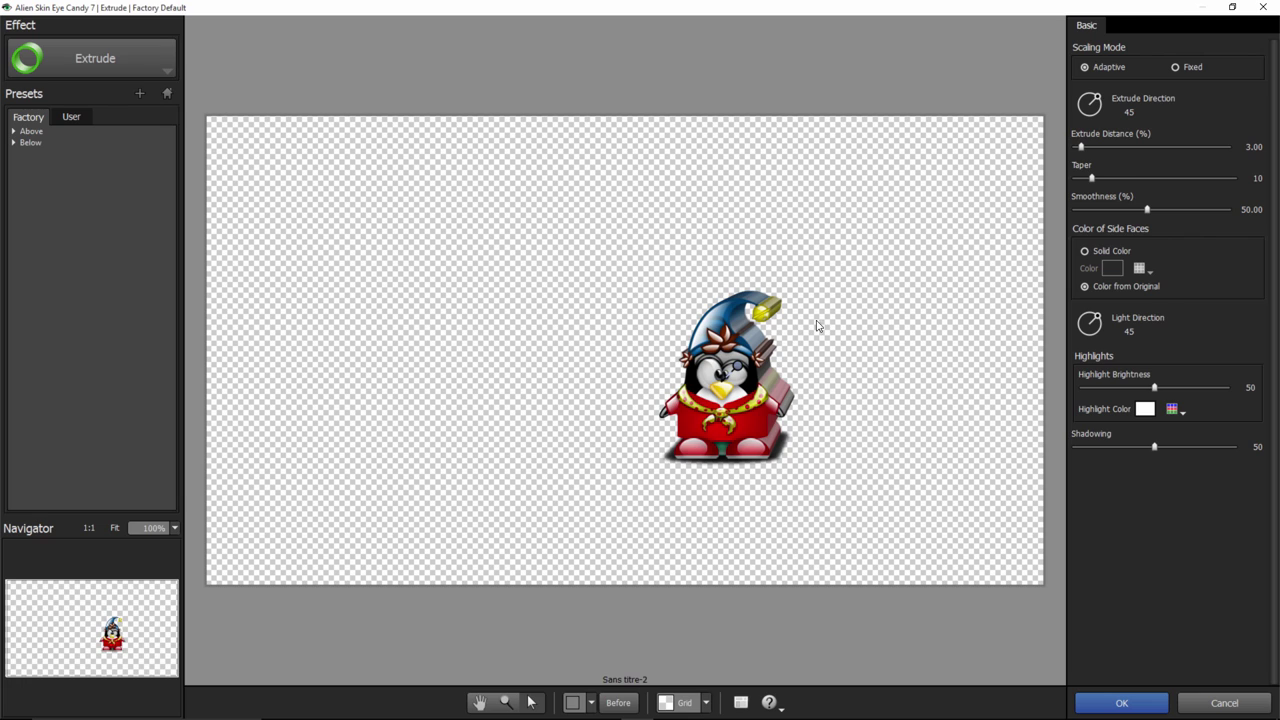
left_click(103, 52)
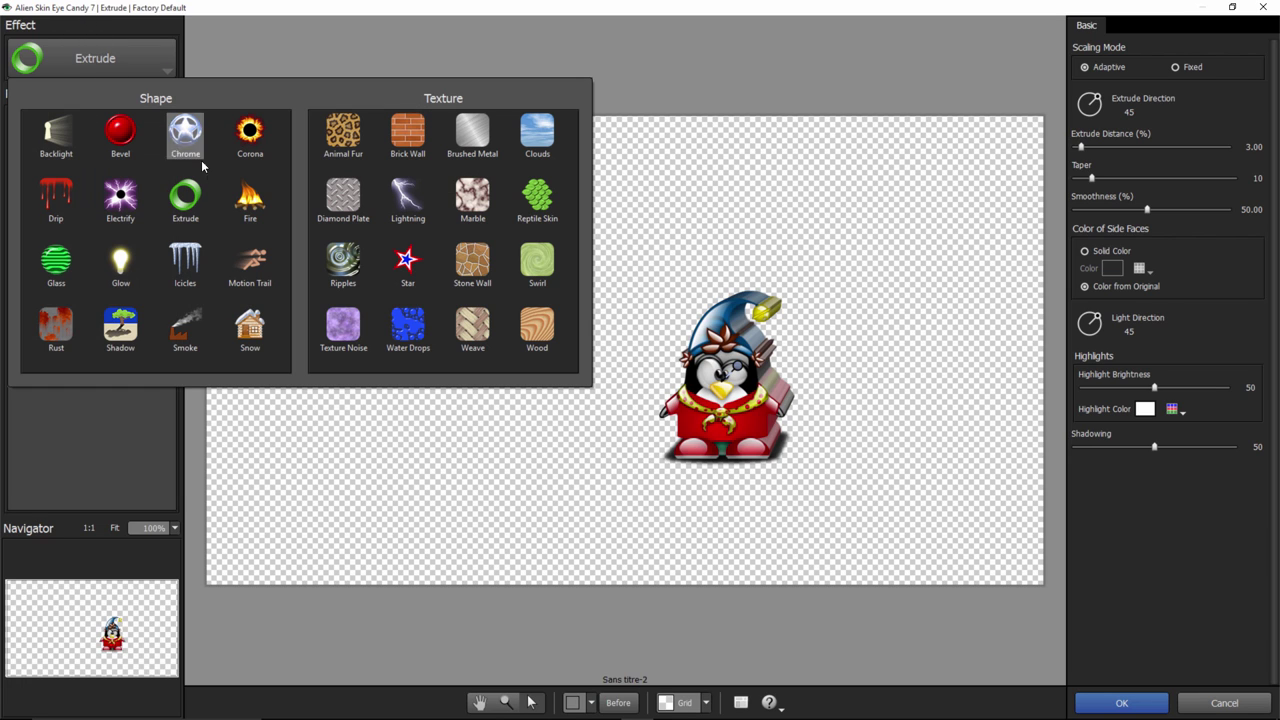
left_click(250, 196)
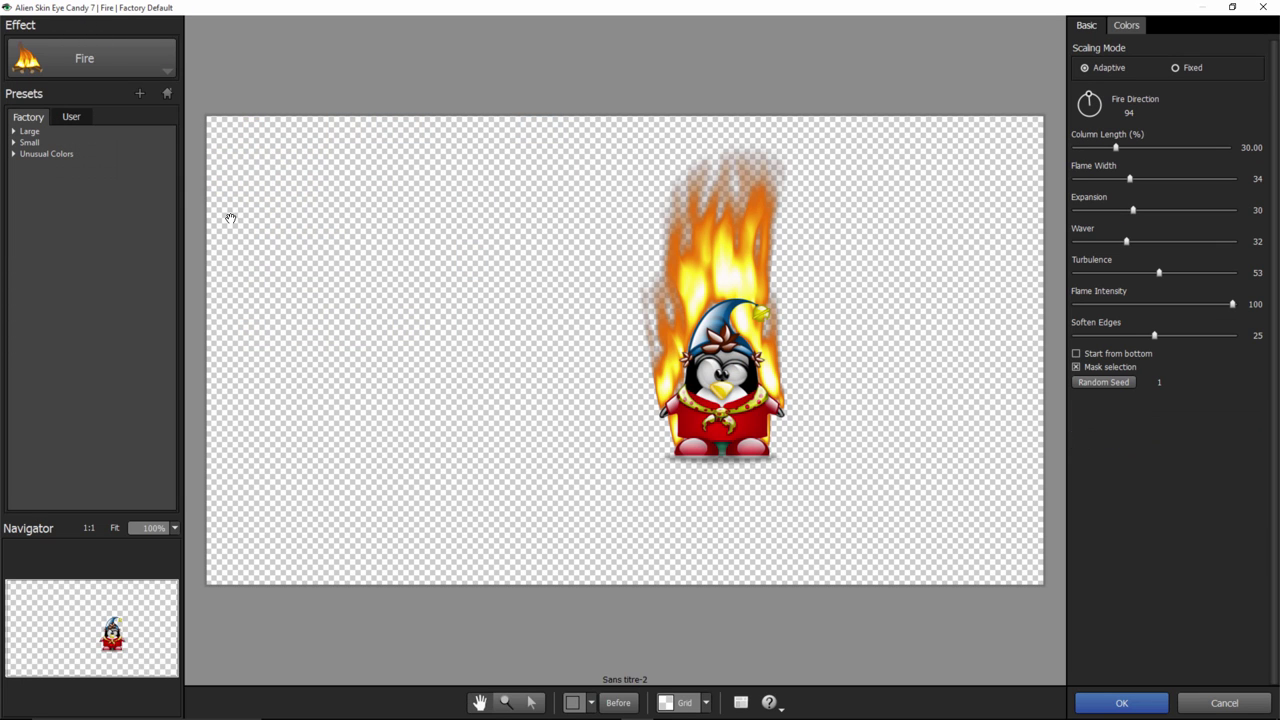
left_click(103, 56)
left_click(59, 262)
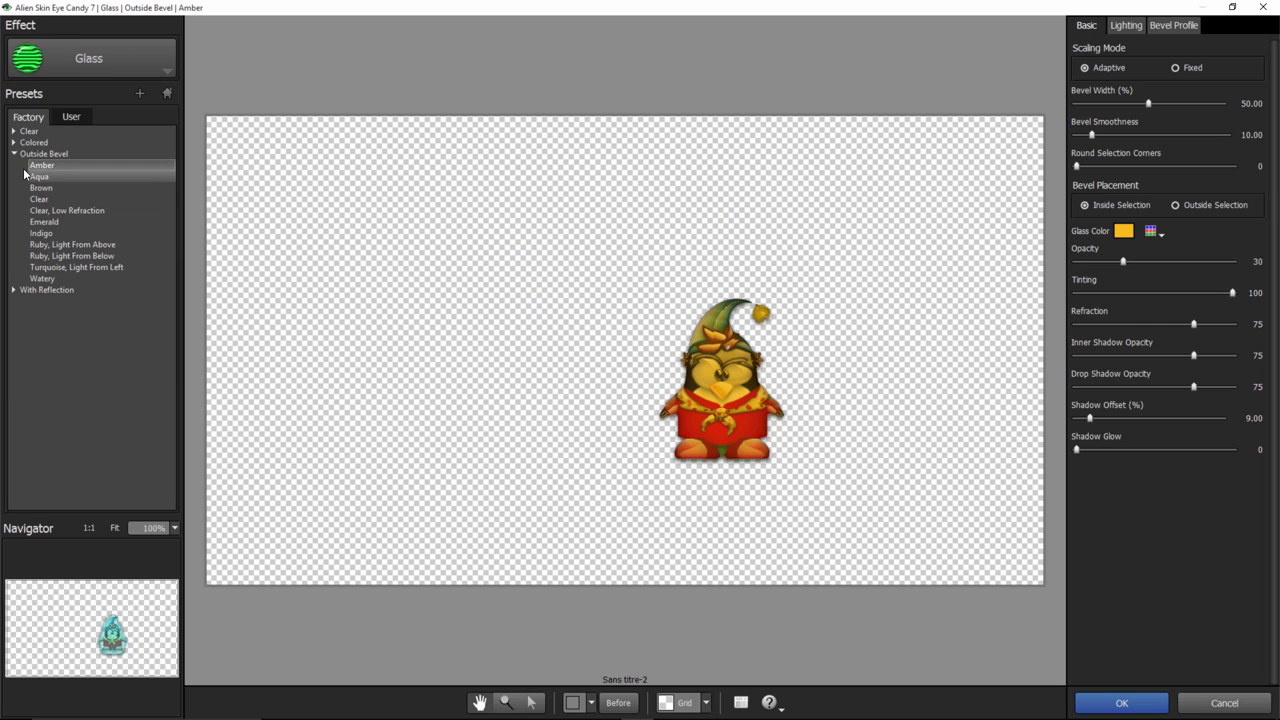
Try the Brown and Aqua outside-bevel Glass presets, then switch to the Glow effect
left_click(42, 188)
left_click(40, 177)
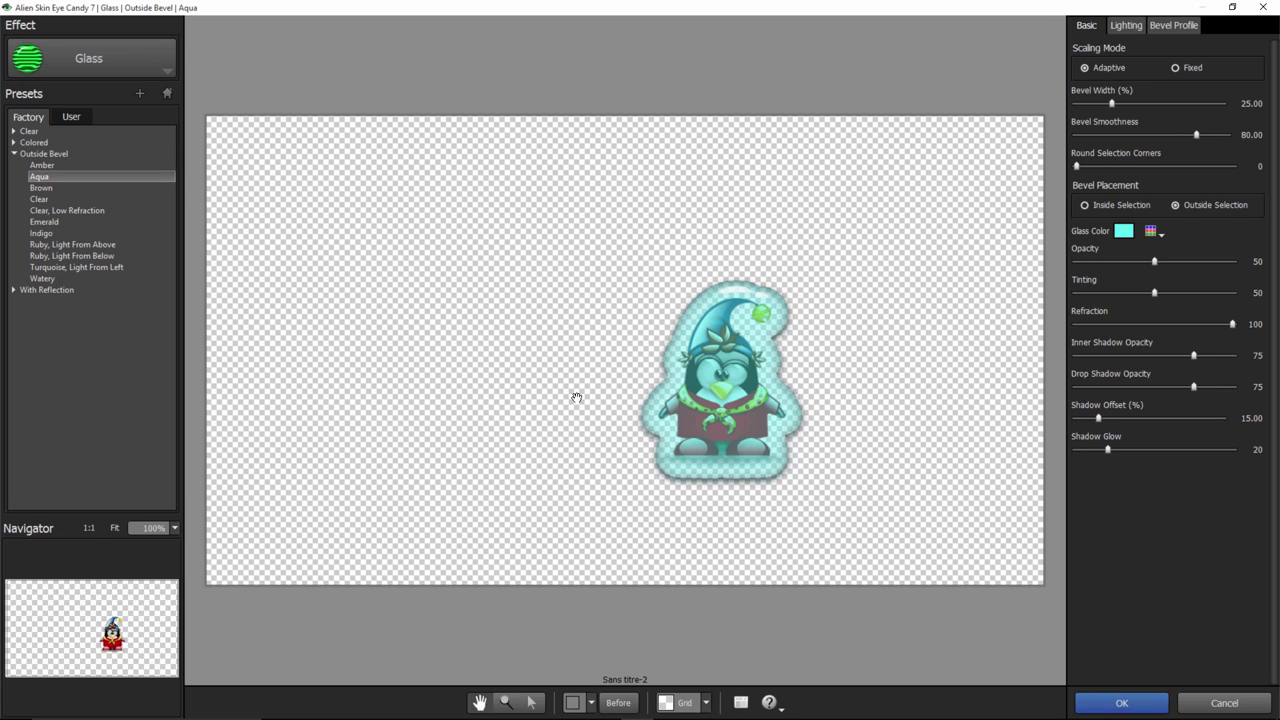
left_click(166, 70)
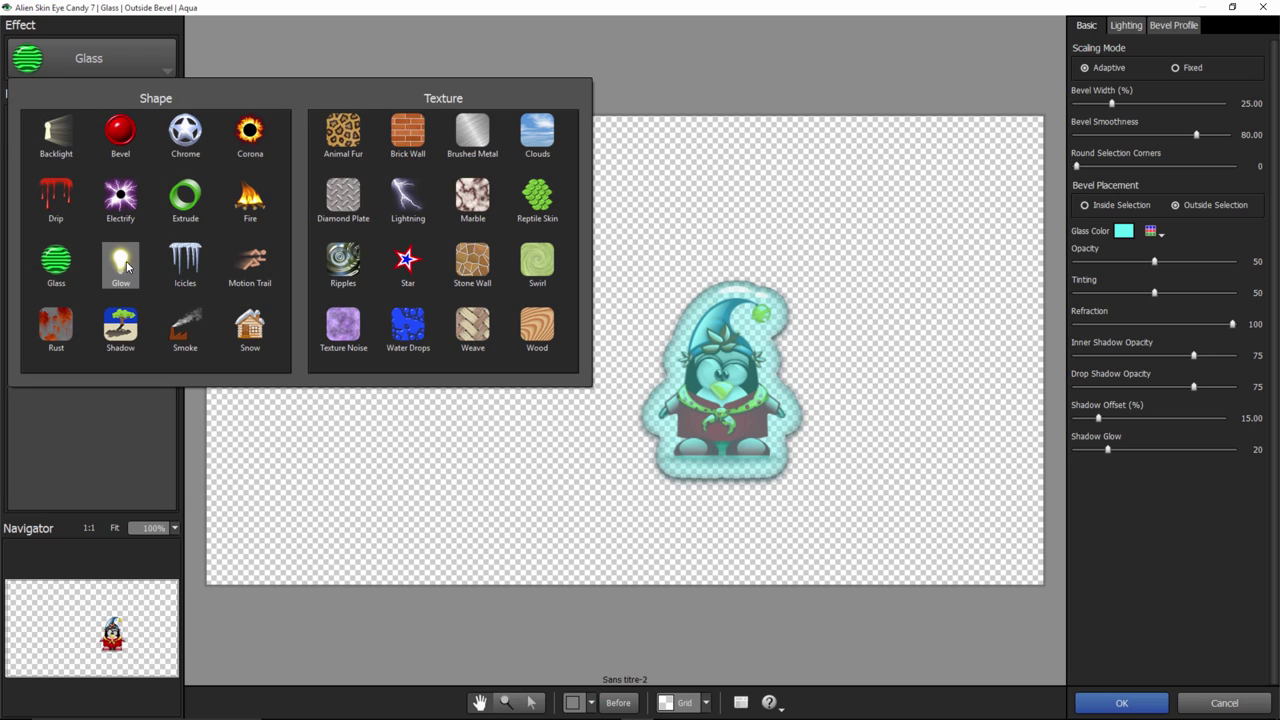
left_click(121, 264)
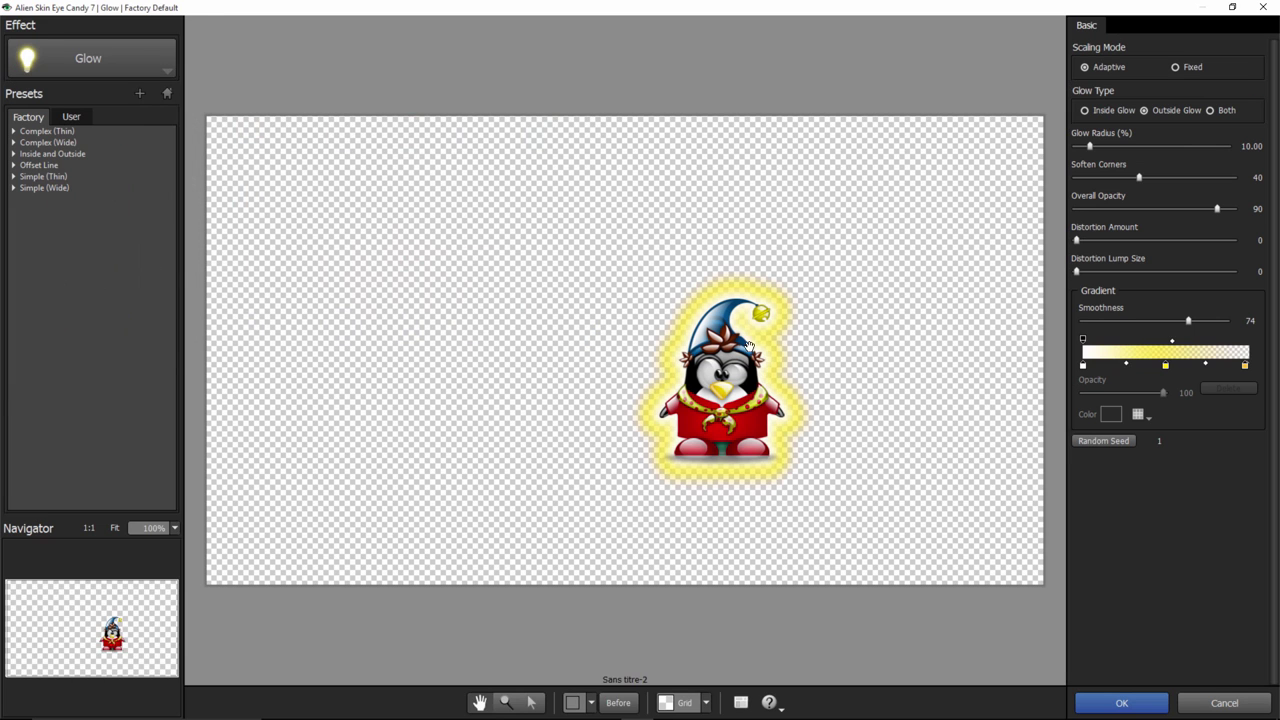
Try Icicles, then a Motion Trail angled right to 11°, and switch to the Rust effect
left_click(115, 65)
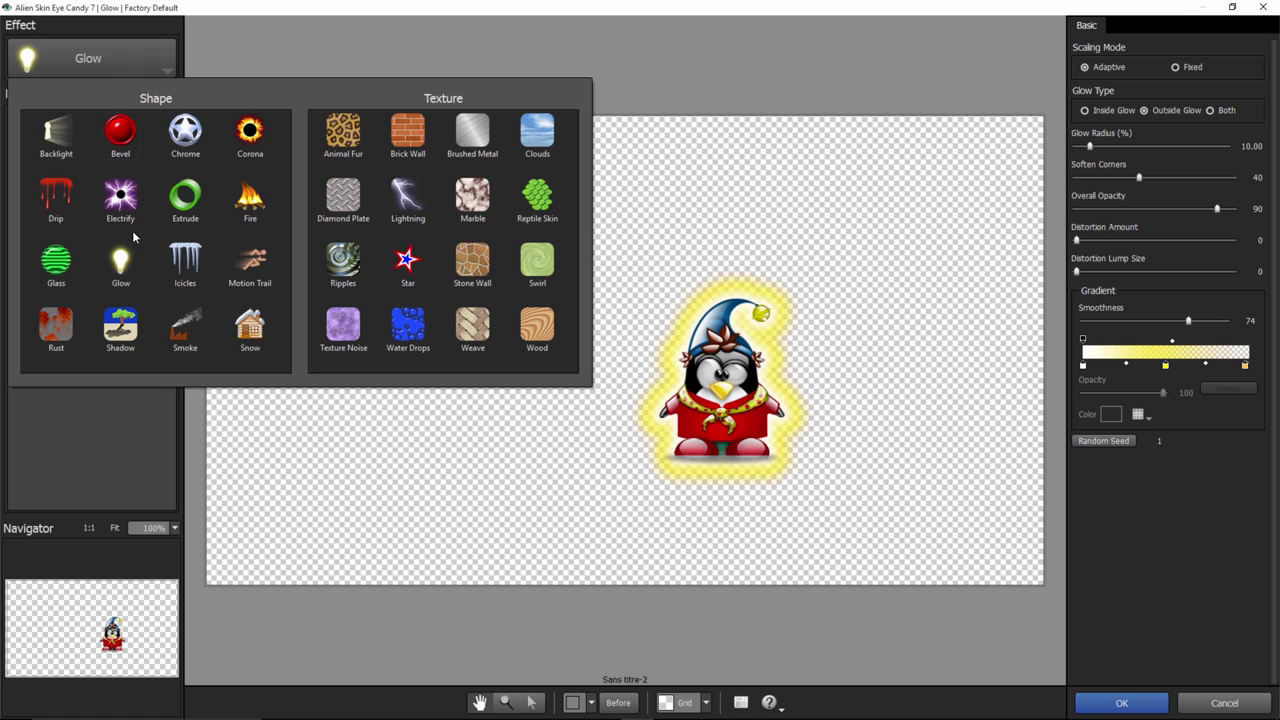
left_click(185, 260)
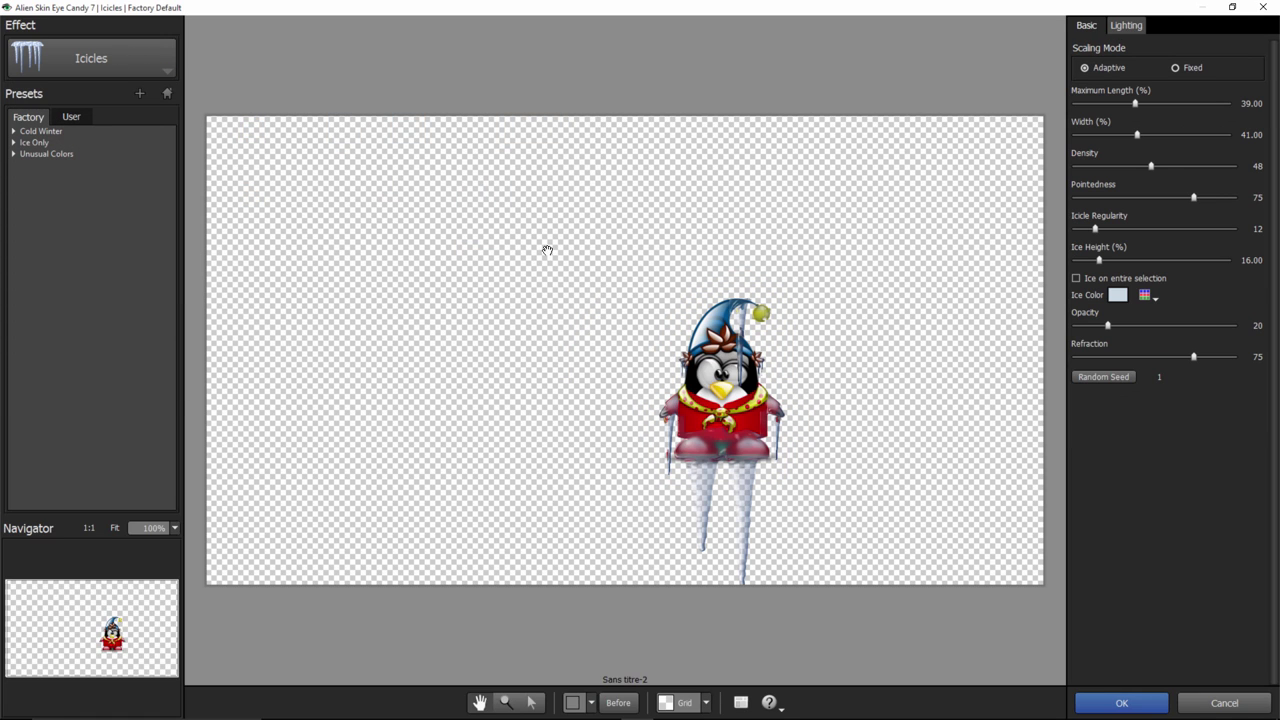
left_click(155, 64)
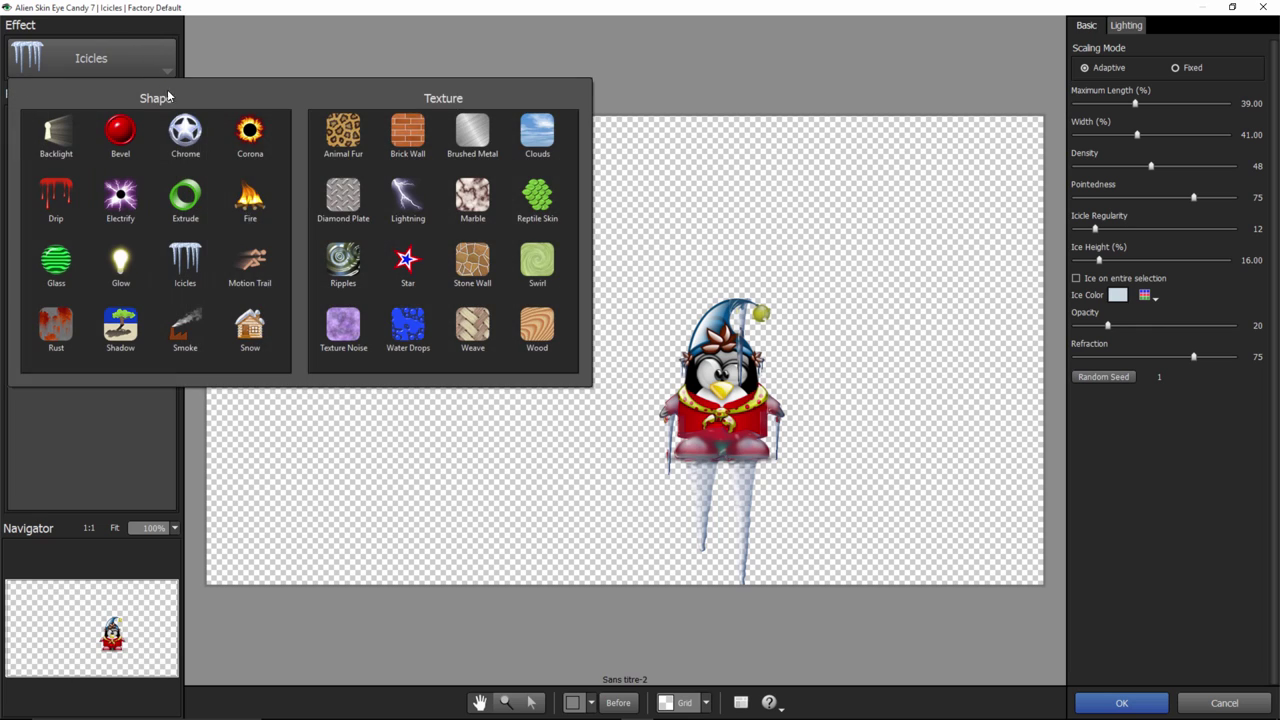
left_click(255, 272)
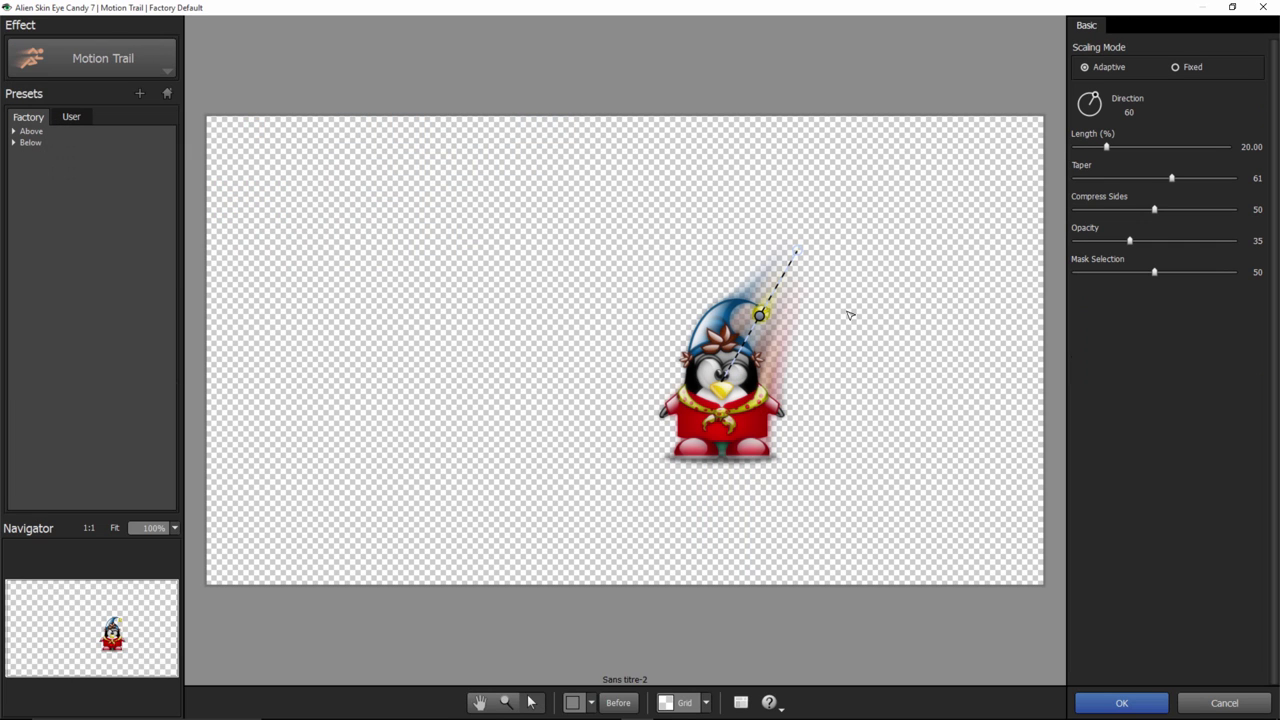
left_click_drag(797, 250, 890, 410)
mouse_move(872, 452)
left_mouse_down()
mouse_move(829, 524)
mouse_move(932, 341)
left_mouse_up()
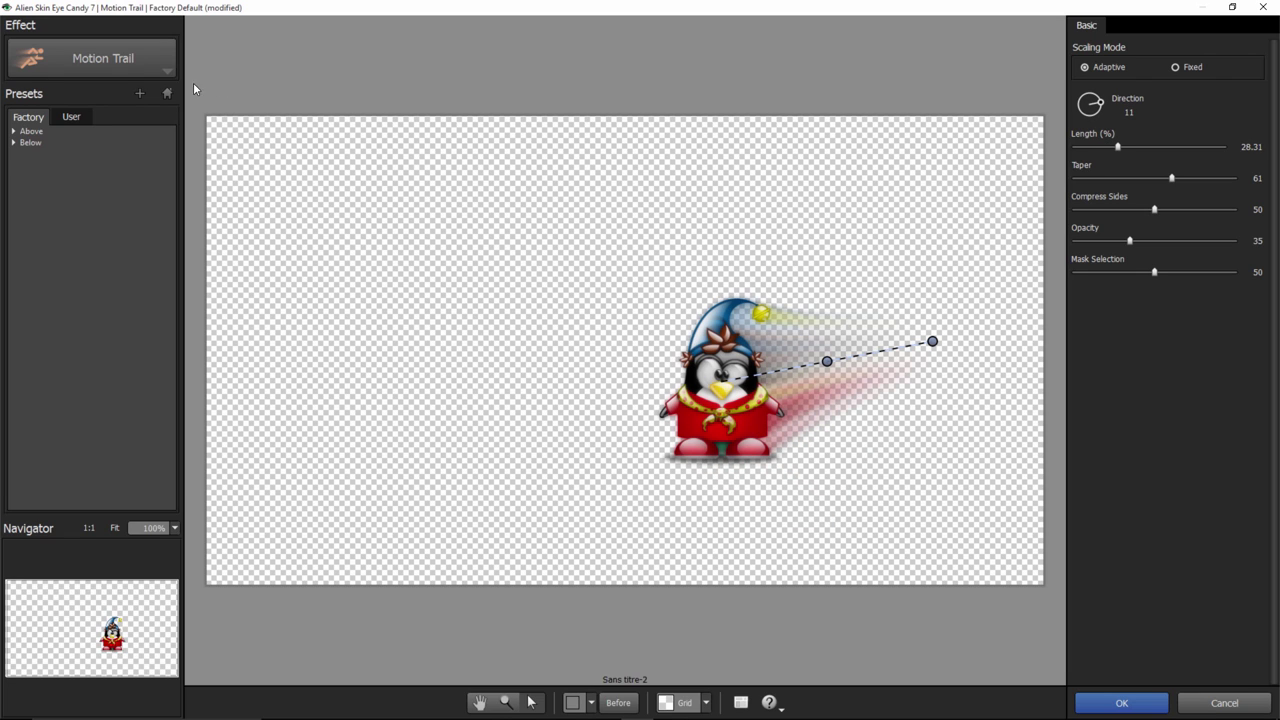
left_click(147, 70)
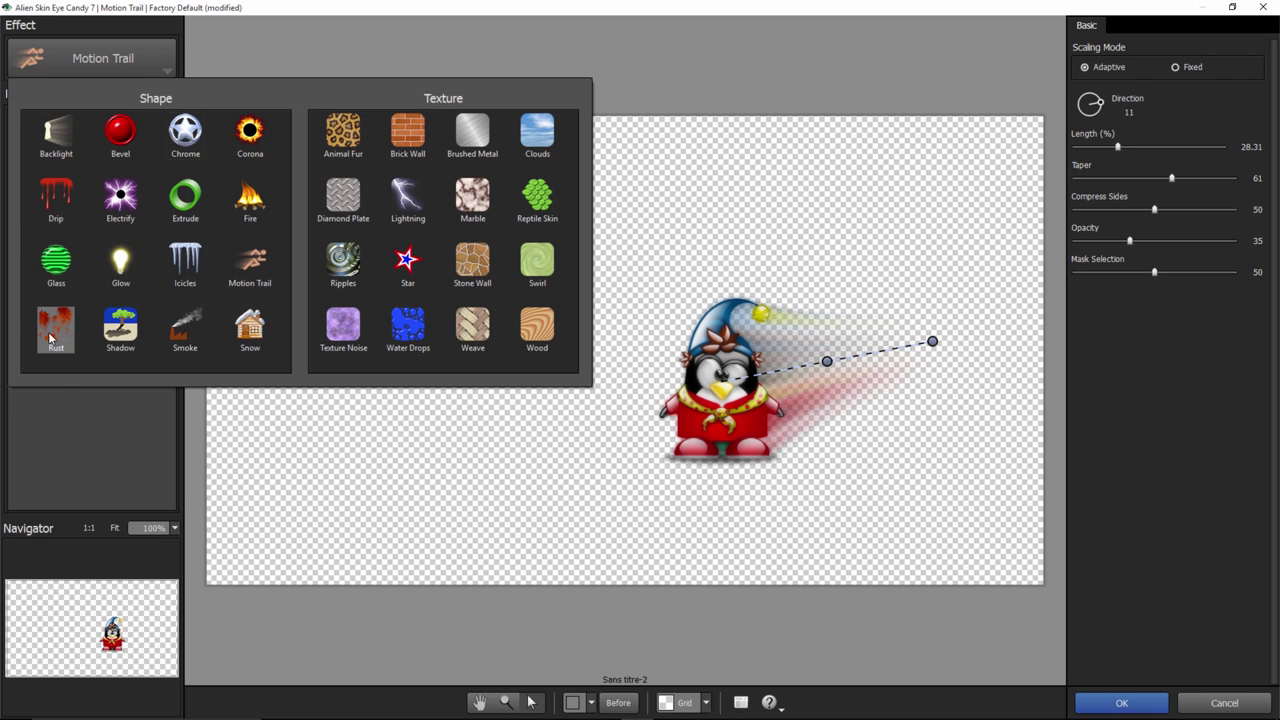
left_click(50, 338)
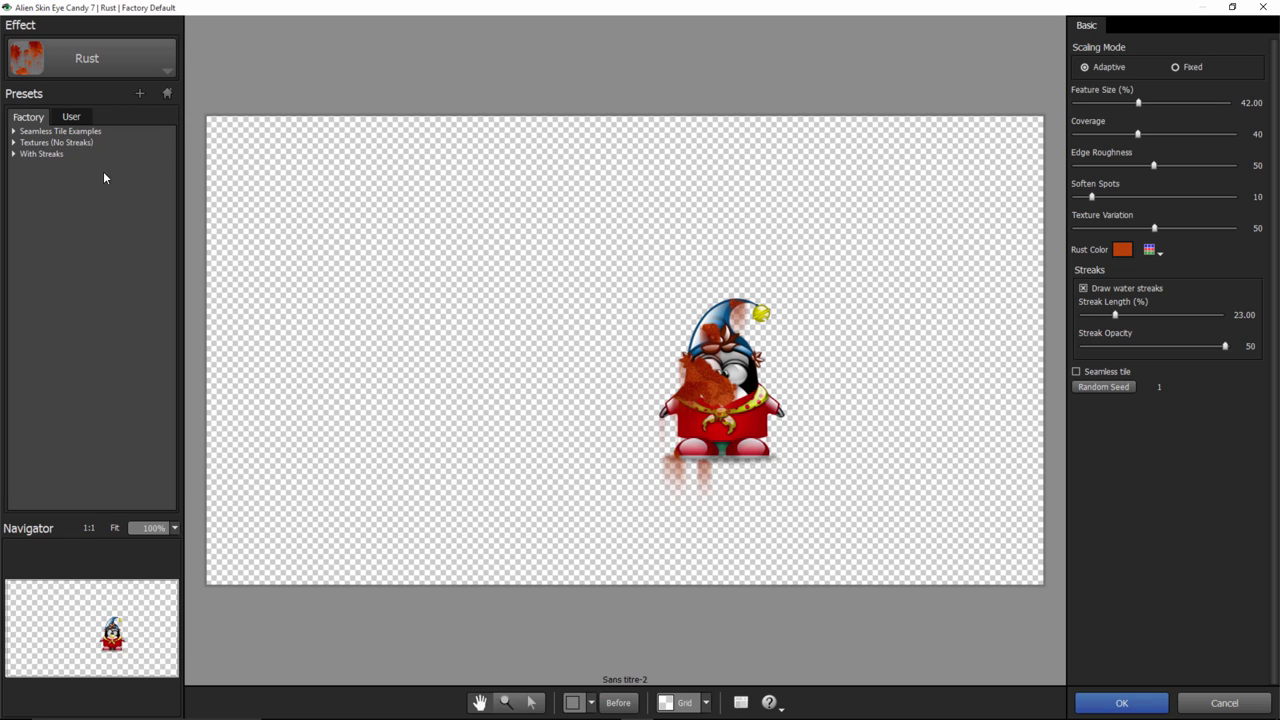
Sample Rust's No Streaks textures (Gold Full Coverage, Patina Mild, Penicillin), returning to Gold Full Coverage
left_click(14, 142)
left_click(40, 189)
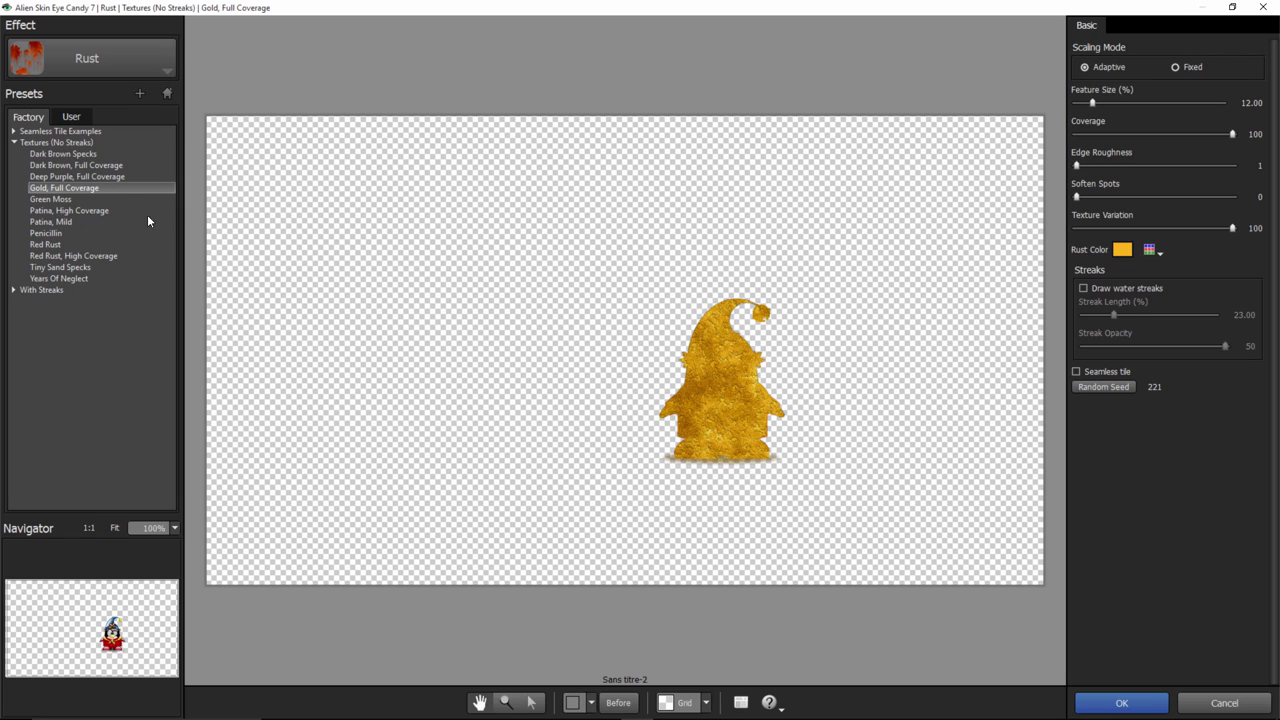
left_click(61, 199)
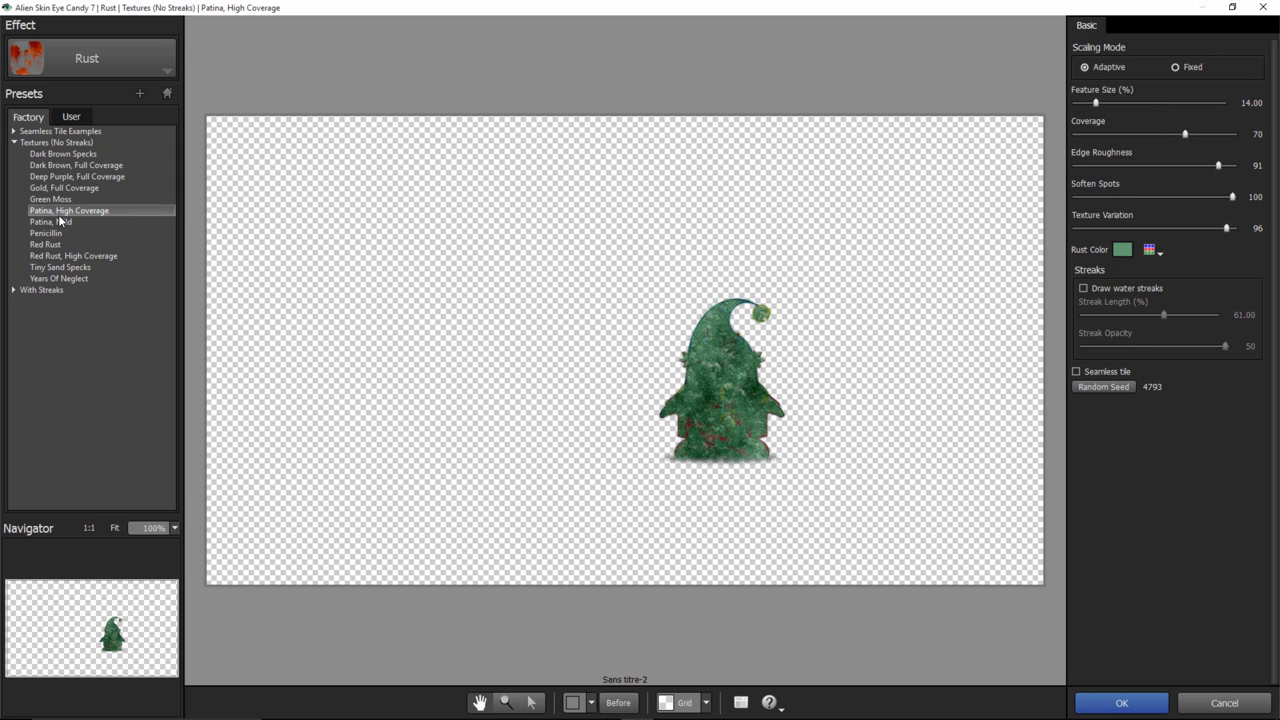
left_click(56, 220)
left_click(50, 234)
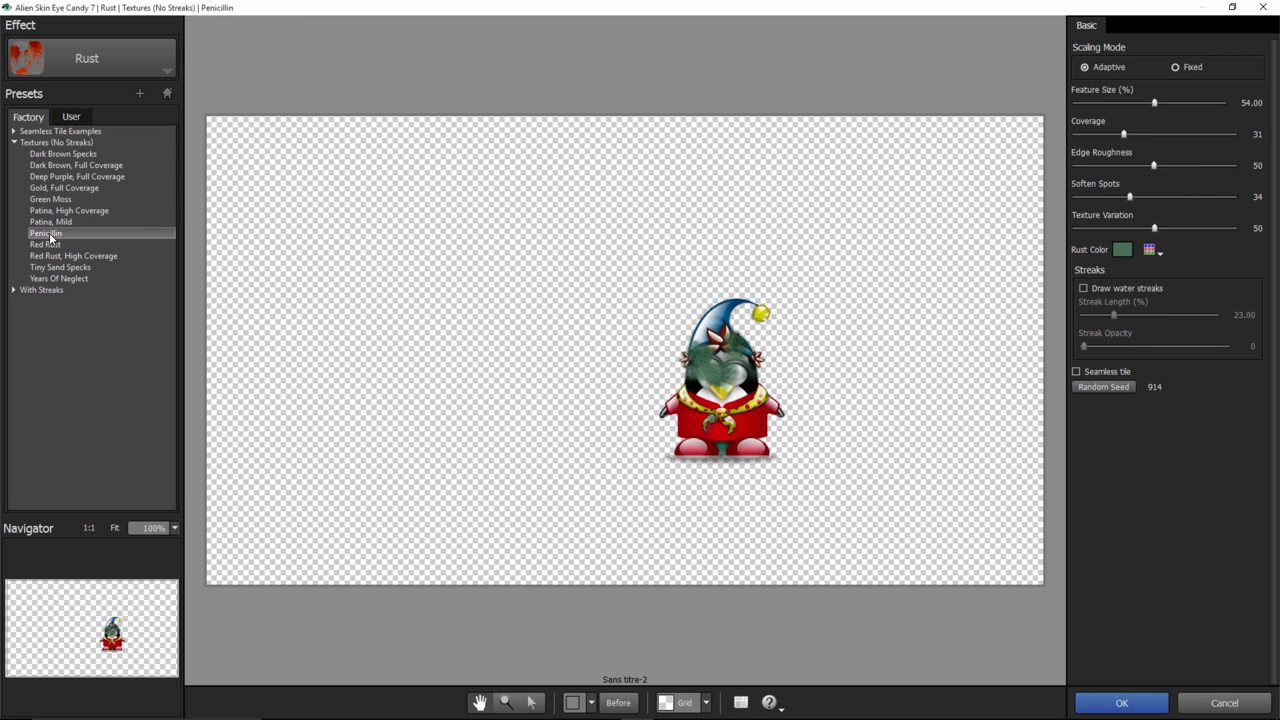
left_click(61, 188)
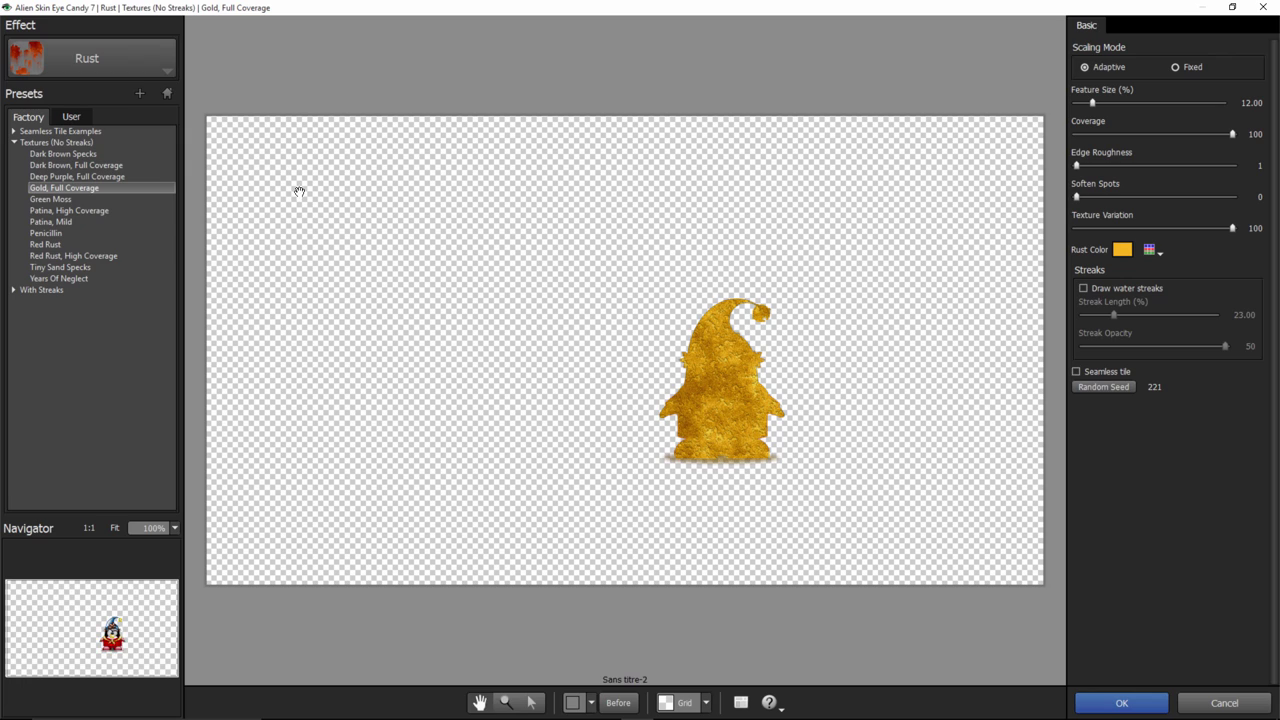
Apply the Patina, Long Streaks preset from the With Streaks folder
left_click(12, 290)
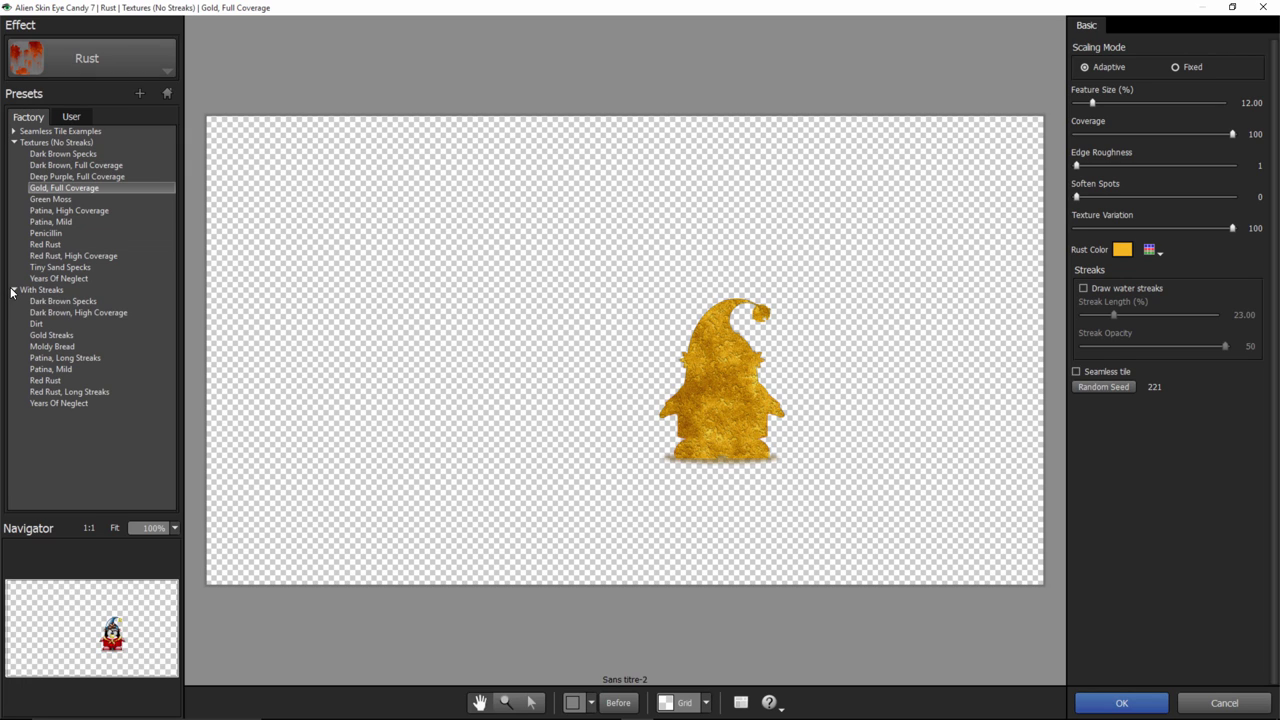
left_click(60, 312)
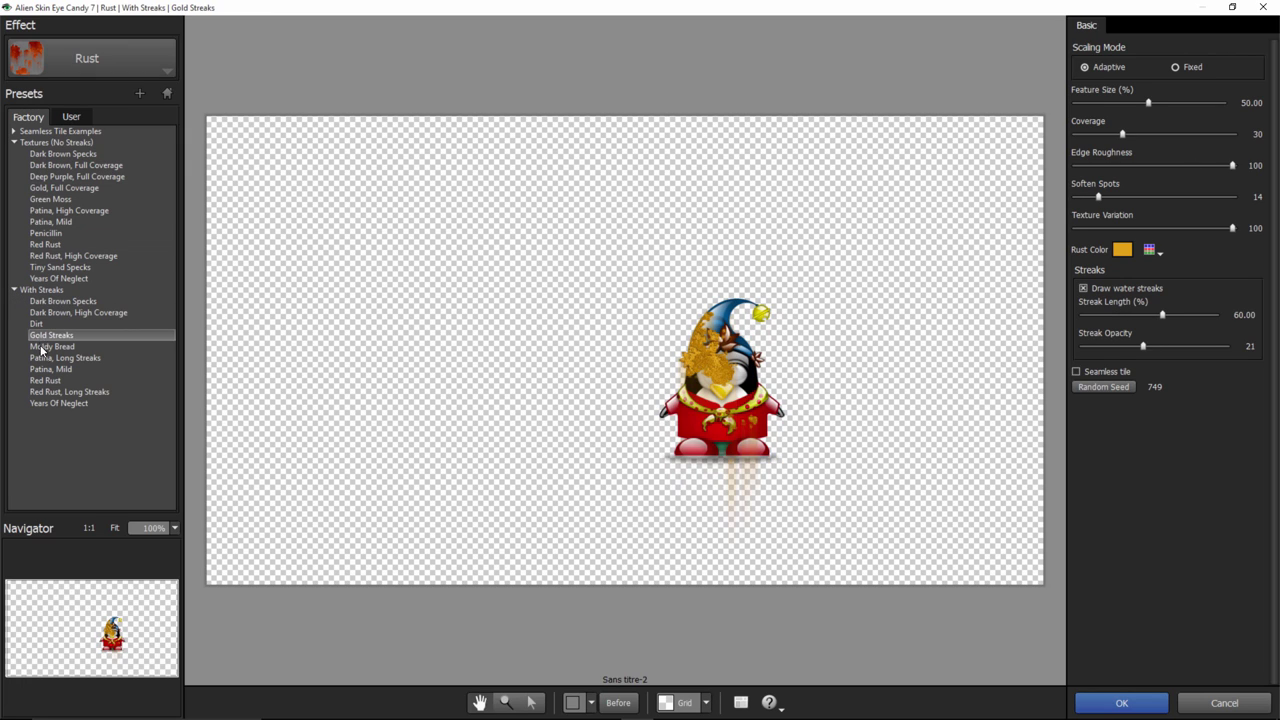
left_click(44, 358)
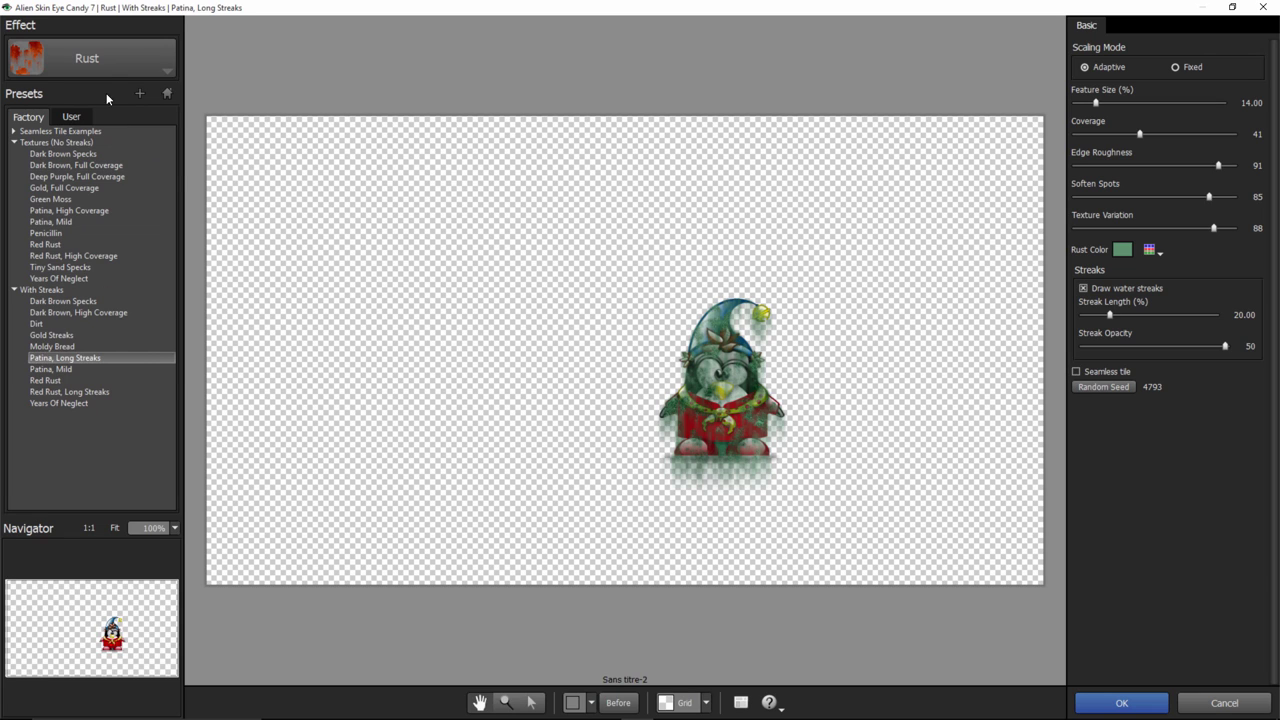
left_click(106, 66)
Switch to Shadow and try the Mild - Fade 1 and Strong - Fade 1 reflection presets
left_click(122, 332)
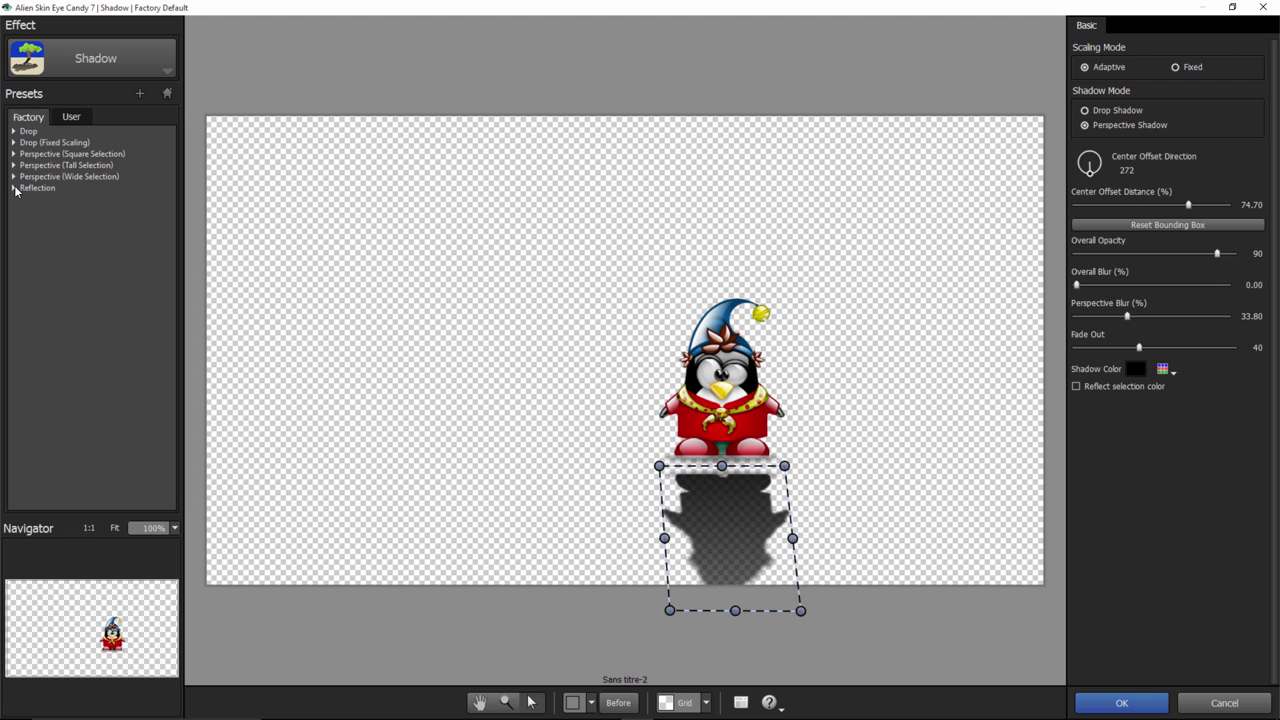
left_click(14, 188)
left_click(35, 199)
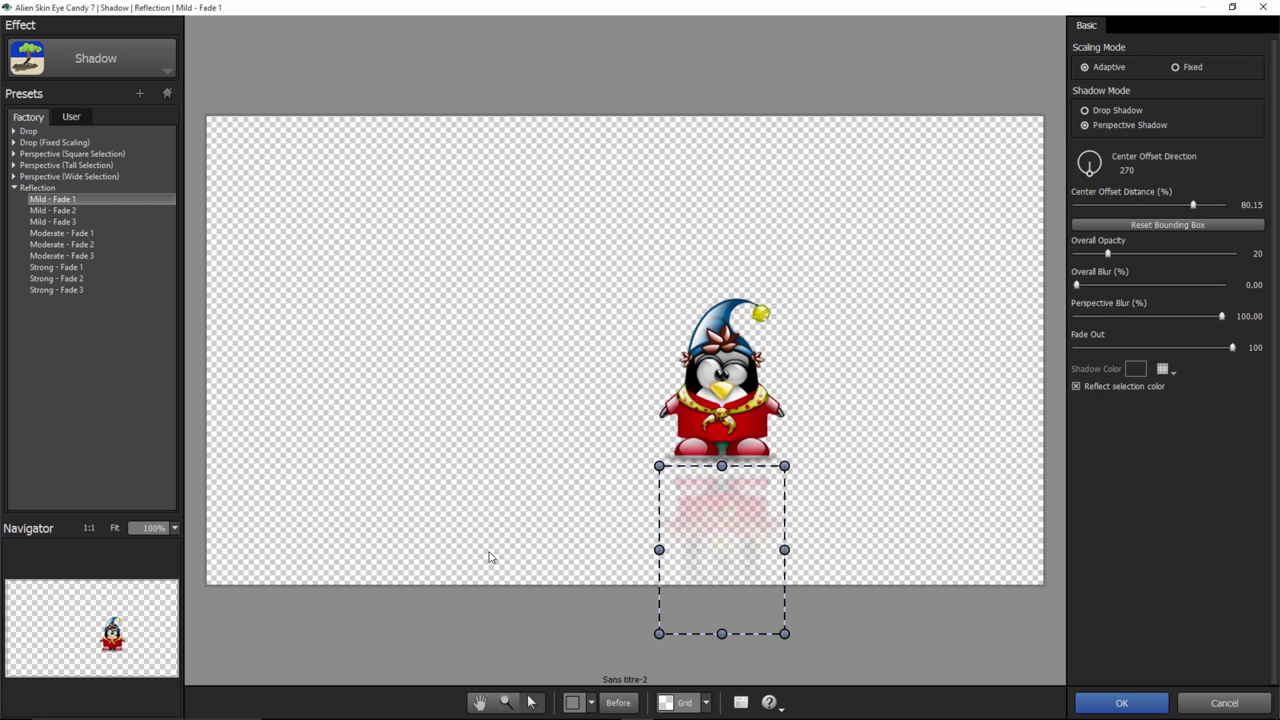
left_click(55, 267)
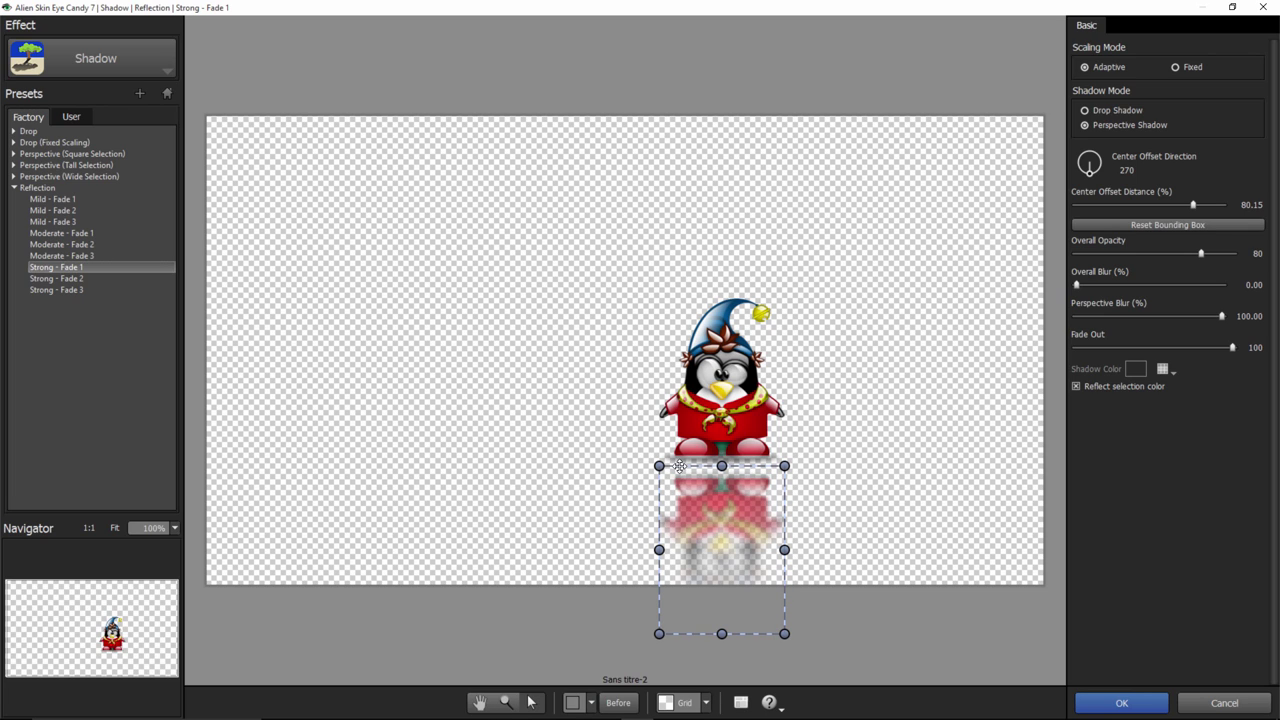
Try Smoke, then apply Snow's On Top Fluffy preset after testing Dirty
left_click(82, 62)
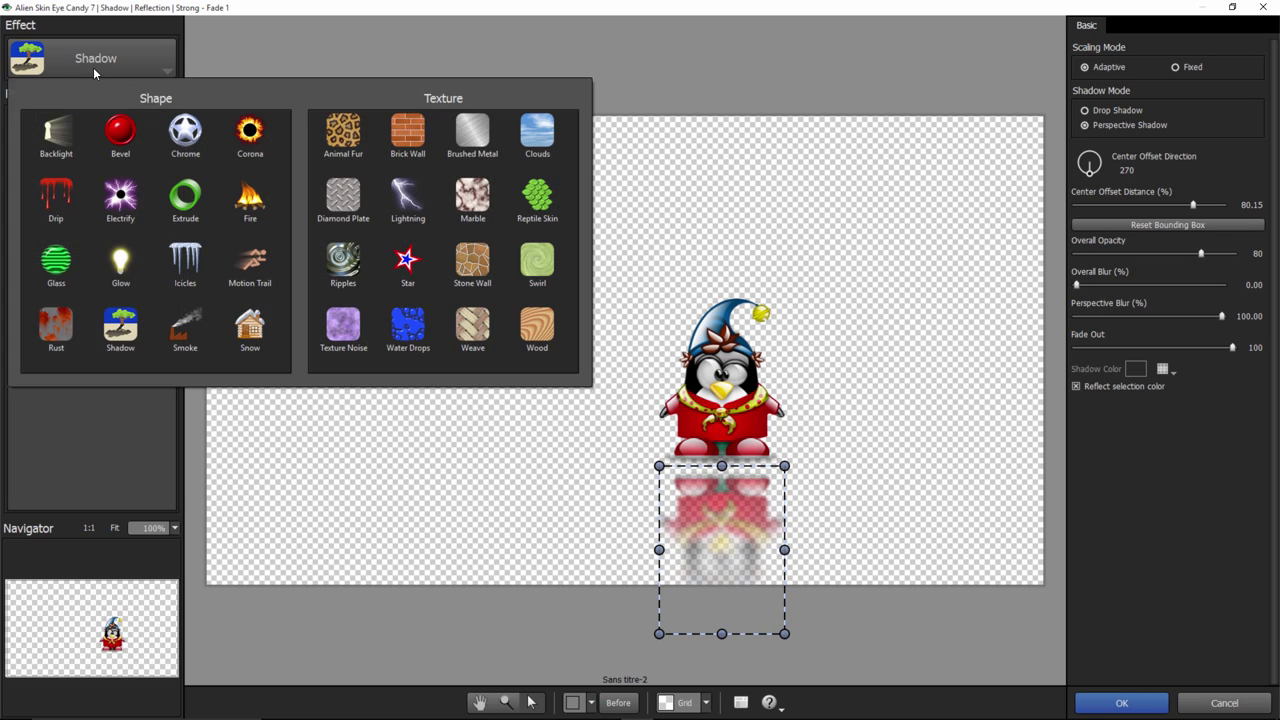
left_click(183, 327)
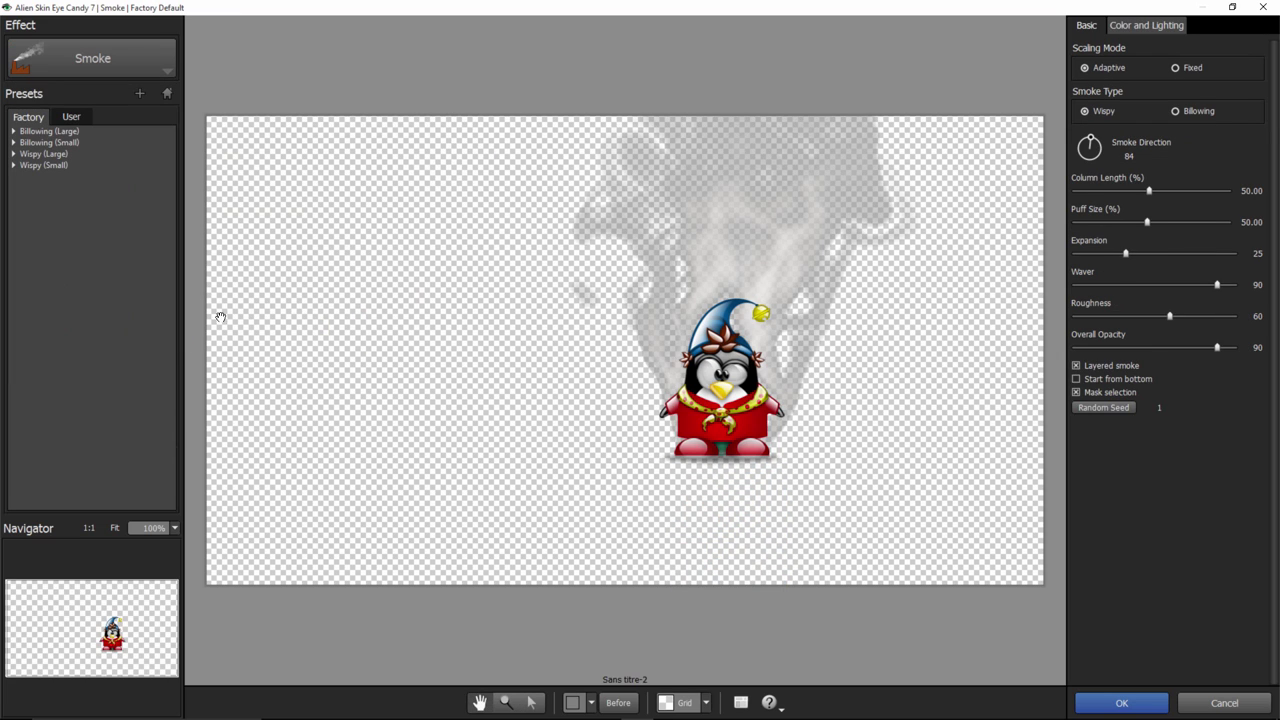
left_click(140, 57)
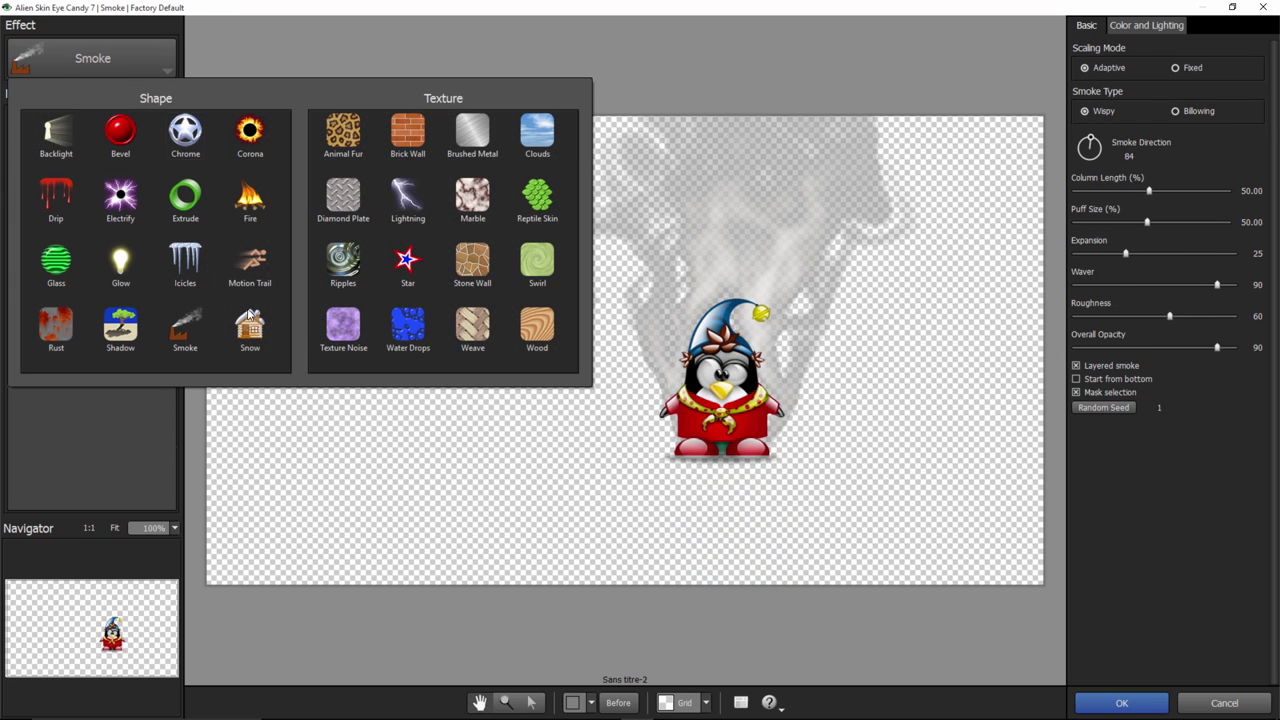
left_click(249, 325)
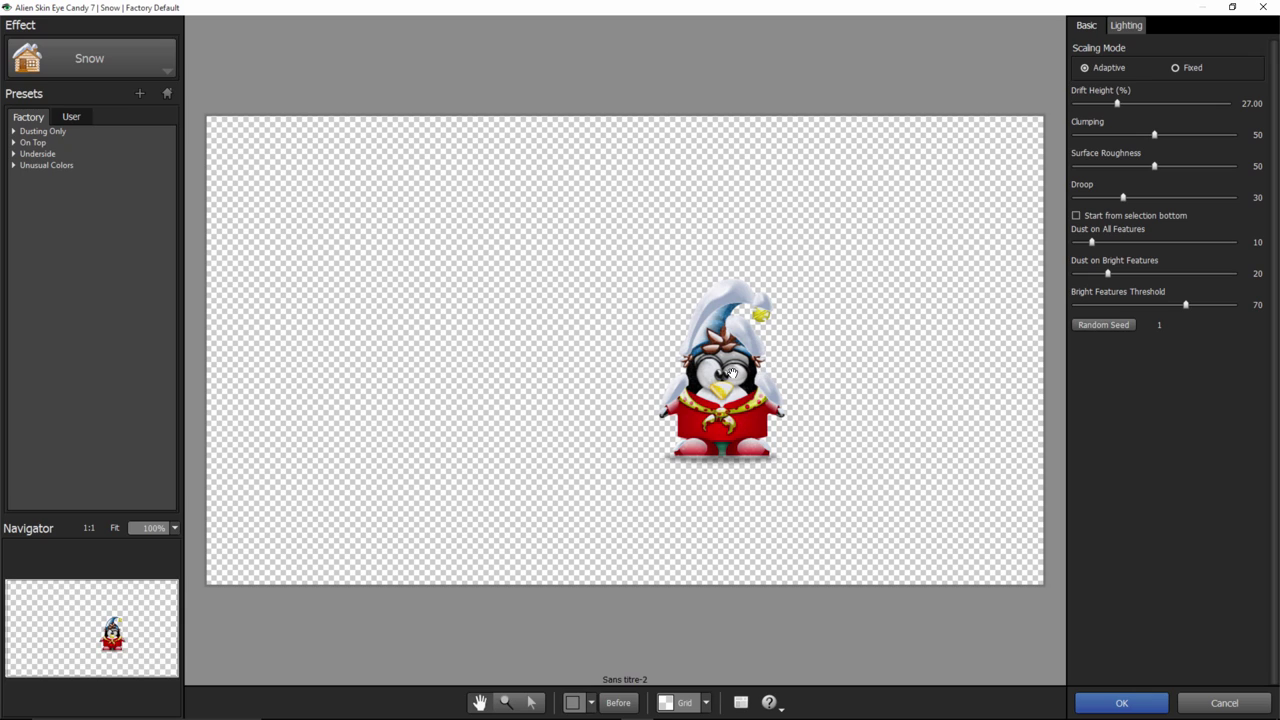
left_click(21, 143)
left_click(40, 165)
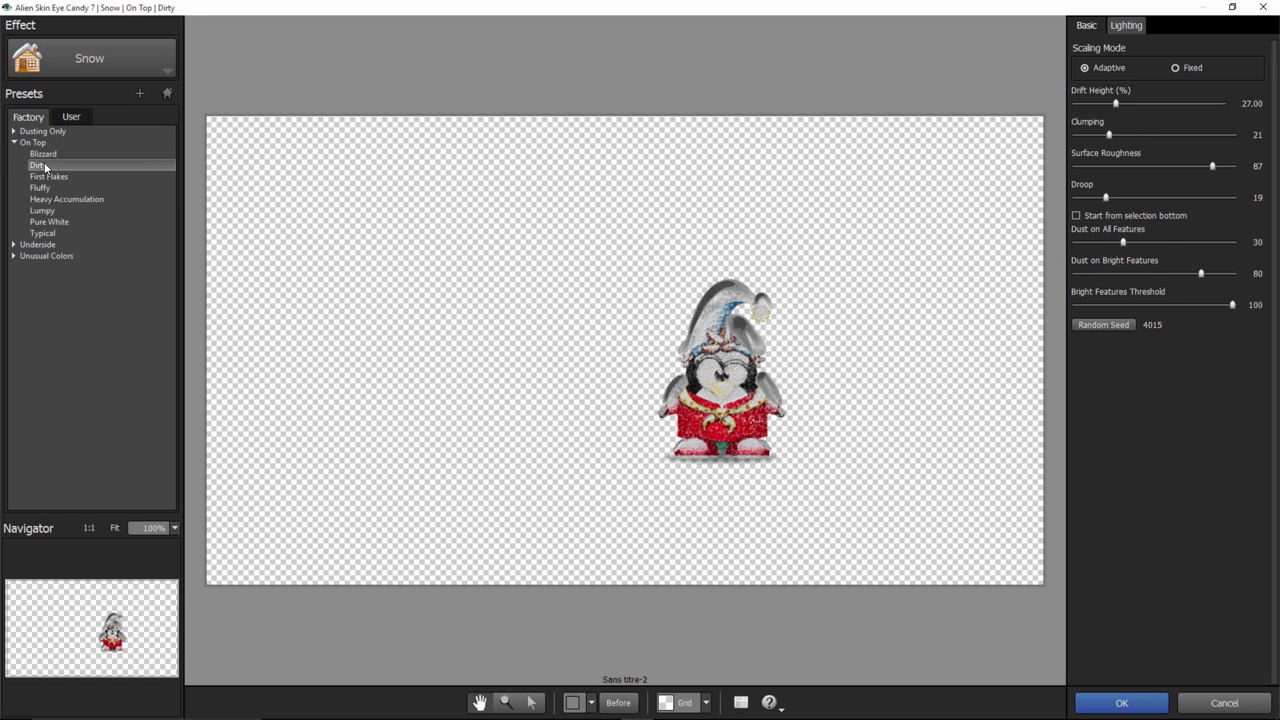
left_click(41, 187)
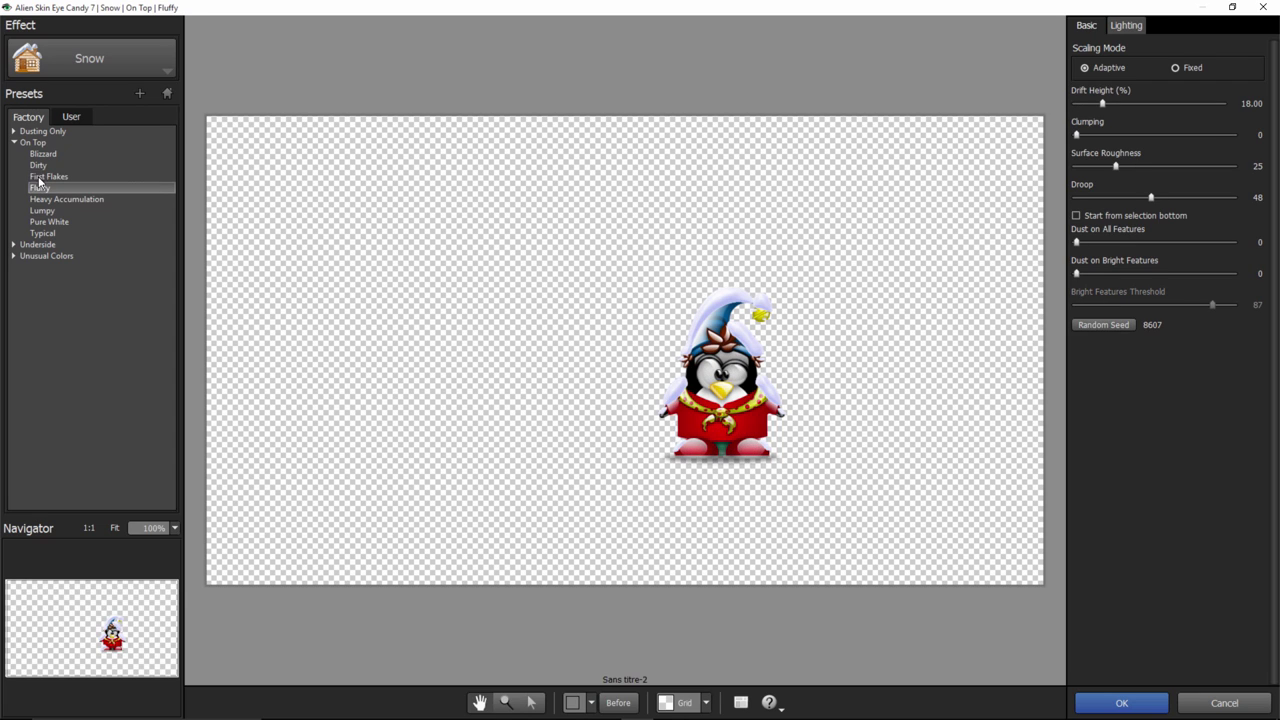
left_click(89, 62)
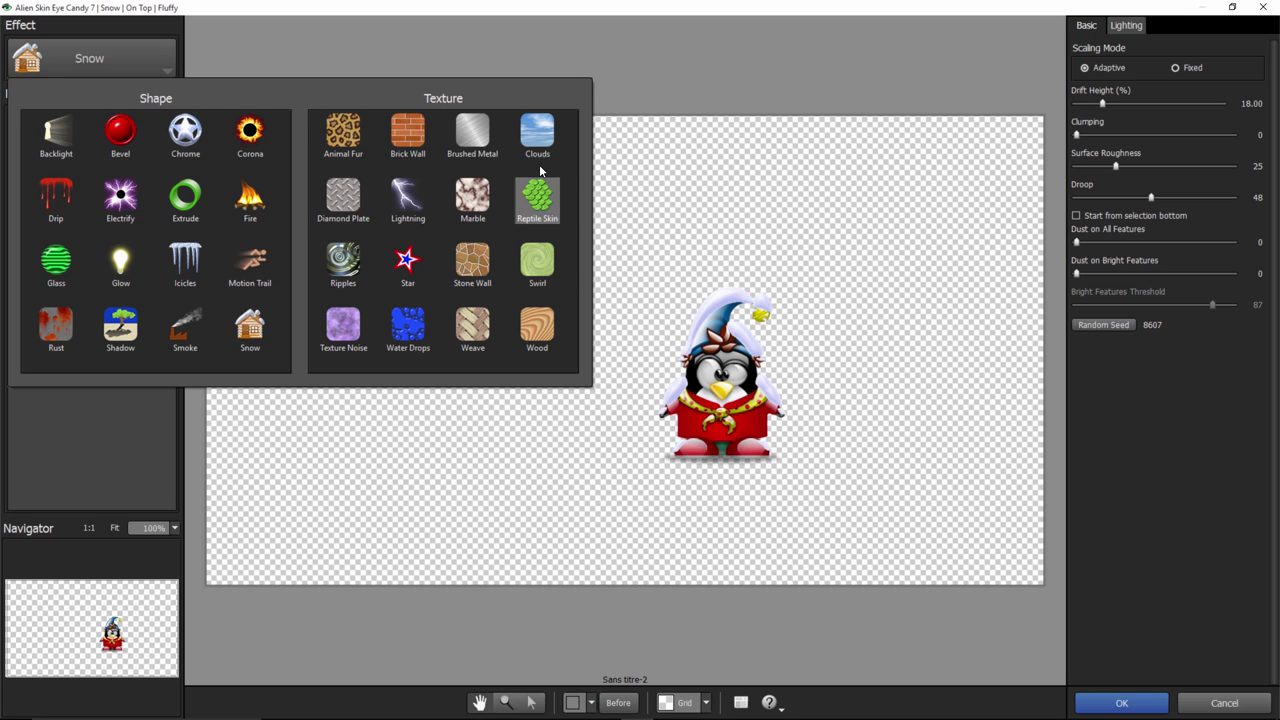
Sample the Brushed Metal, Stone Wall, Animal Fur, Water Drops and Weave effects
left_click(473, 145)
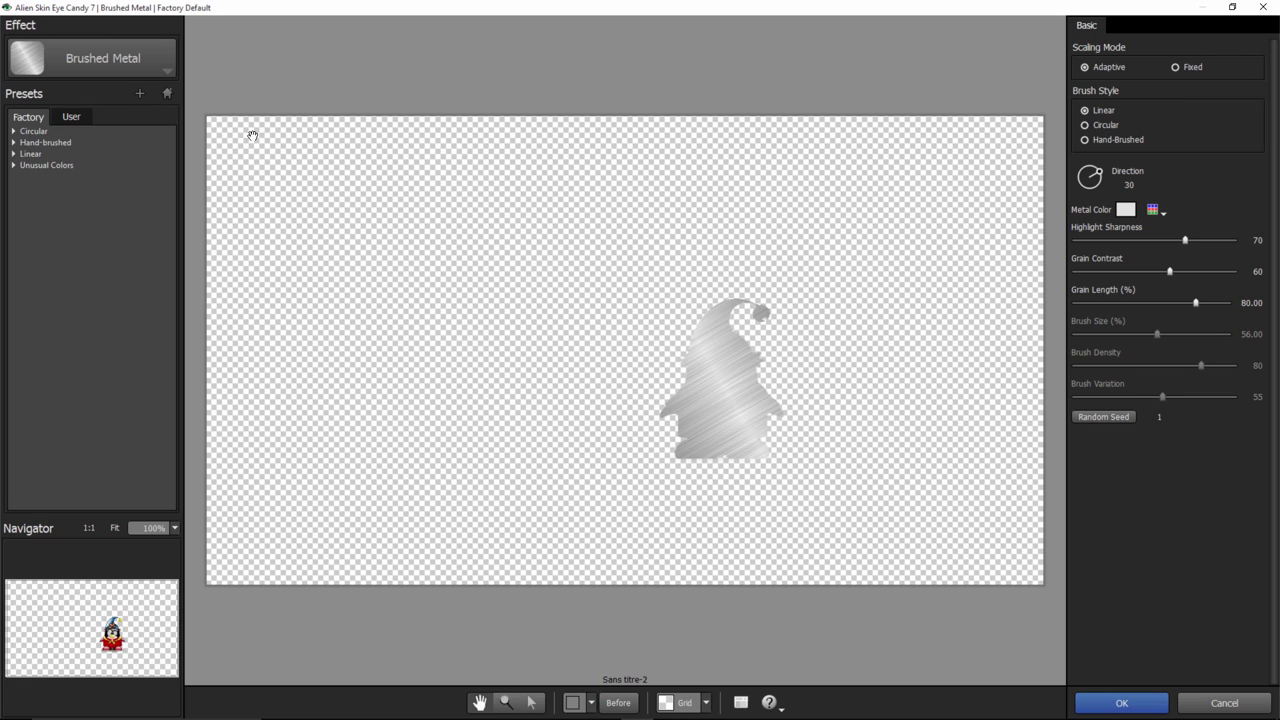
left_click(153, 77)
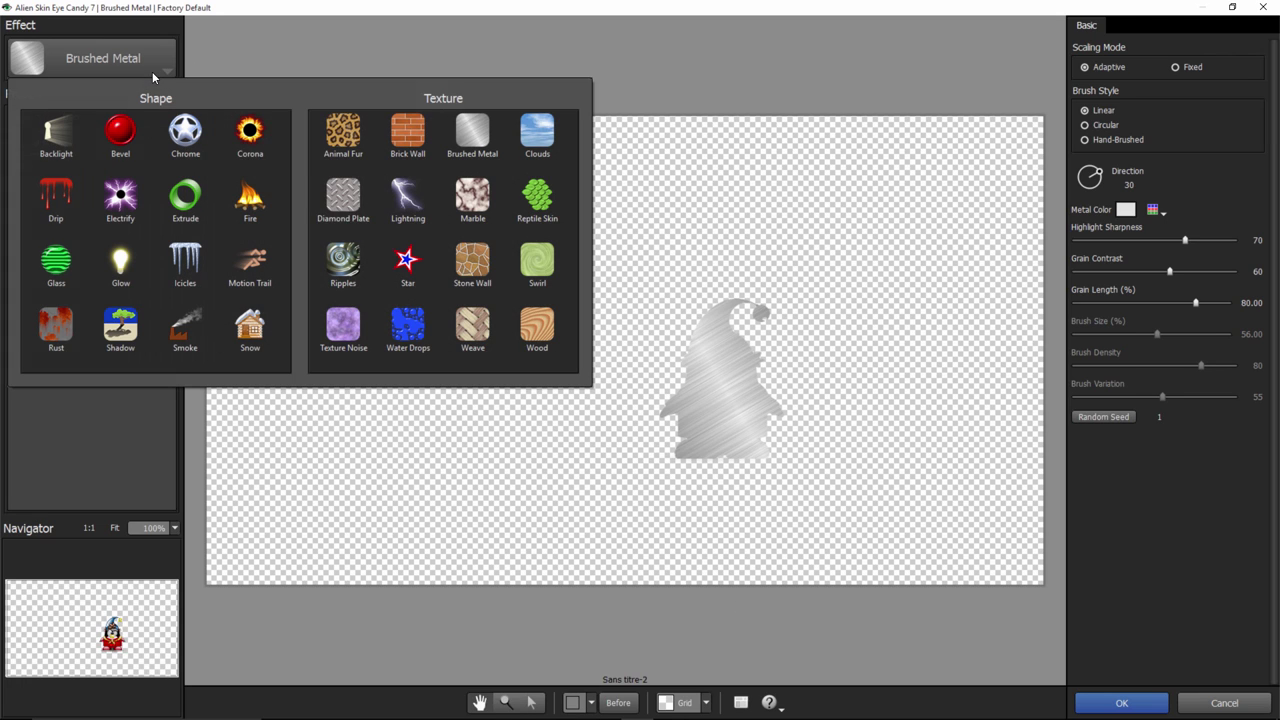
left_click(472, 262)
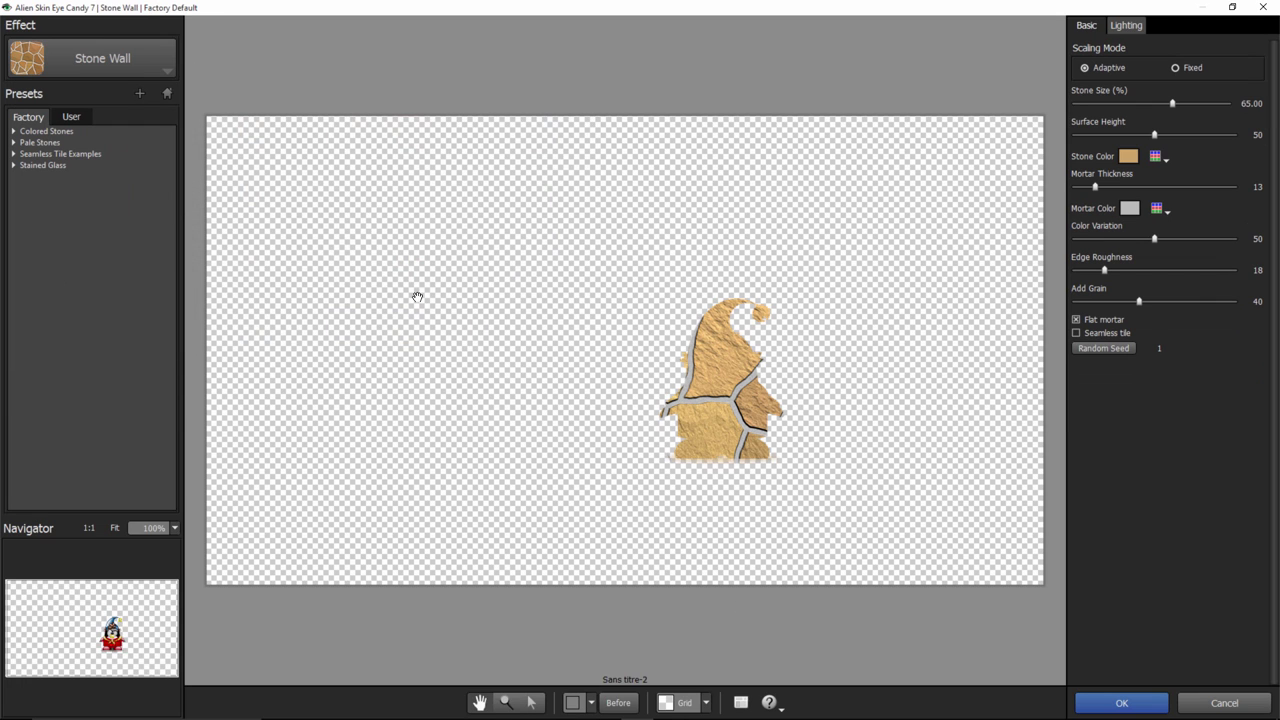
left_click(166, 77)
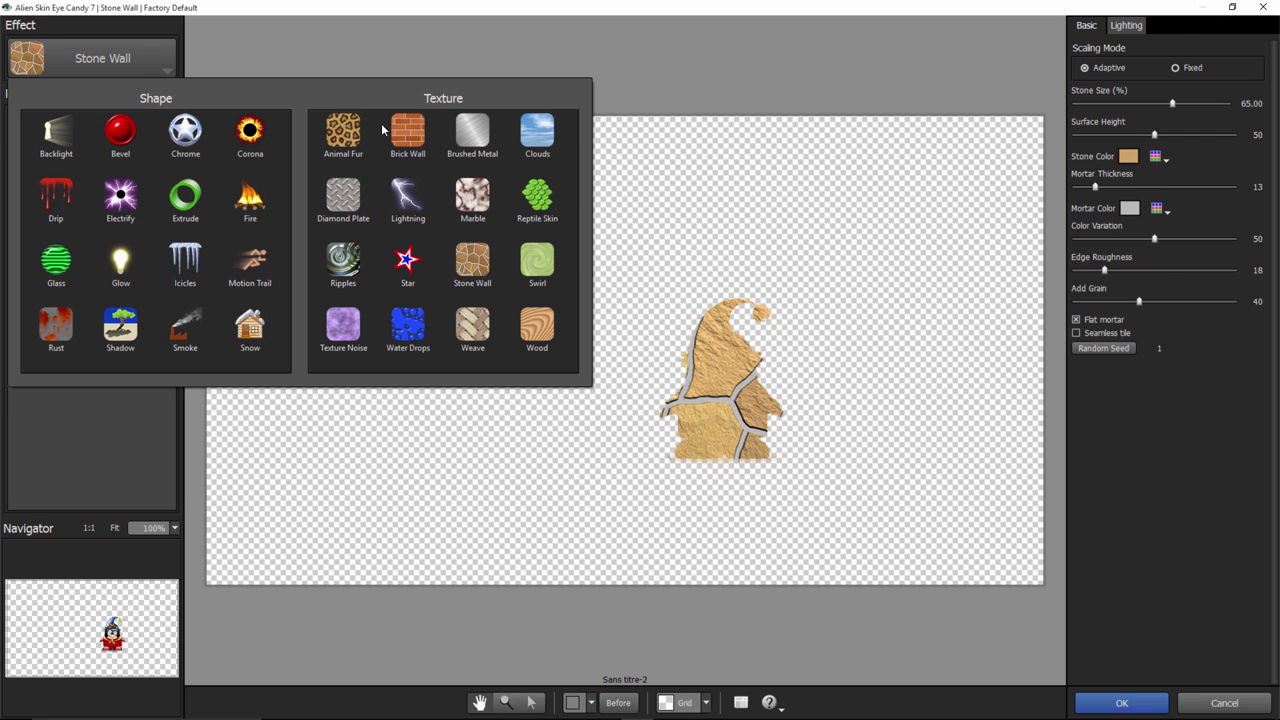
left_click(343, 132)
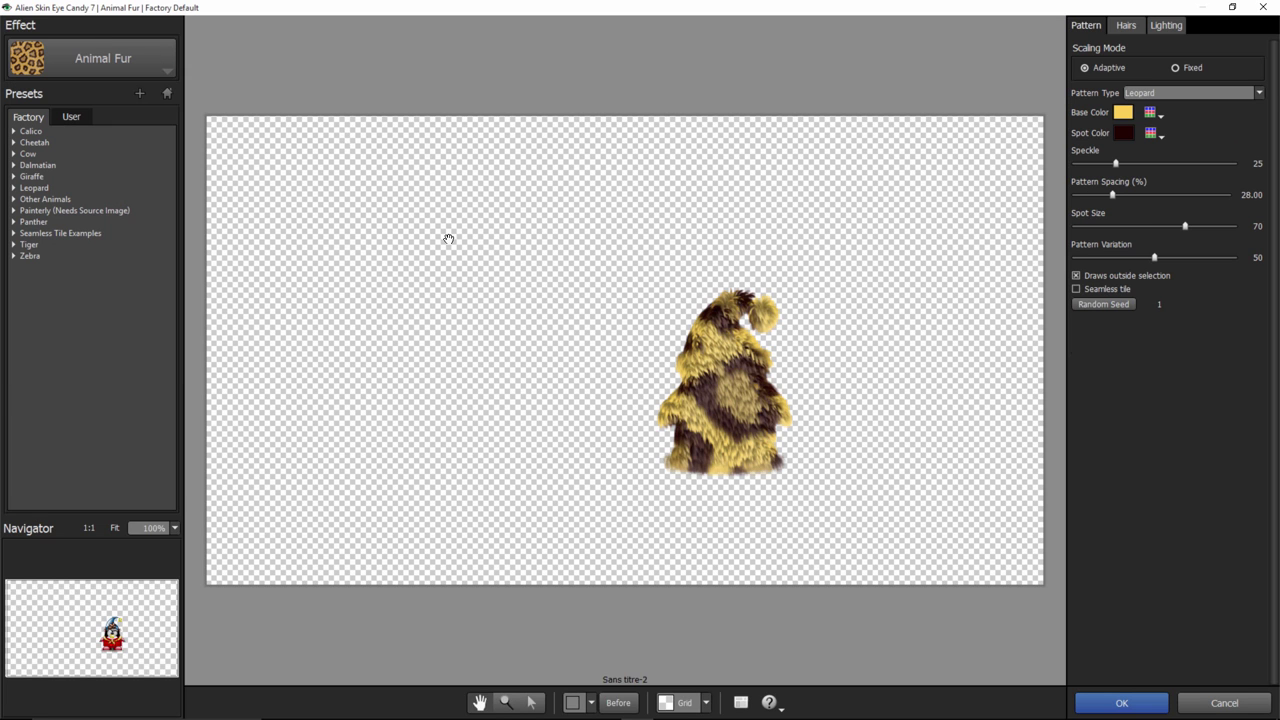
left_click(128, 58)
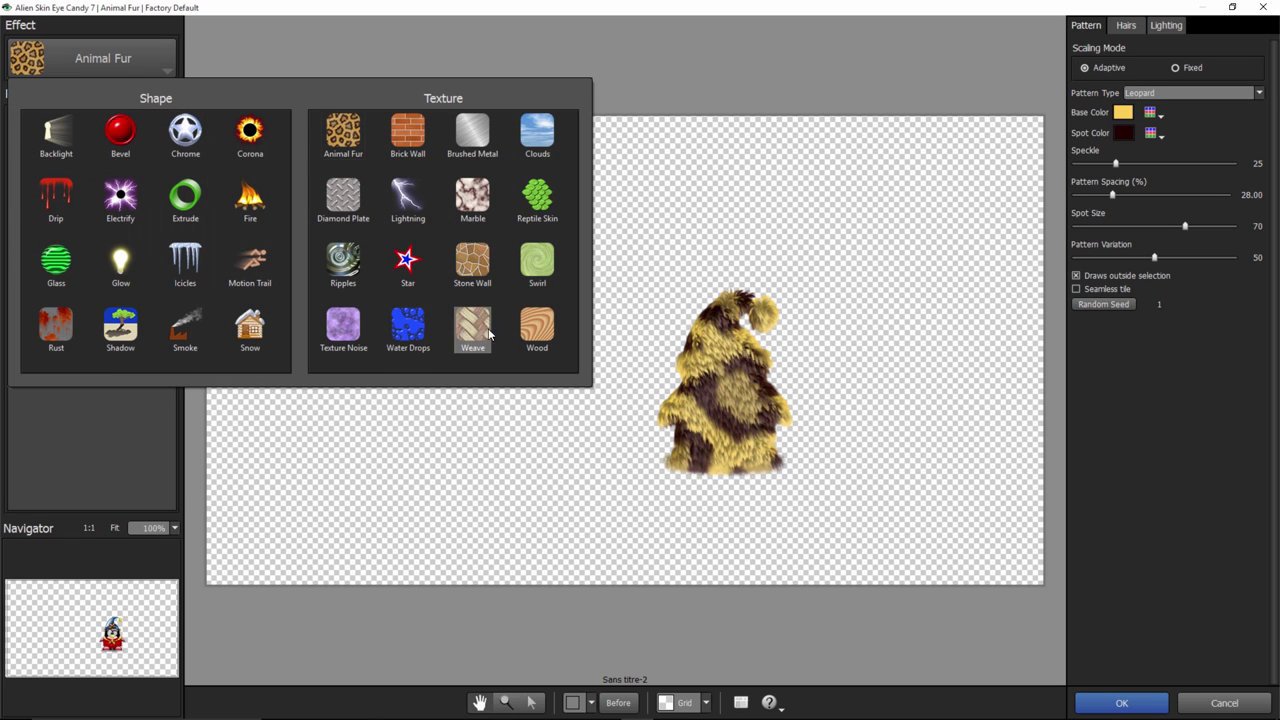
left_click(400, 337)
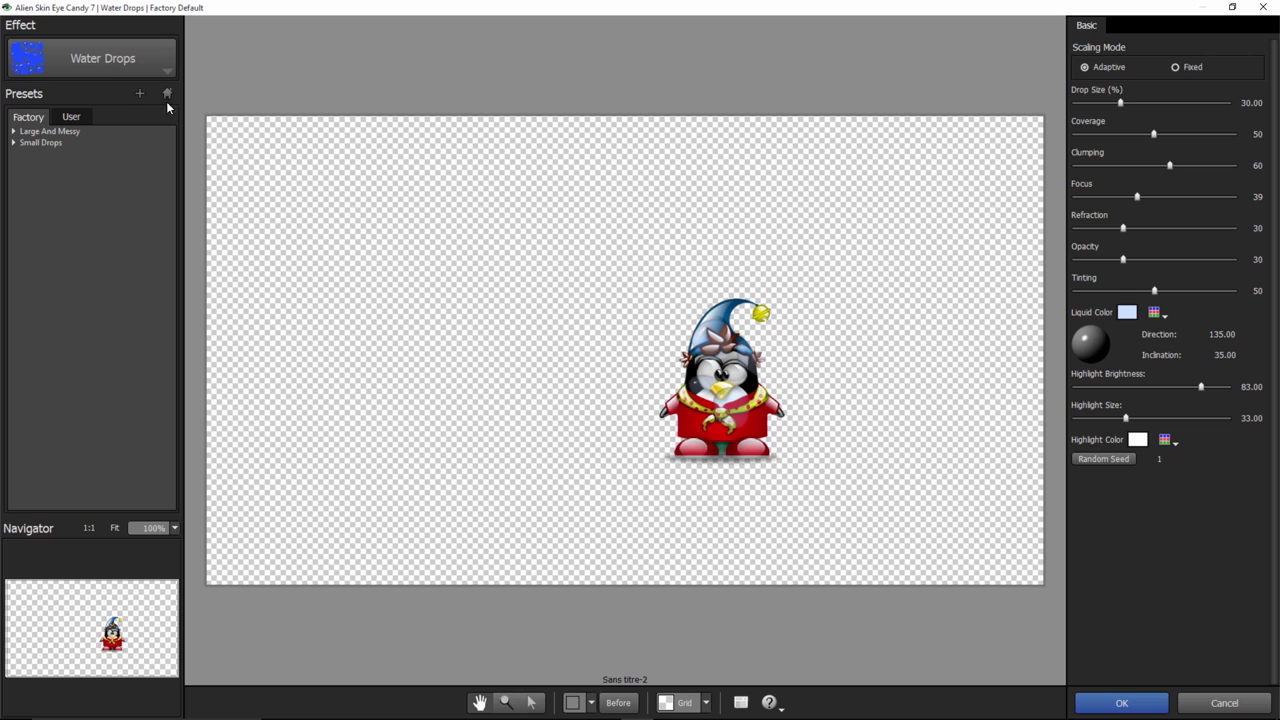
left_click(167, 70)
left_click(470, 328)
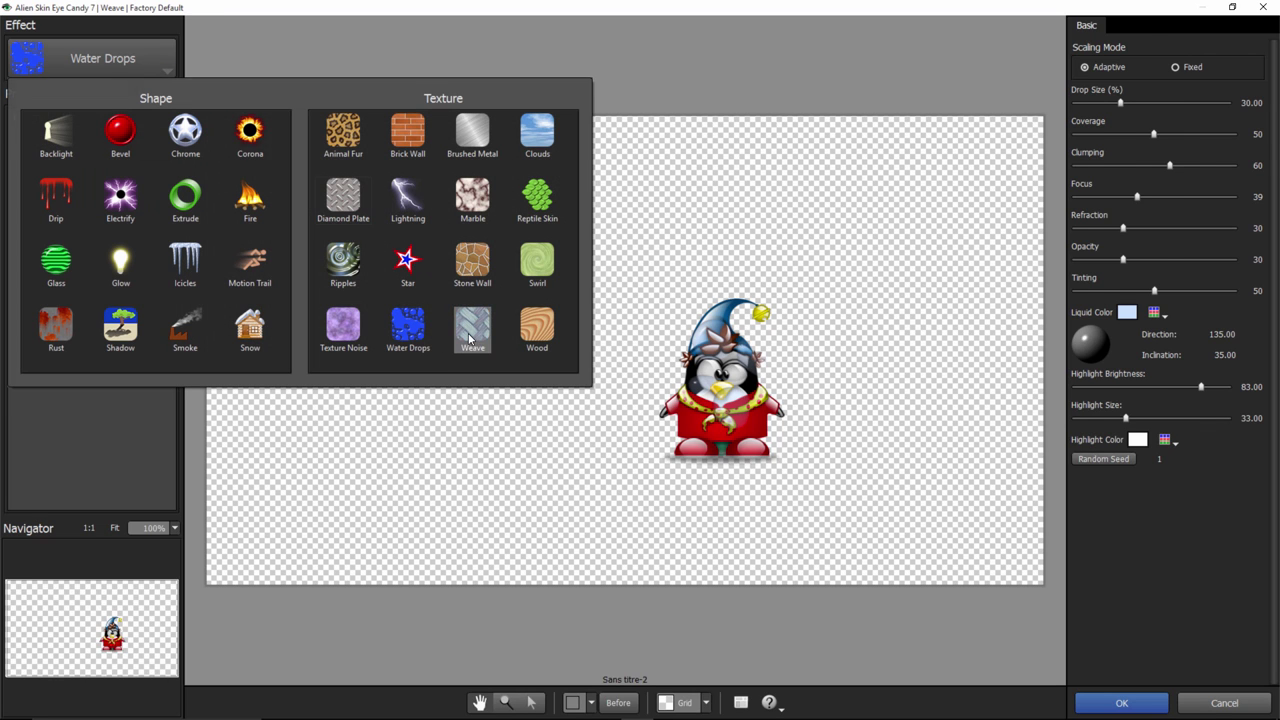
Try Wood, Ripples, Electrify and Glass, then settle on the Electrify lightning effect
left_click(167, 70)
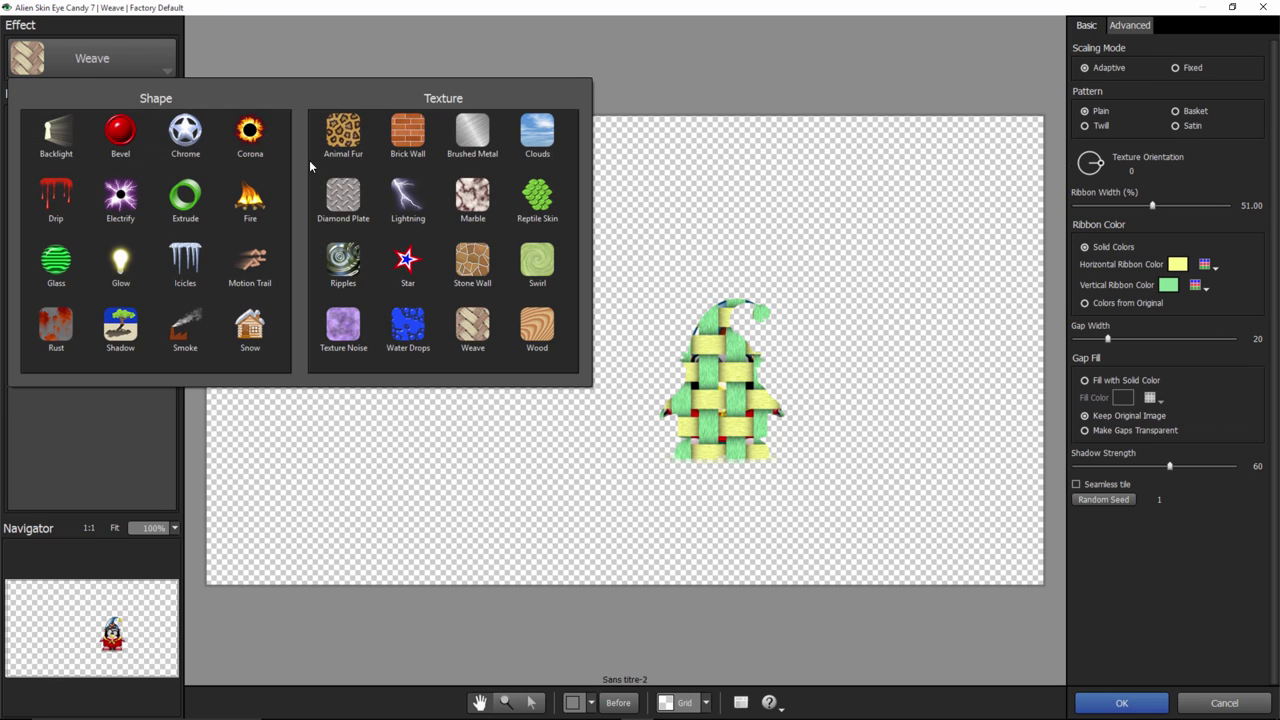
left_click(540, 328)
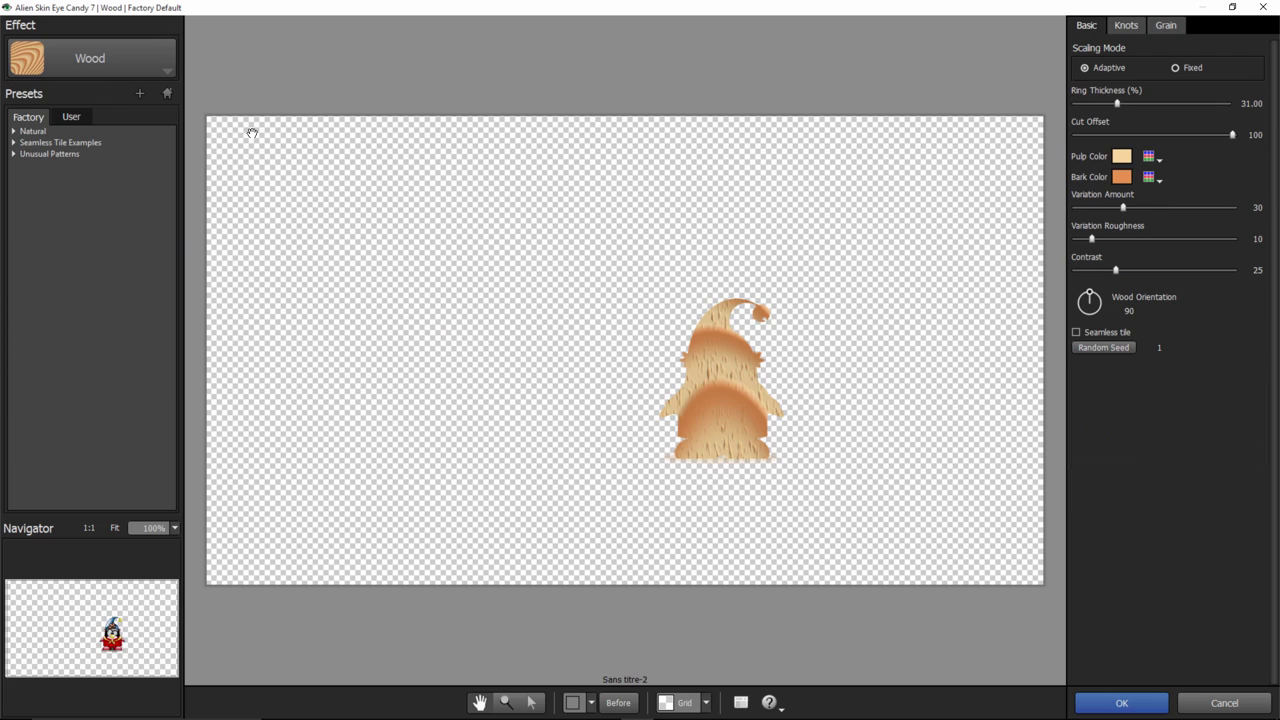
left_click(157, 71)
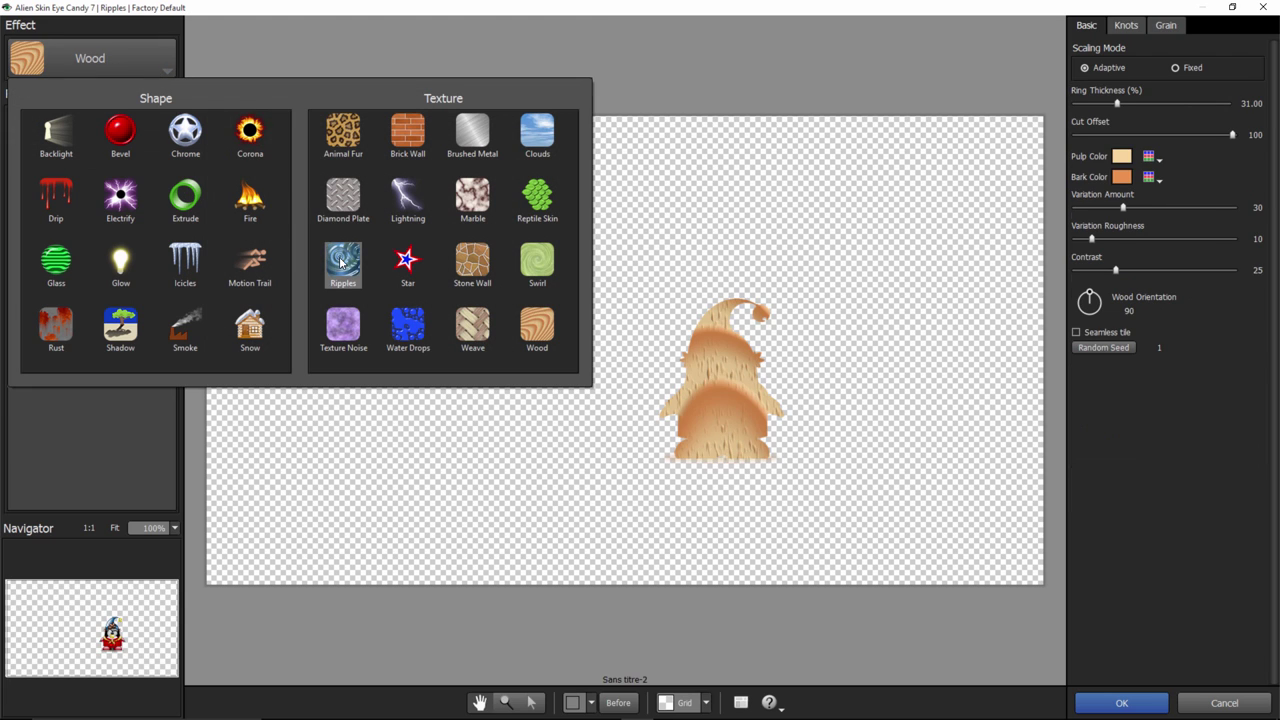
left_click(343, 260)
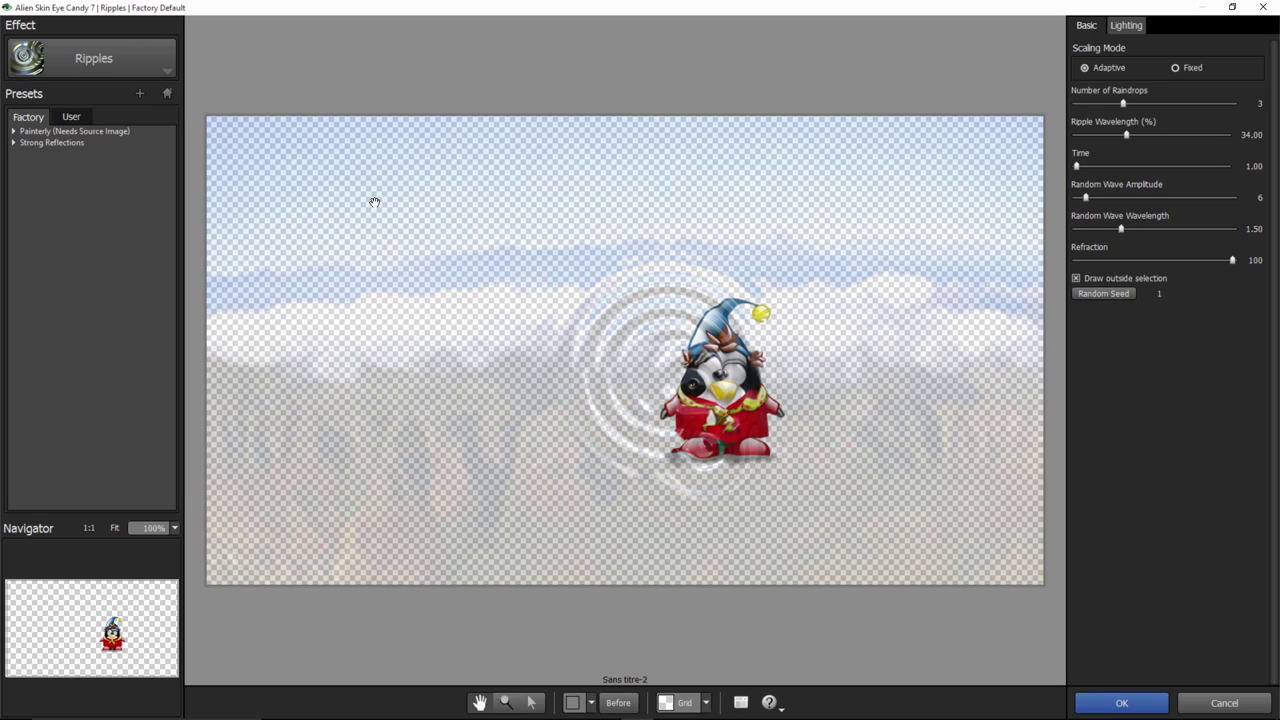
left_click(165, 71)
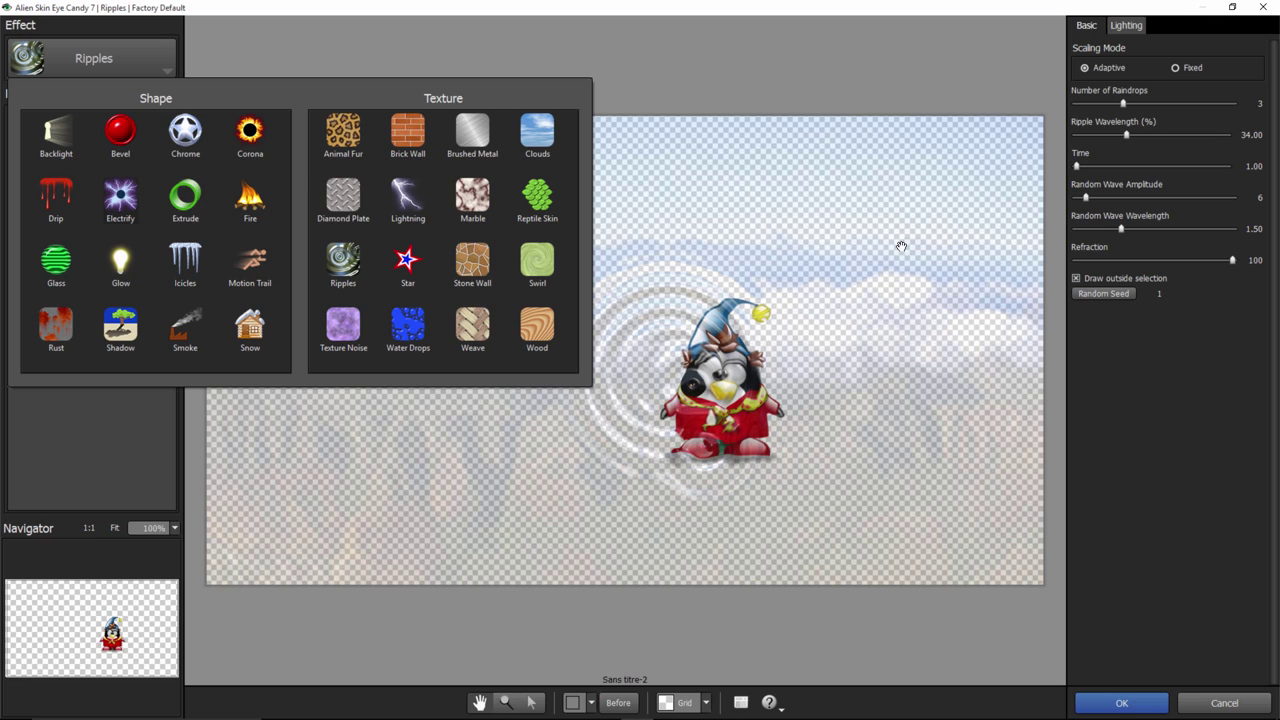
left_click(121, 205)
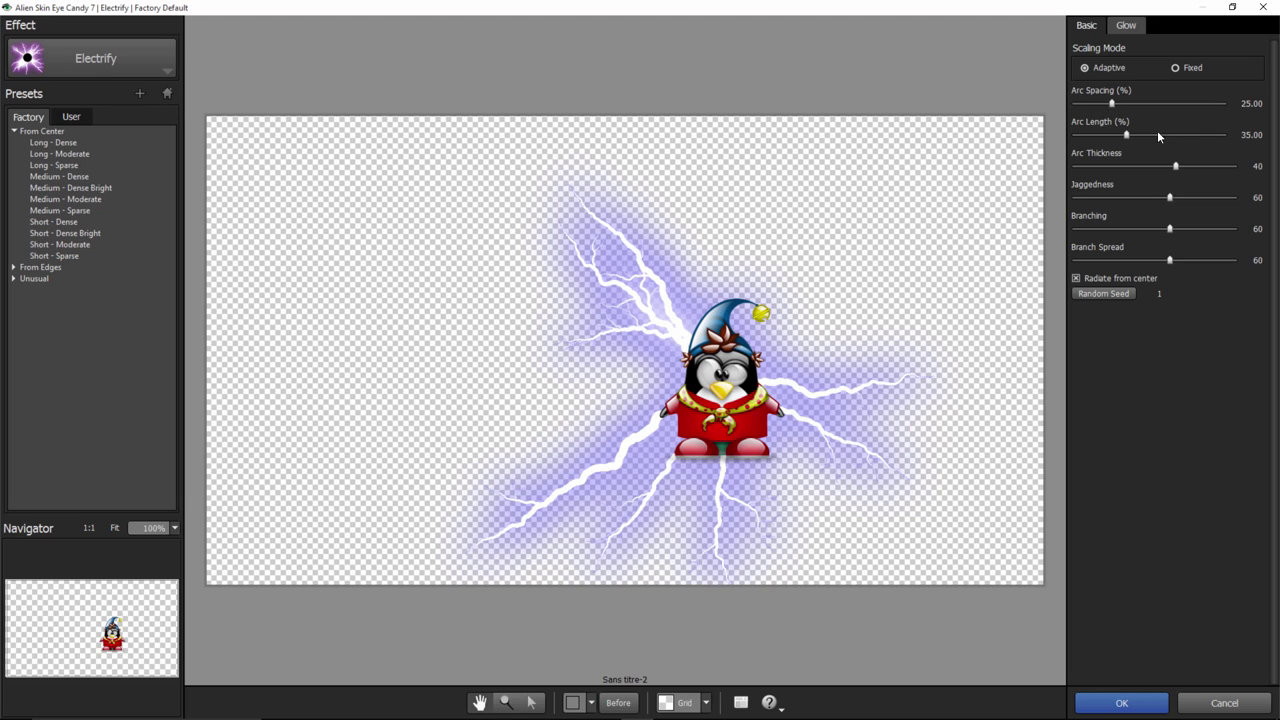
left_click(120, 66)
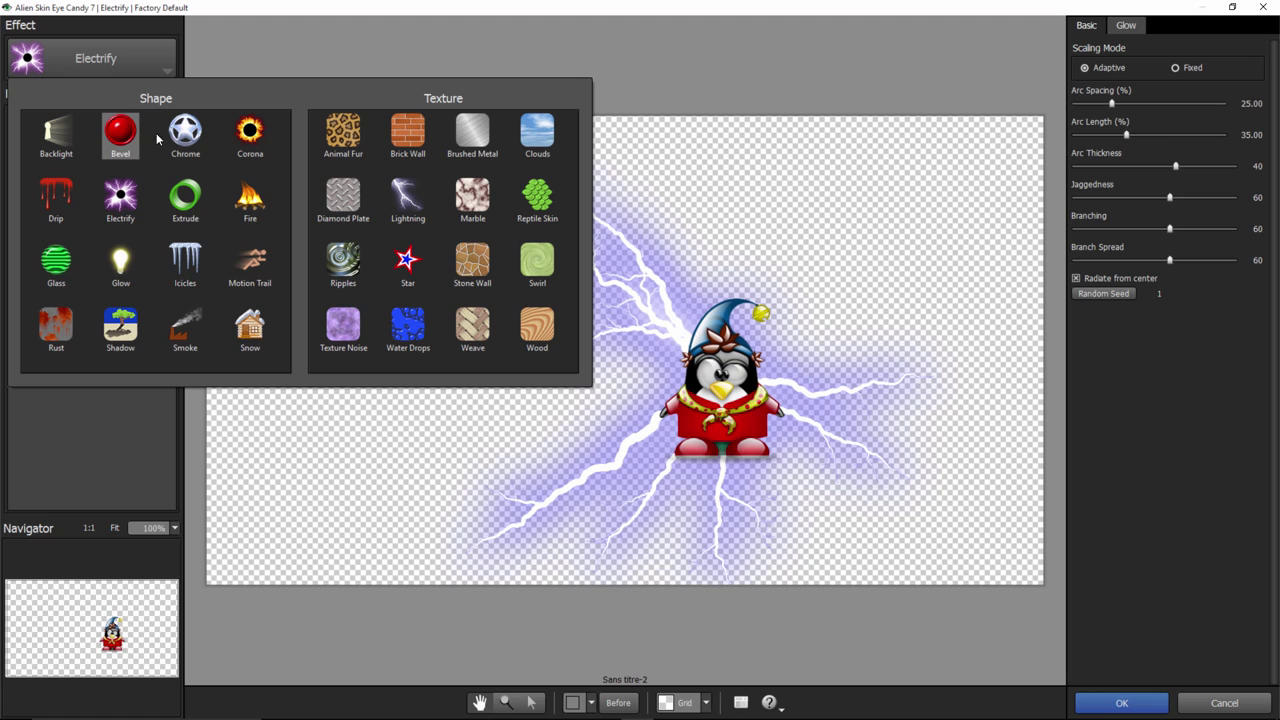
left_click(56, 262)
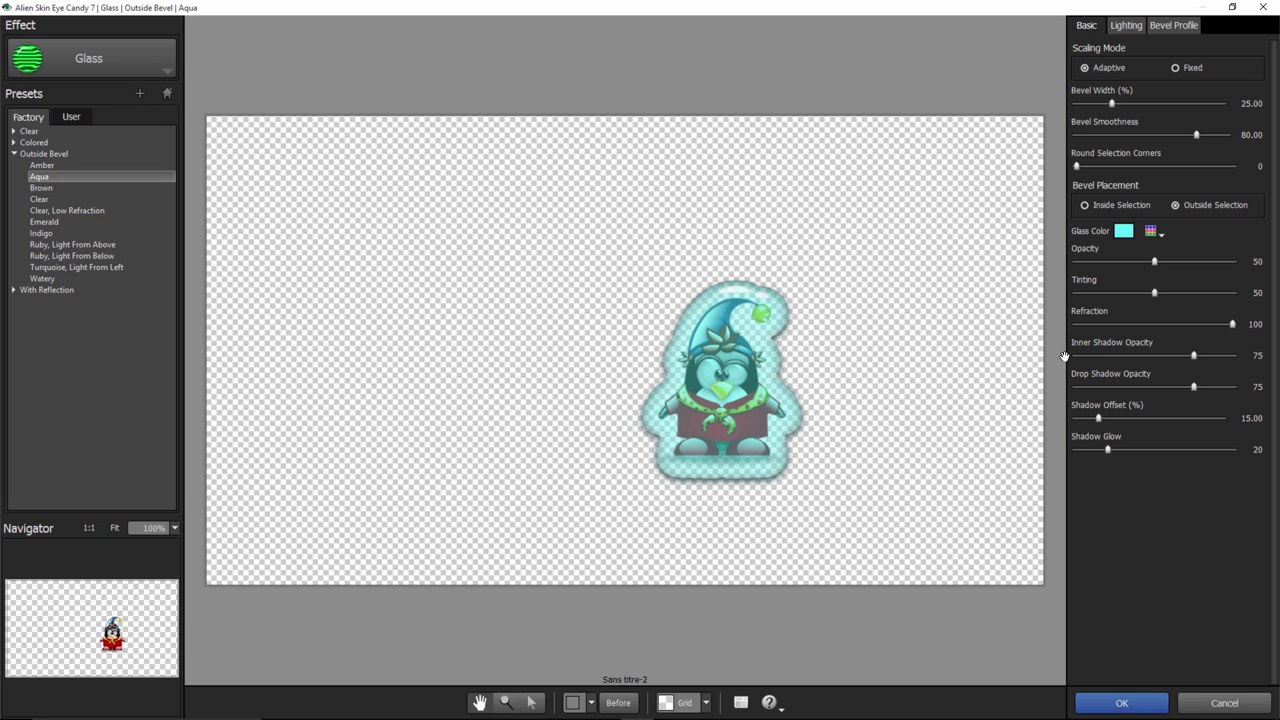
left_click(100, 70)
left_click(120, 197)
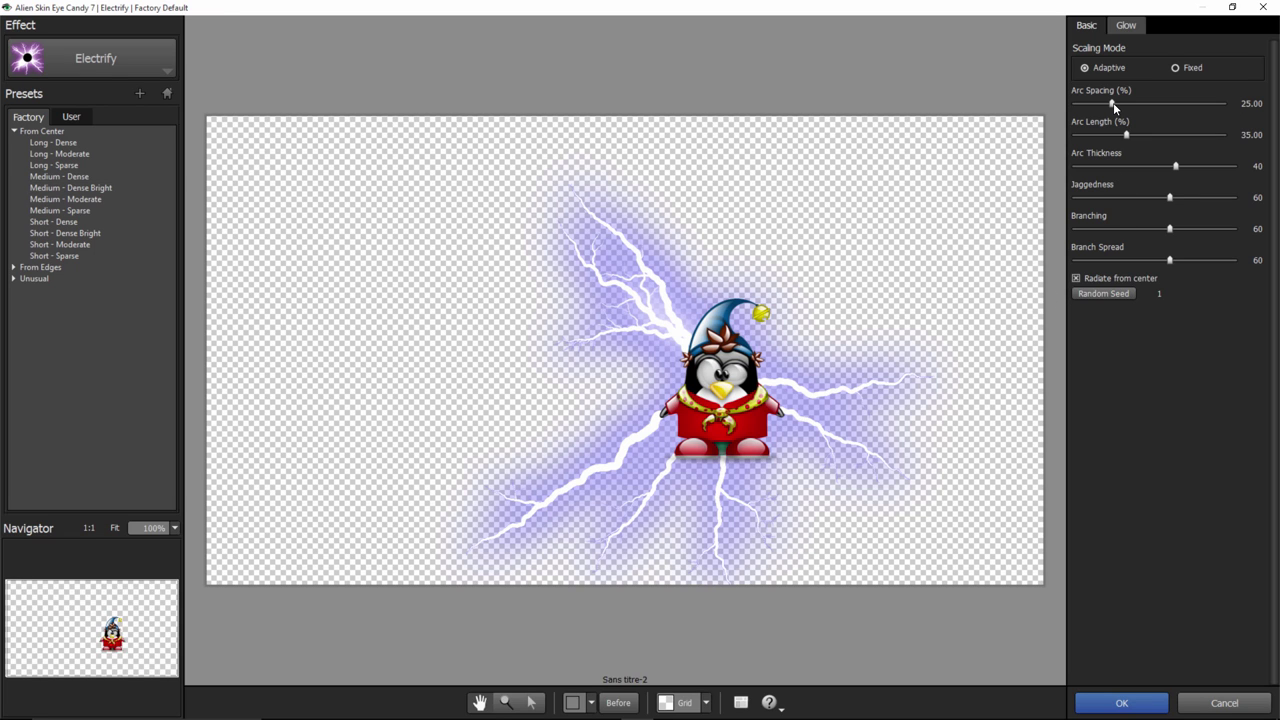
Tune Electrify to arc length 77.92 and branching 81, with glow width 17
mouse_move(1113, 102)
left_mouse_down()
mouse_move(1091, 109)
mouse_move(1110, 114)
left_mouse_up()
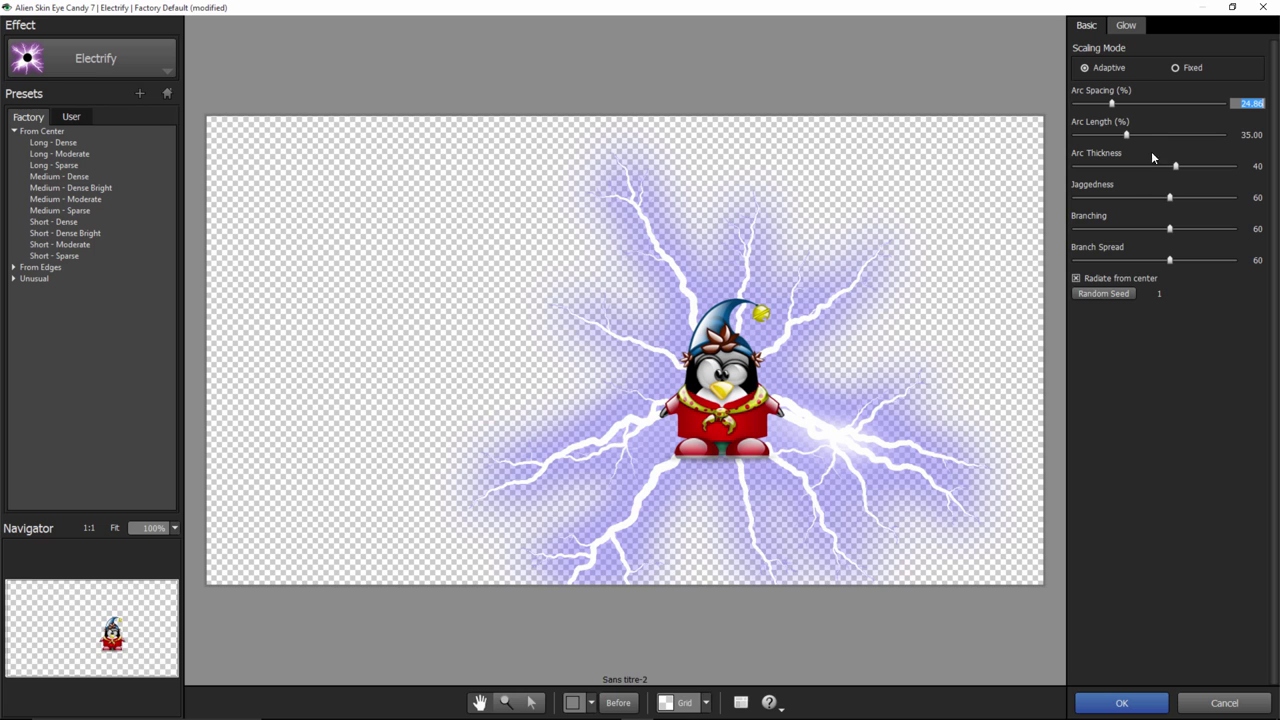
left_click_drag(1129, 139, 1244, 139)
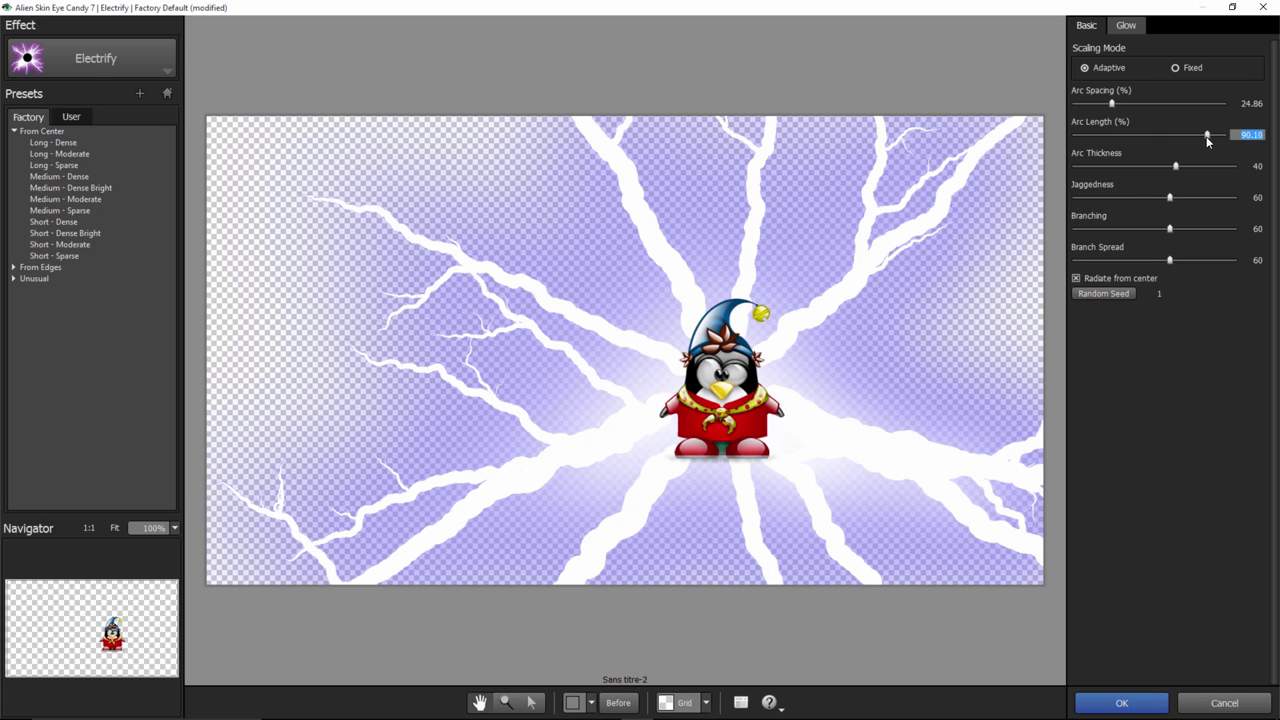
mouse_move(1157, 142)
left_mouse_down()
mouse_move(1190, 142)
mouse_move(1095, 178)
left_mouse_up()
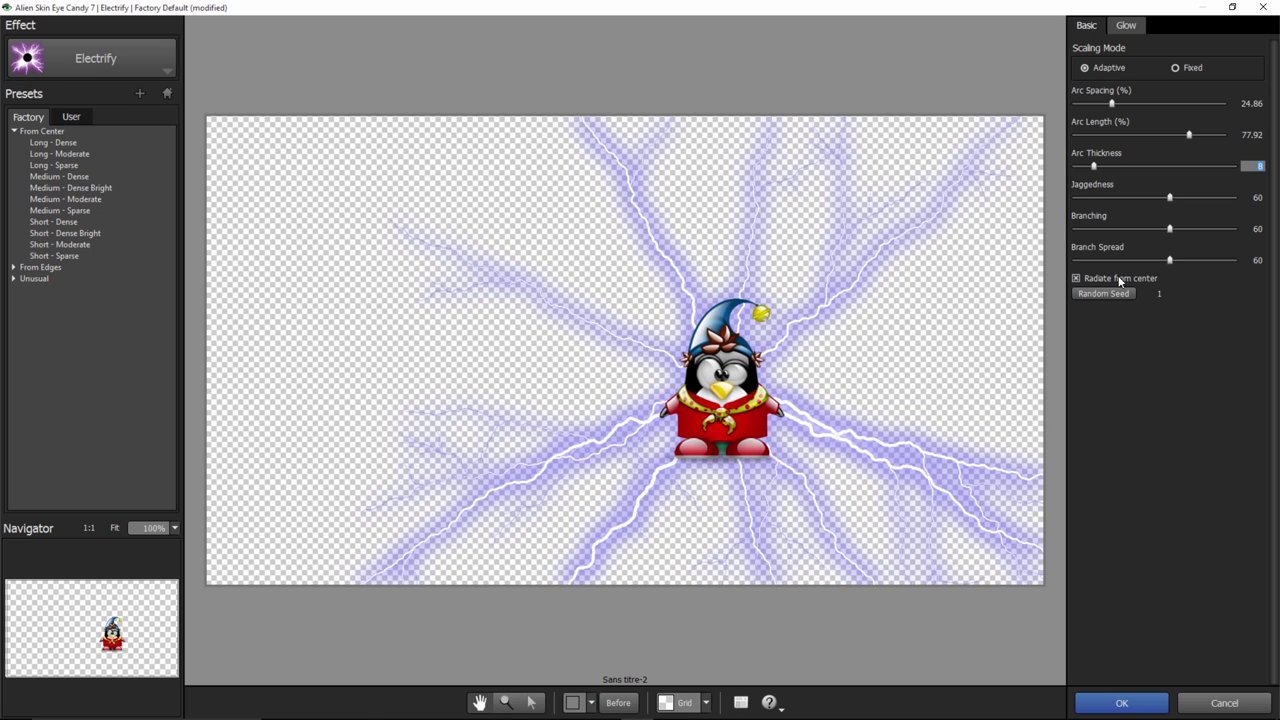
mouse_move(1171, 230)
left_mouse_down()
mouse_move(1143, 233)
mouse_move(1219, 234)
mouse_move(1205, 234)
left_mouse_up()
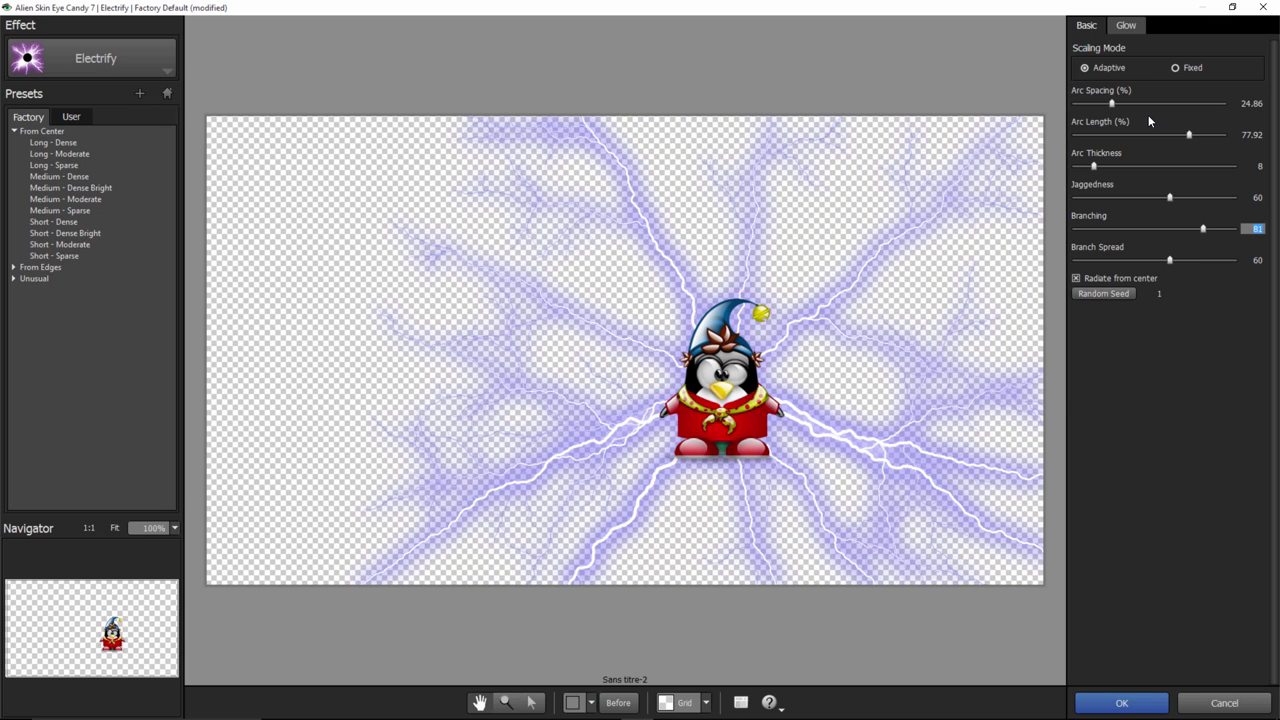
left_click(1122, 29)
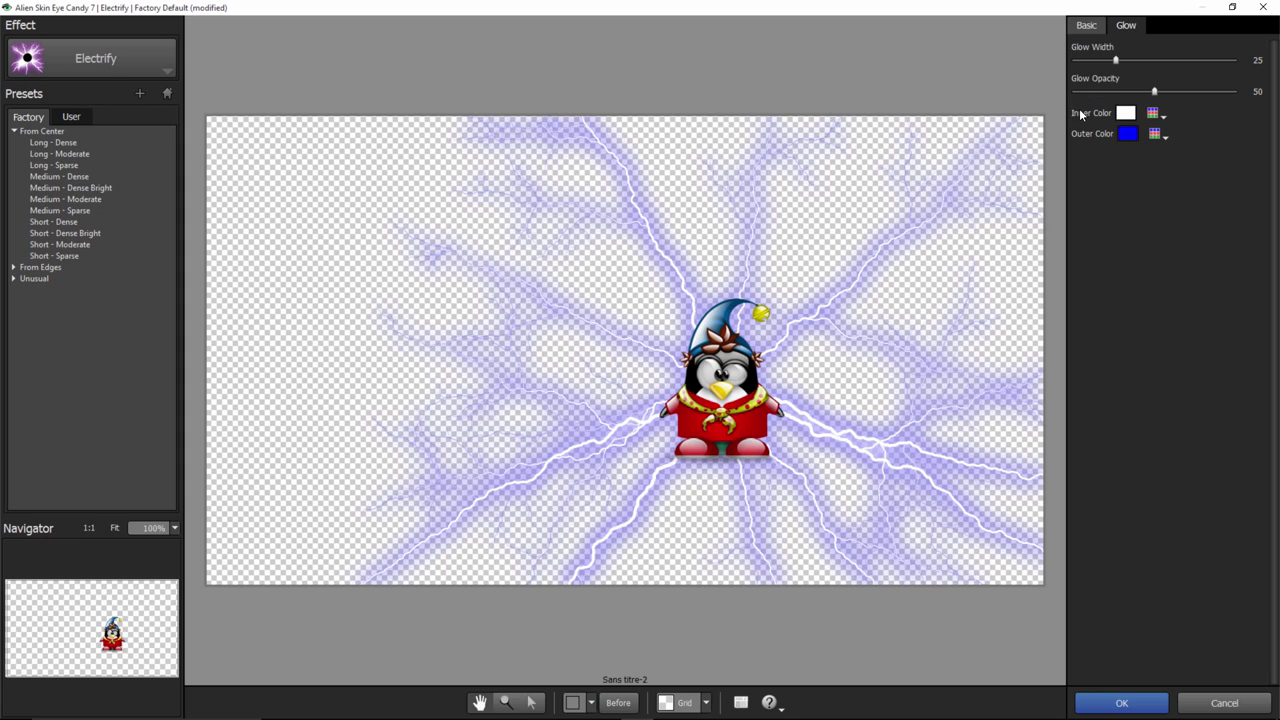
left_click_drag(1116, 61, 1103, 68)
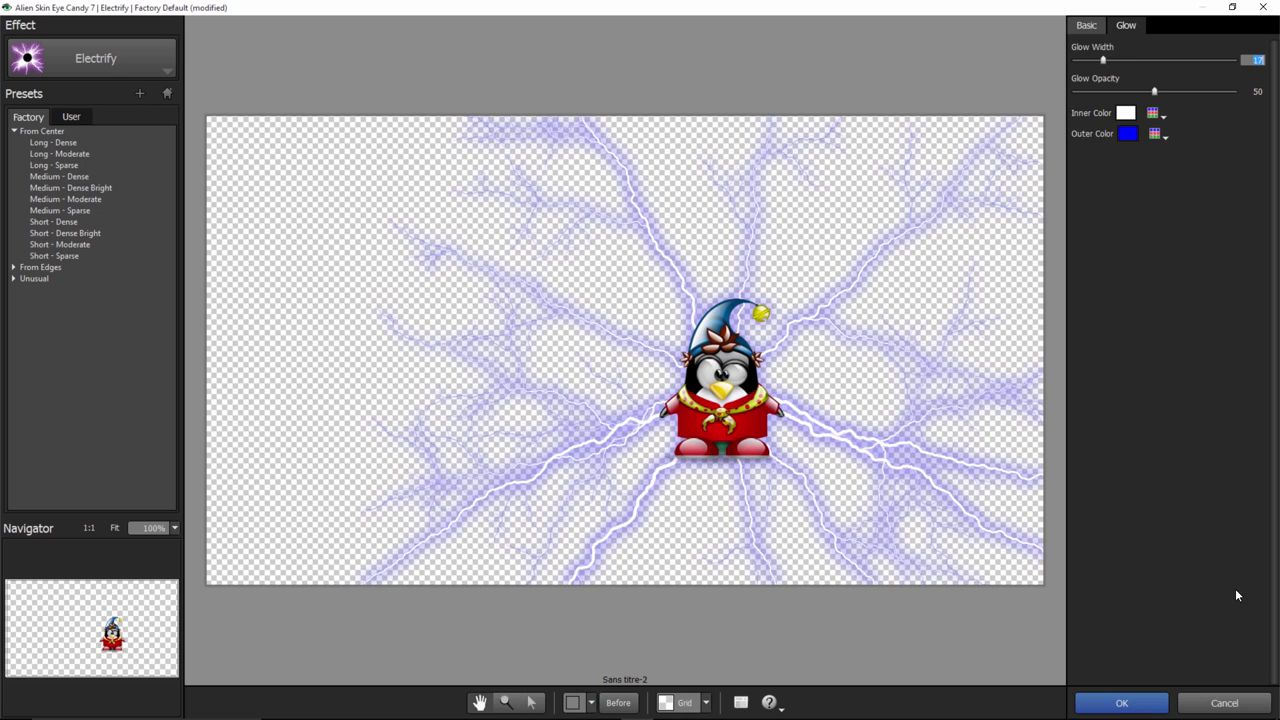
Apply the Electrify lightning onto its own new layer, then select the OuiOuiPhoto title layer
left_click(1121, 703)
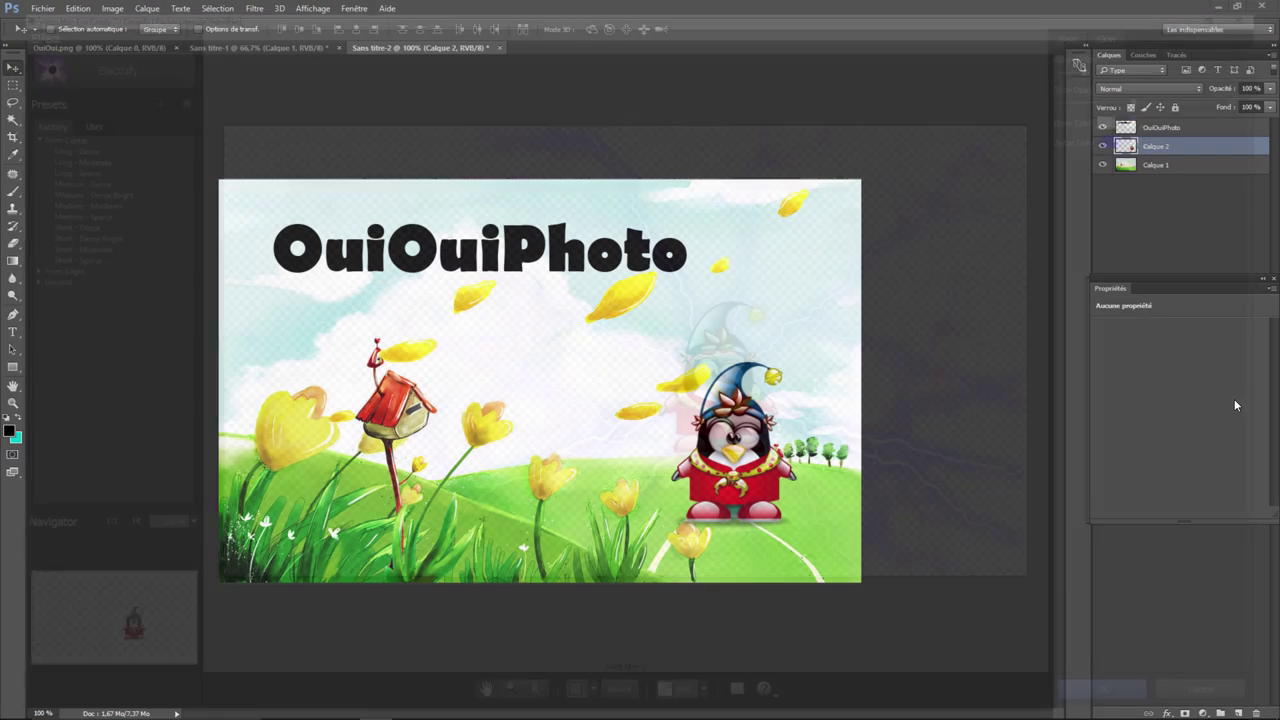
key("ctrl+j")
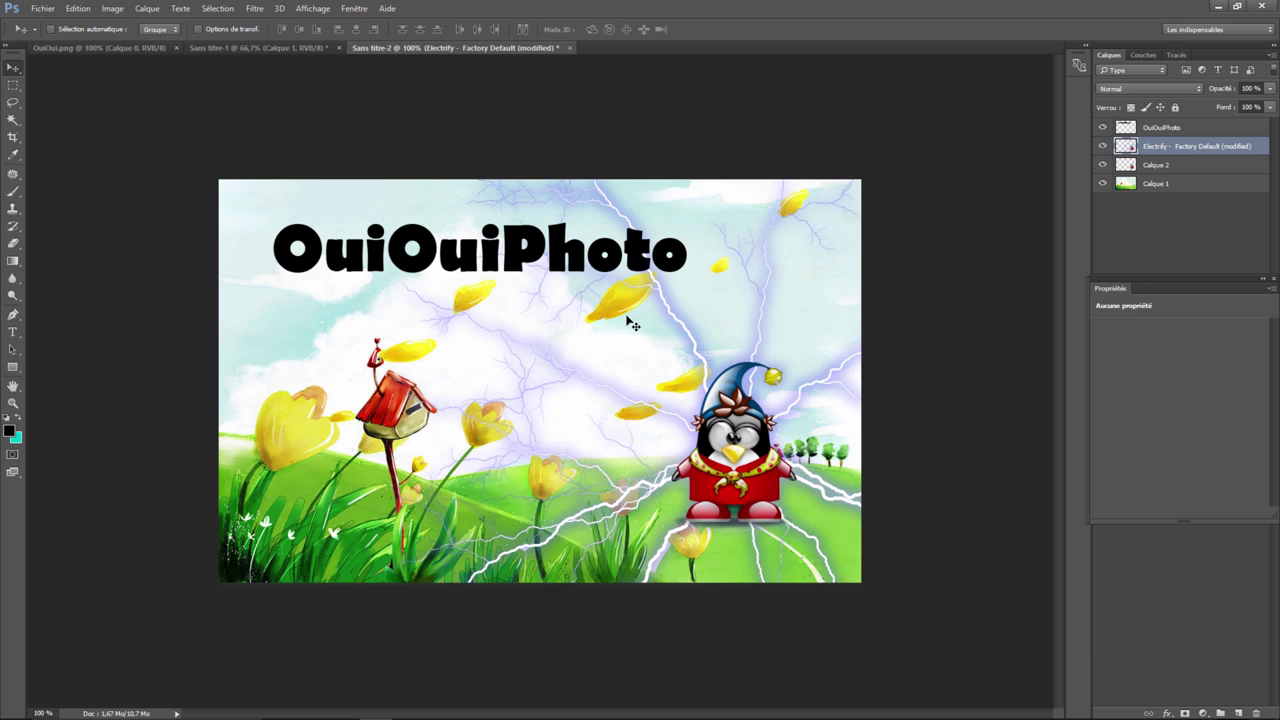
left_click(1160, 128)
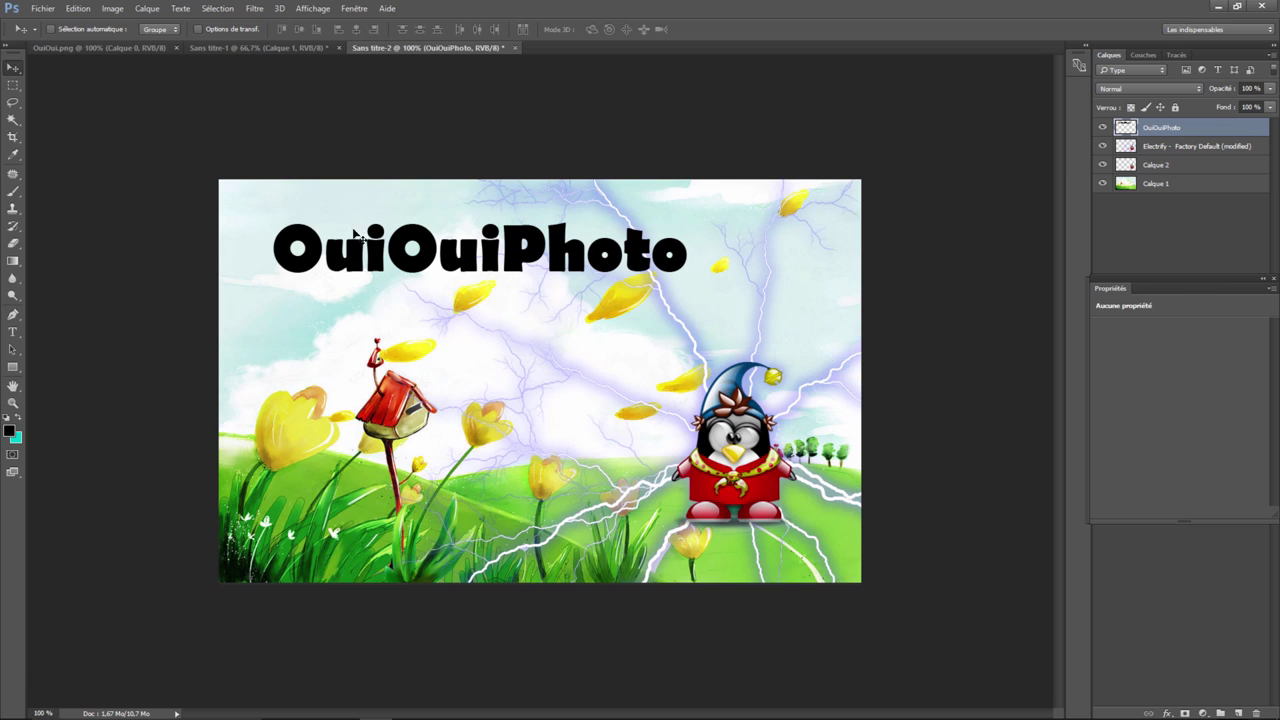
left_click(255, 9)
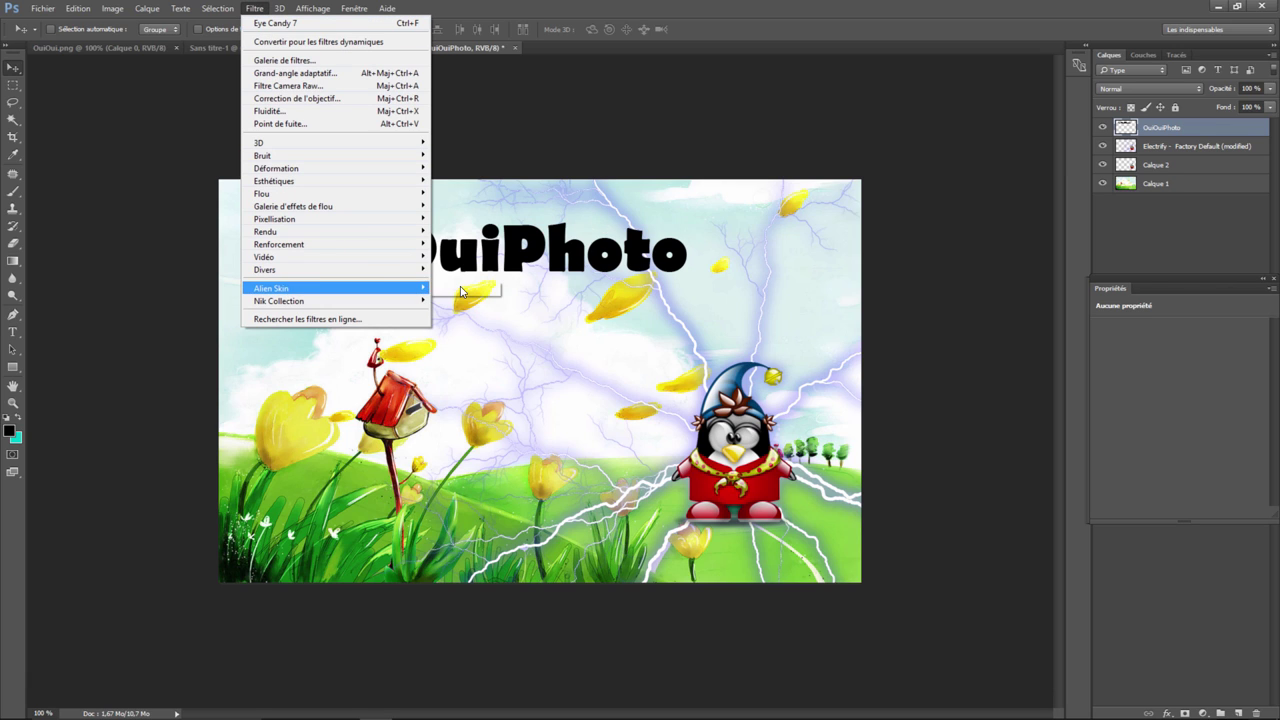
Give the title Eye Candy 7's Rust Textures (No Streaks) Gold, Full Coverage look, hiding the original
left_click(549, 287)
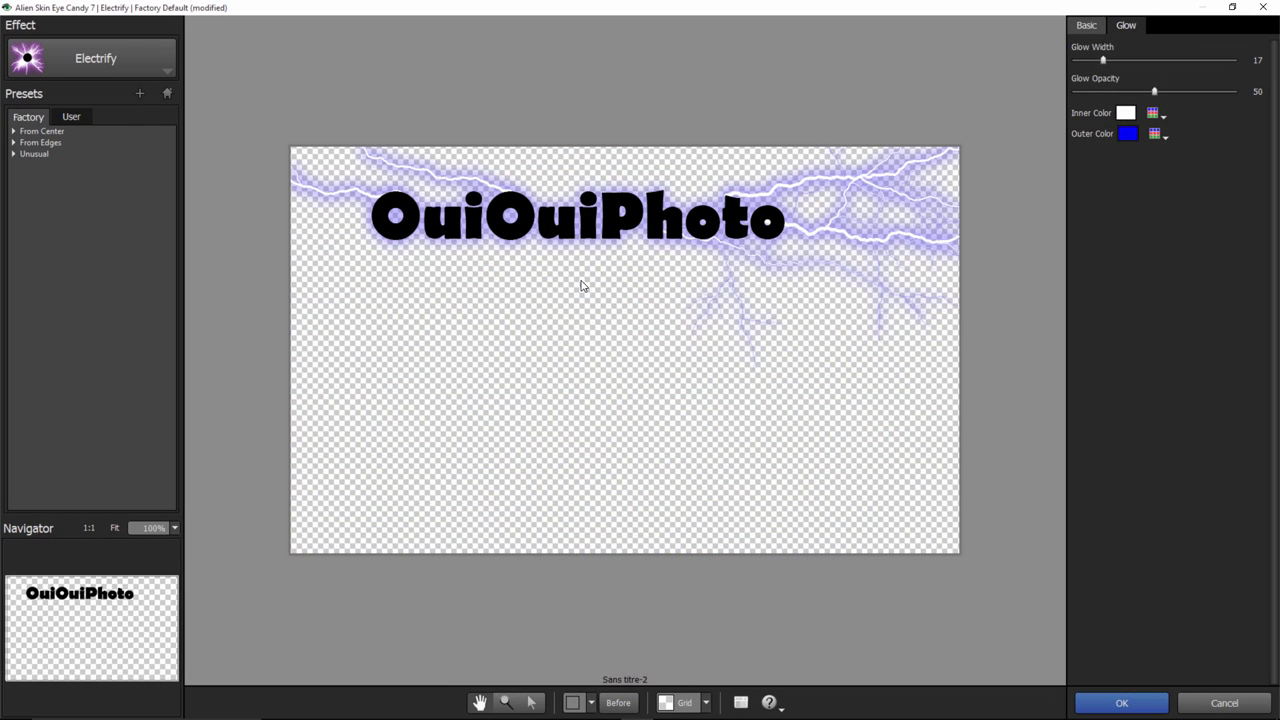
left_click(152, 57)
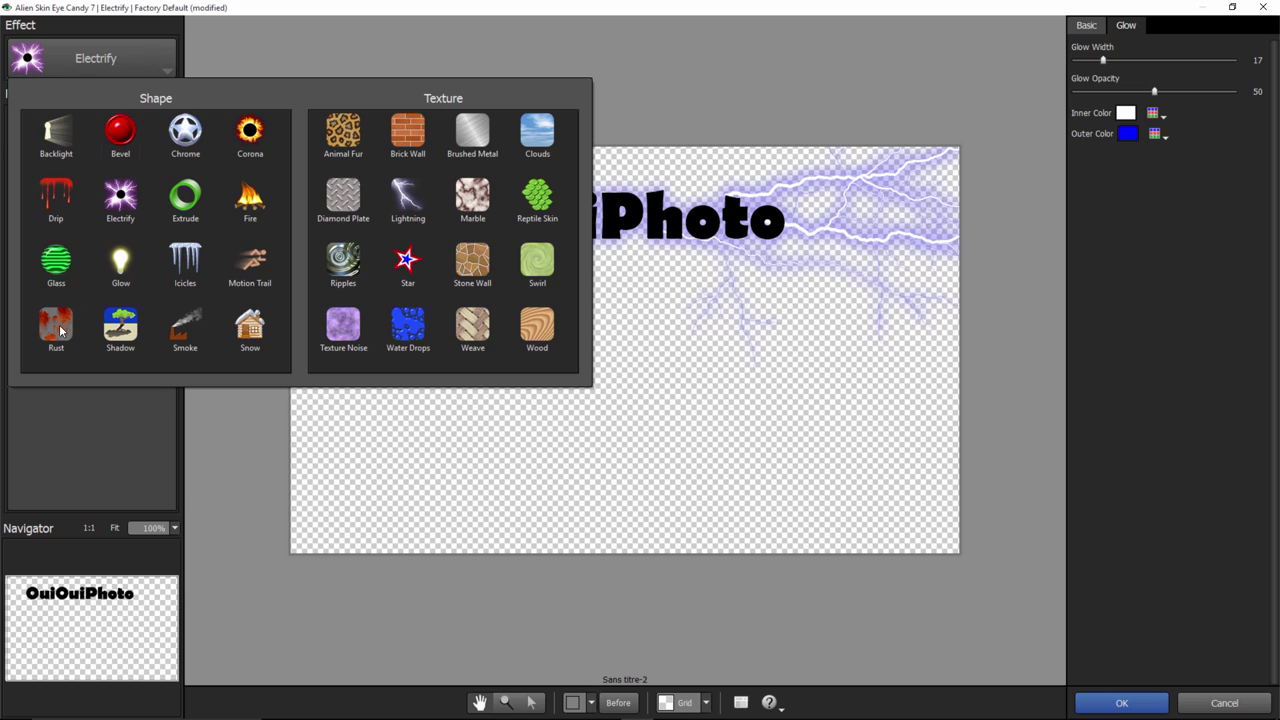
left_click(56, 325)
left_click(14, 143)
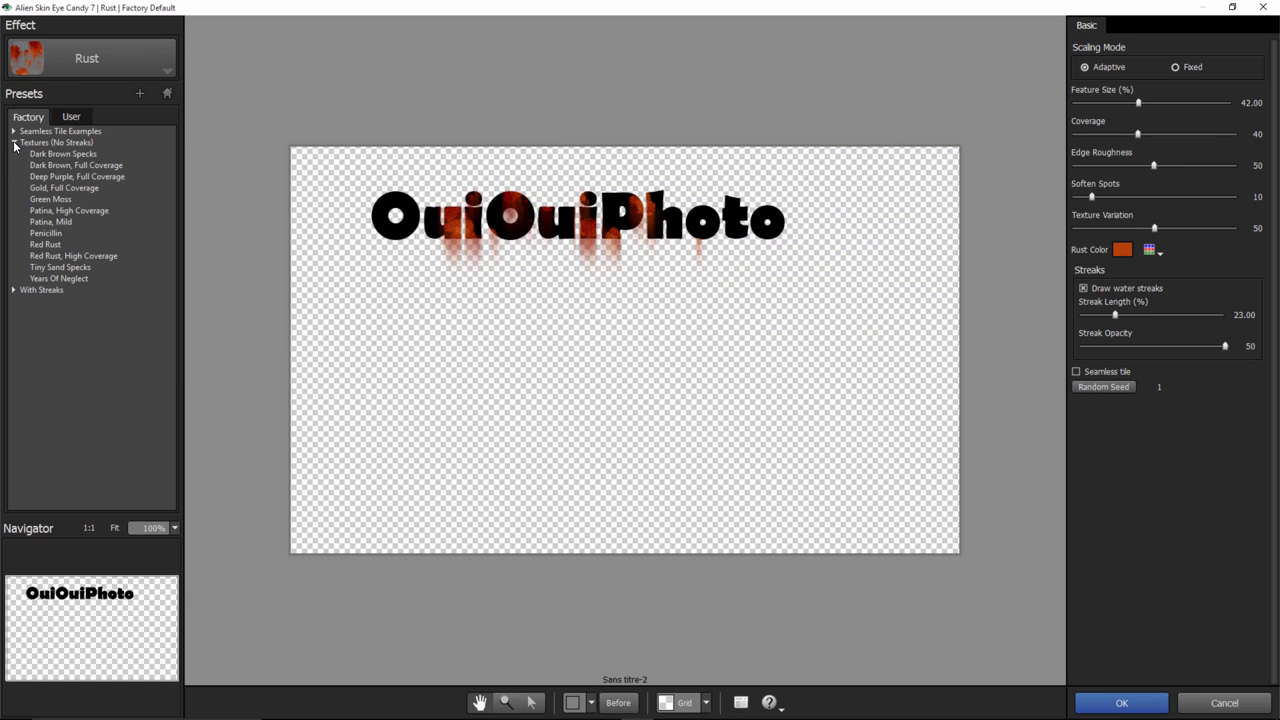
left_click(50, 188)
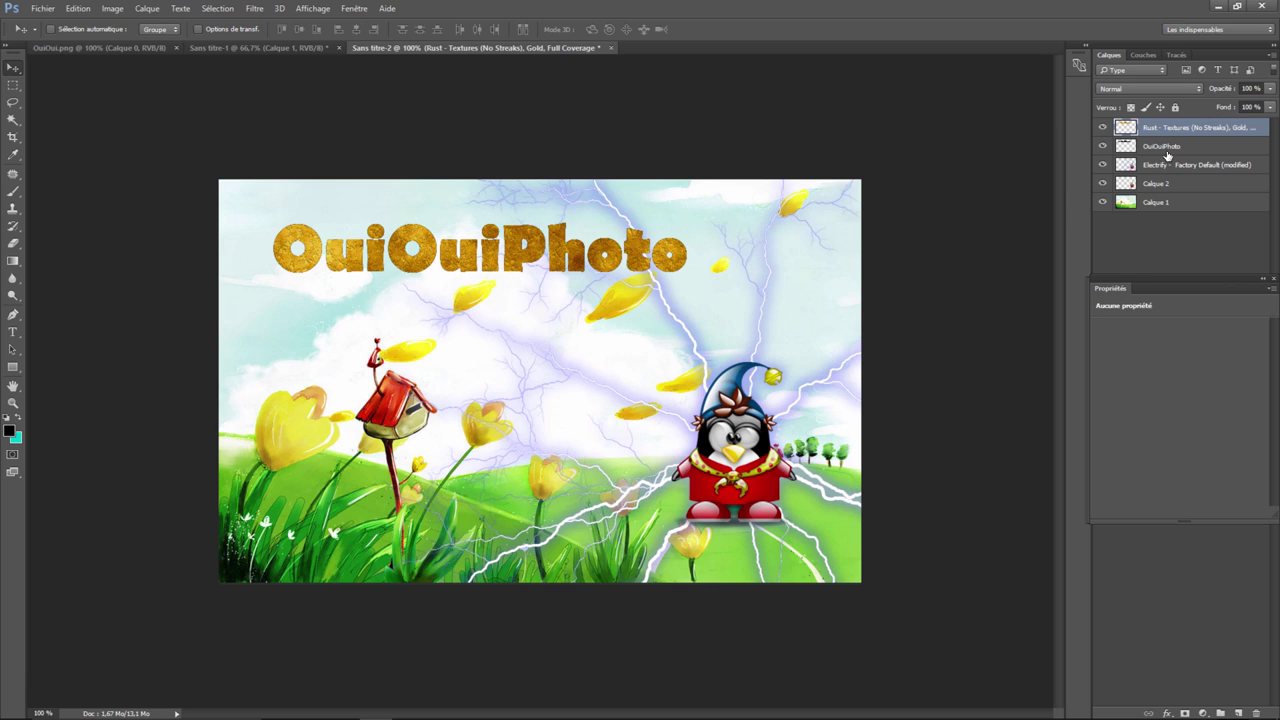
left_click(1102, 146)
Apply Eye Candy 7's Glass effect using the Outside Bevel Brown preset to the gold title
left_click(255, 8)
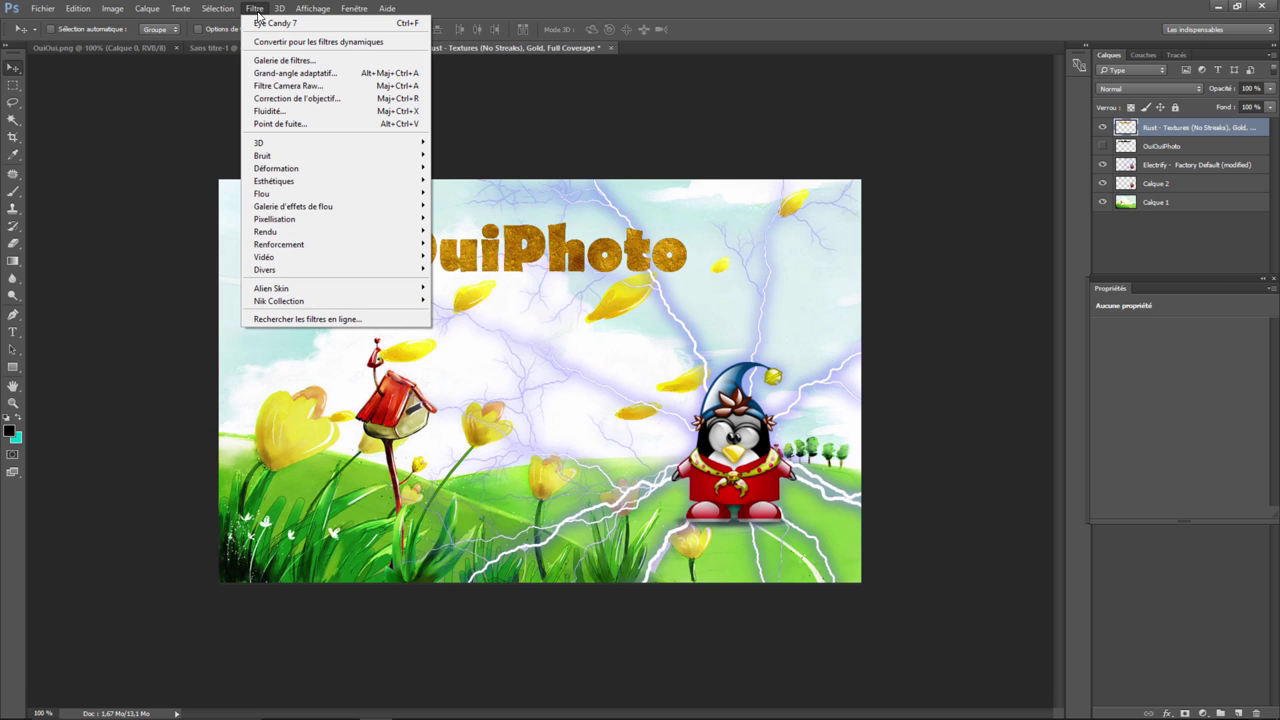
left_click(490, 292)
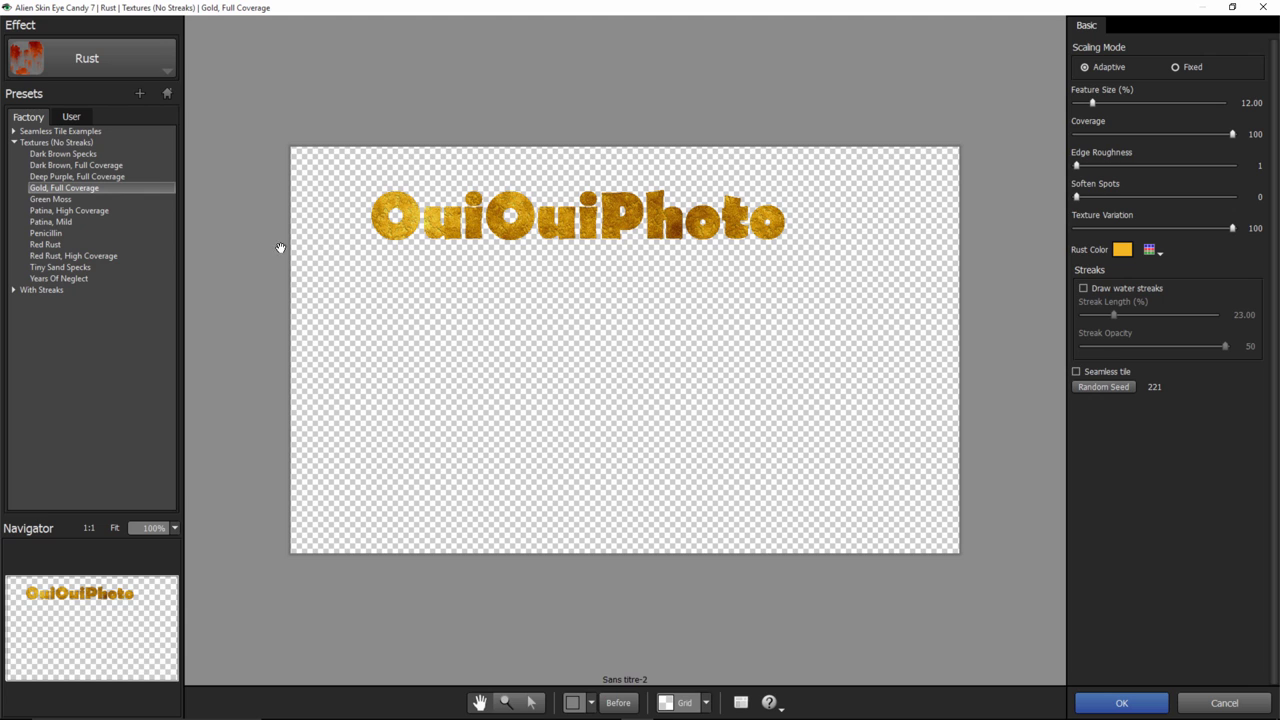
left_click(146, 55)
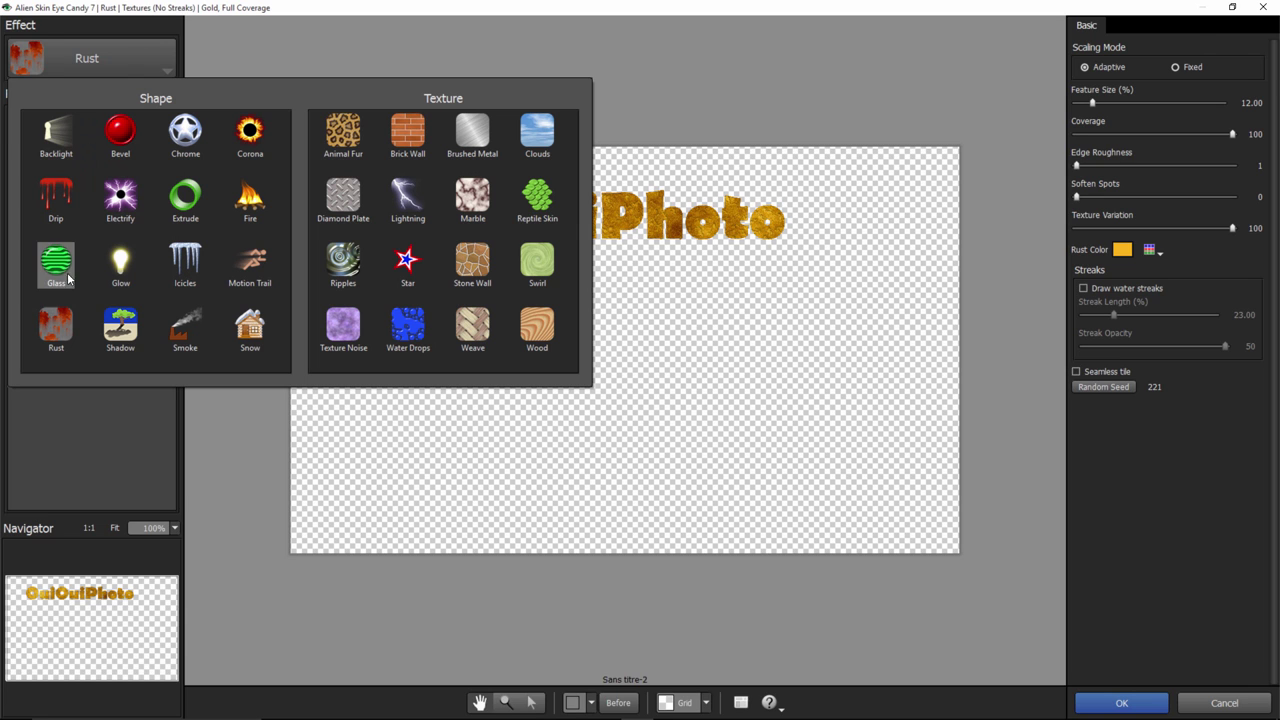
left_click(68, 262)
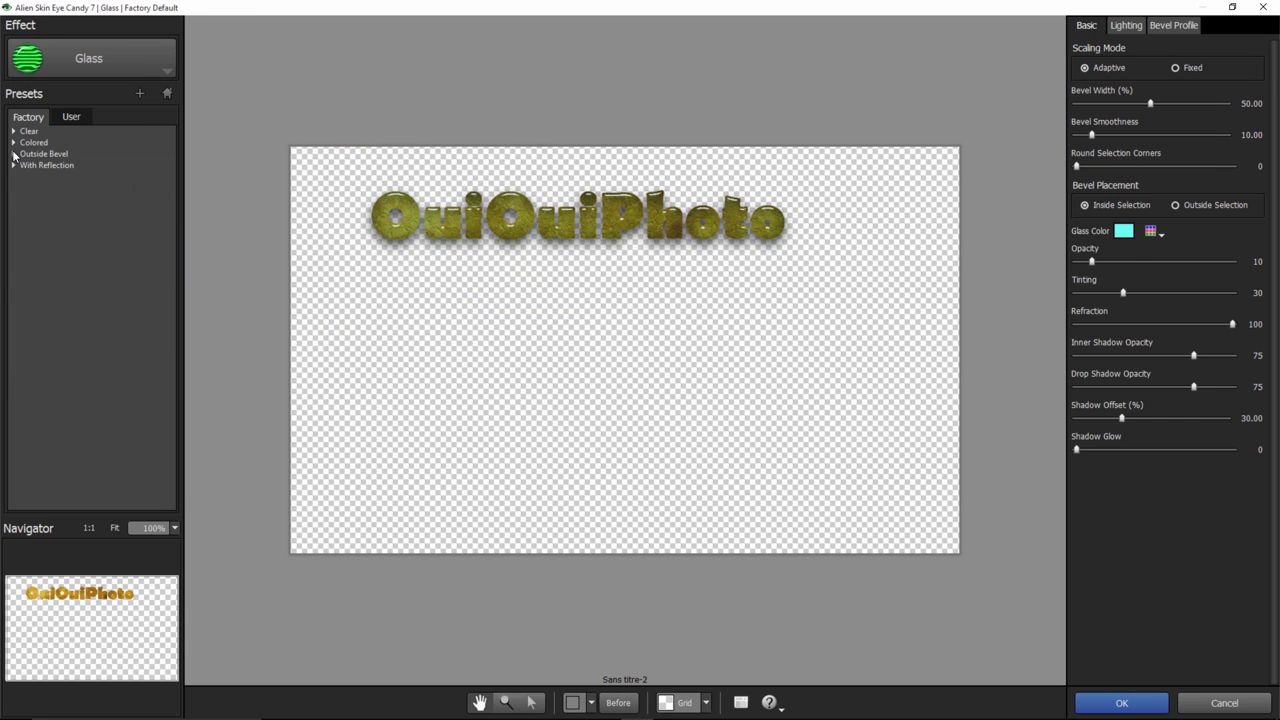
left_click(18, 154)
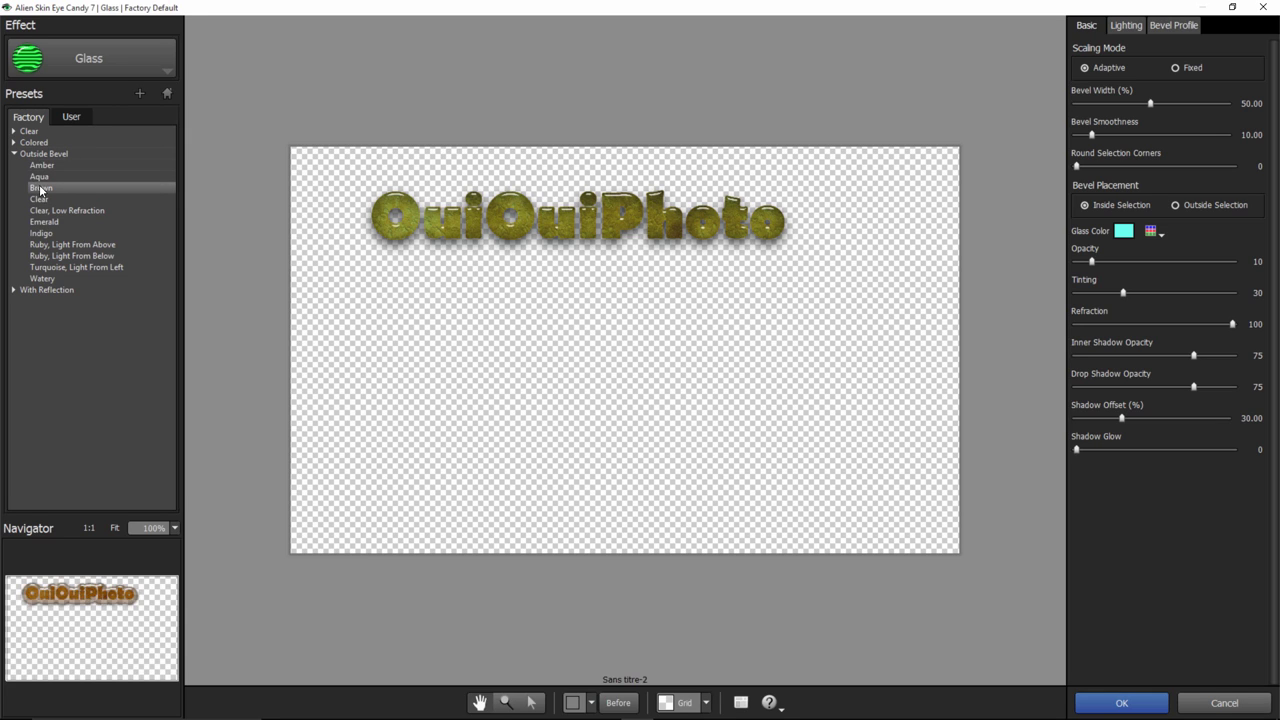
left_click(40, 178)
left_click(40, 188)
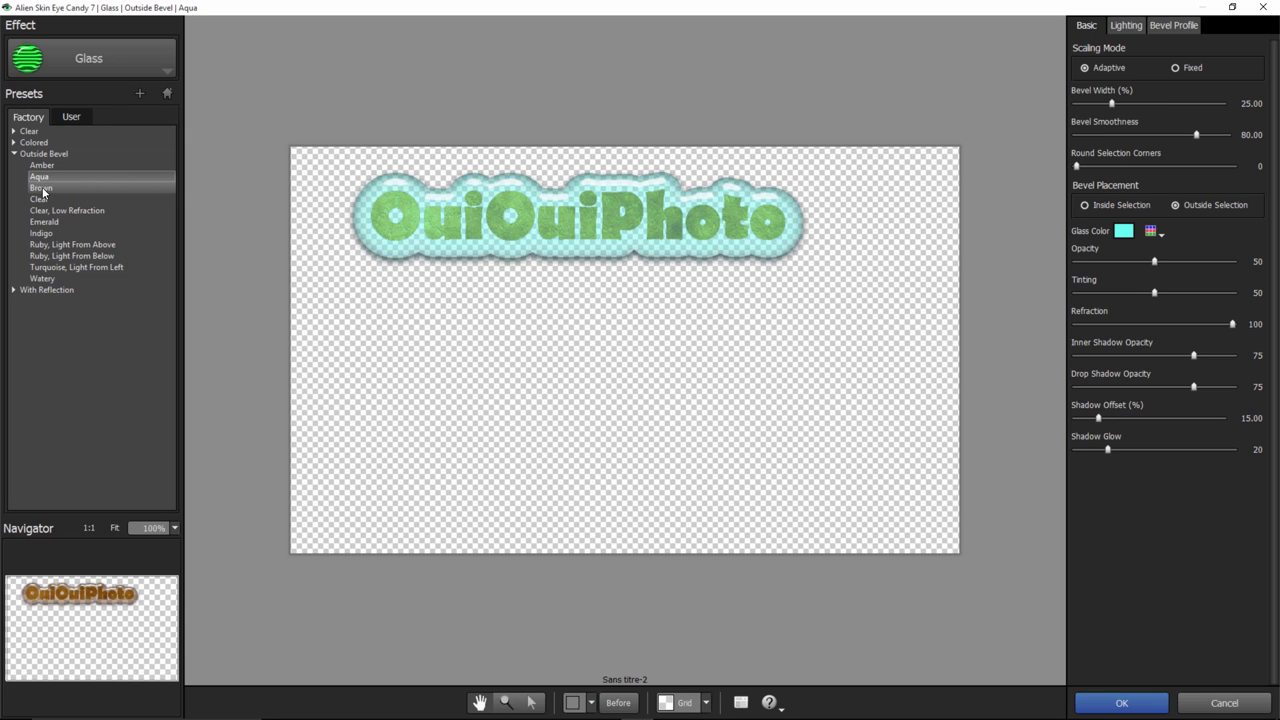
Change the Glass Color to bright yellow-orange (ffbf34)
left_click(1124, 231)
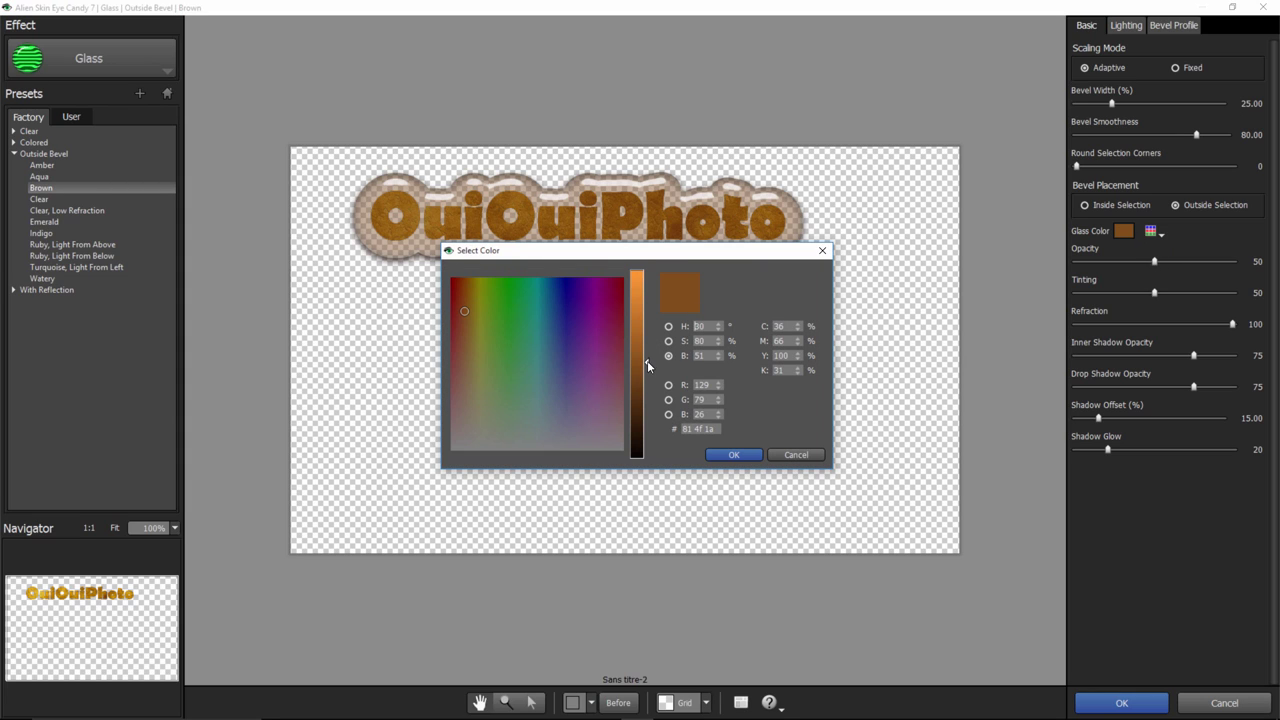
left_click_drag(640, 335, 638, 270)
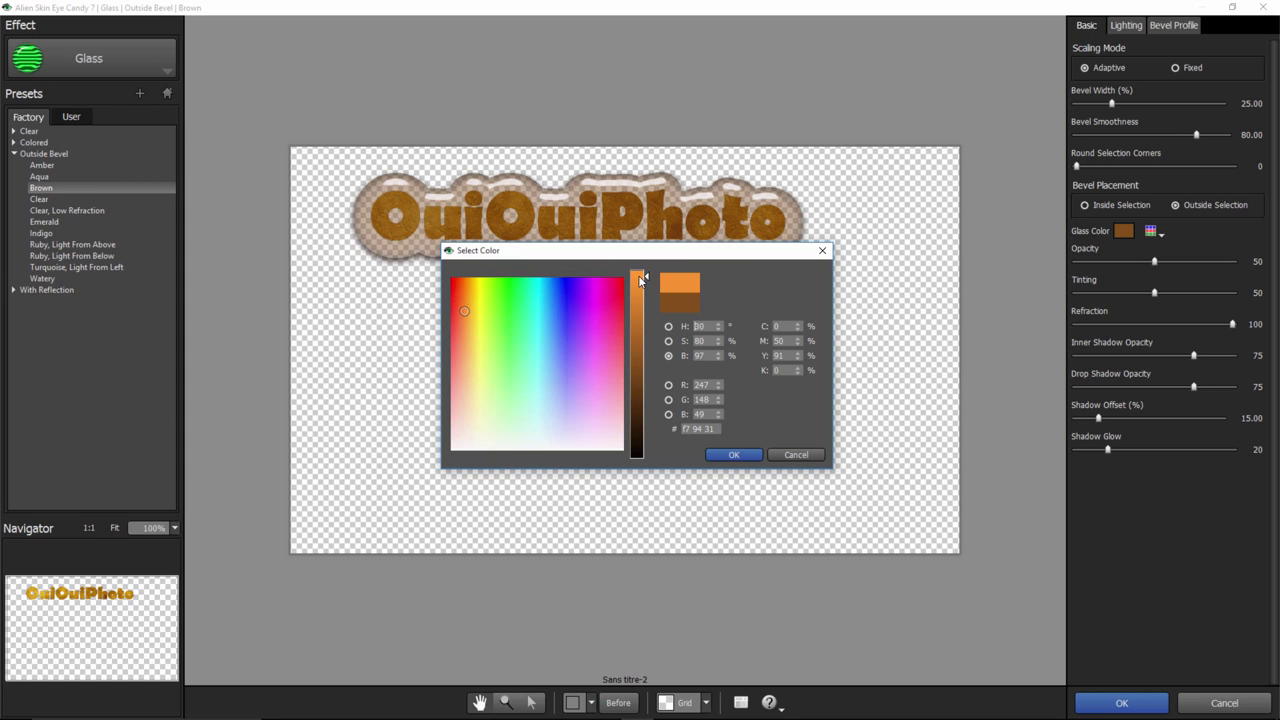
left_click_drag(475, 322, 469, 313)
left_click(734, 455)
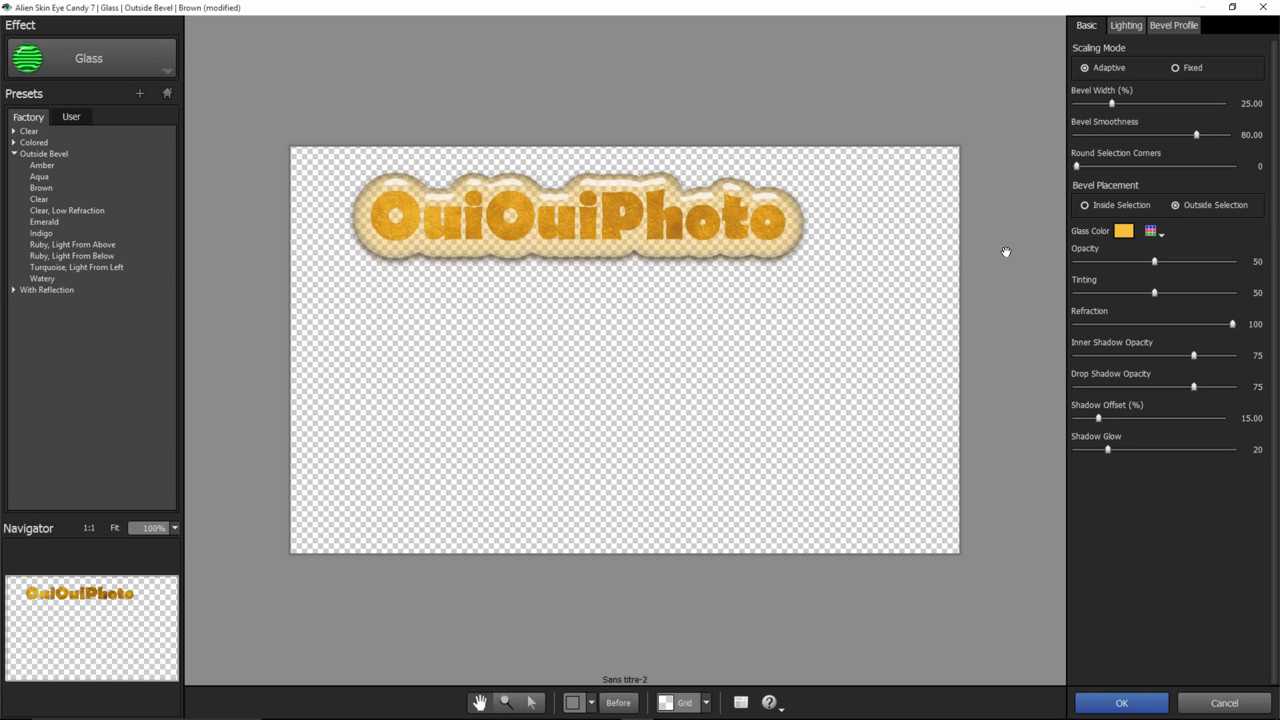
Reposition the light direction on the glass bevel and lower Highlight Brightness to 33
left_click(1126, 26)
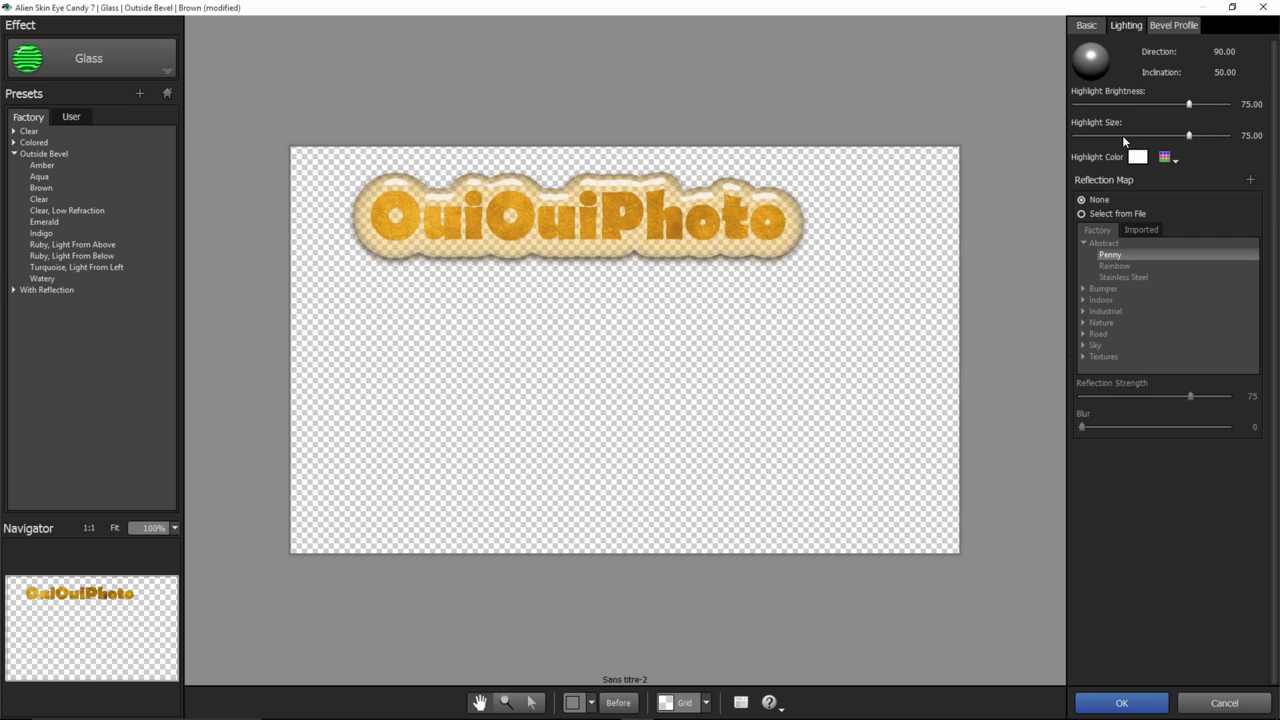
left_click_drag(1094, 65, 1100, 67)
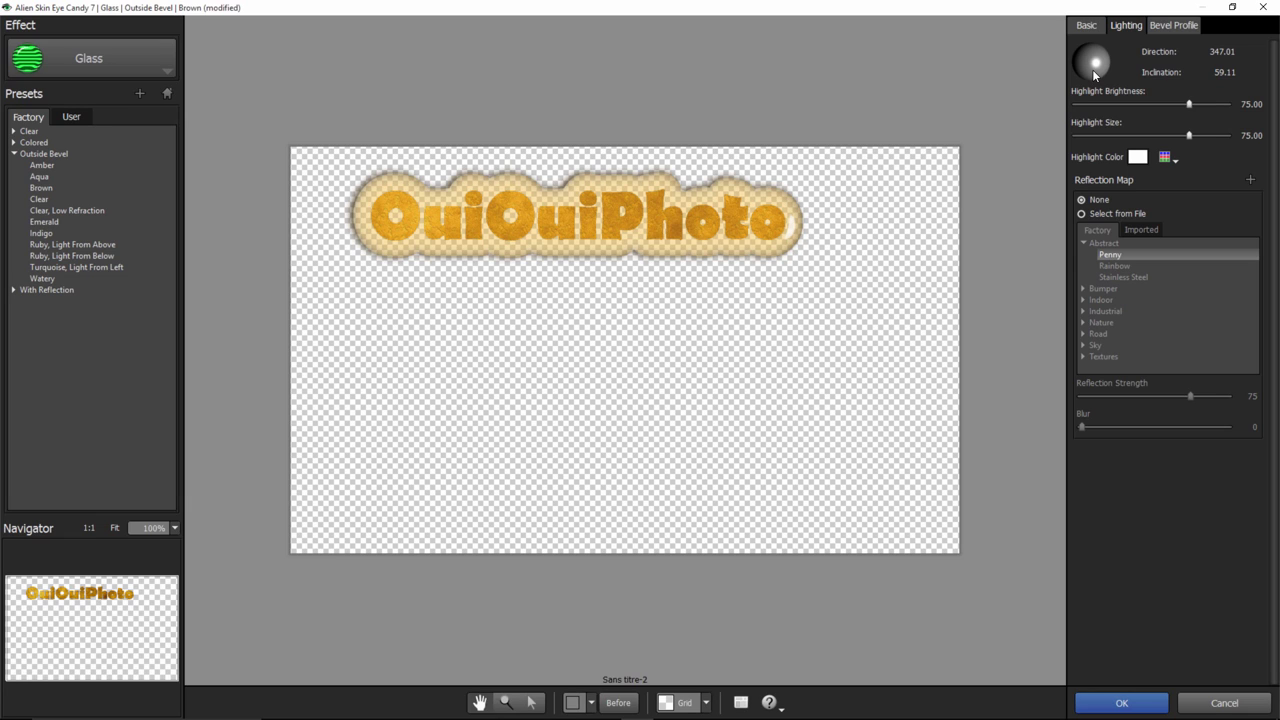
left_click_drag(1097, 67, 1093, 57)
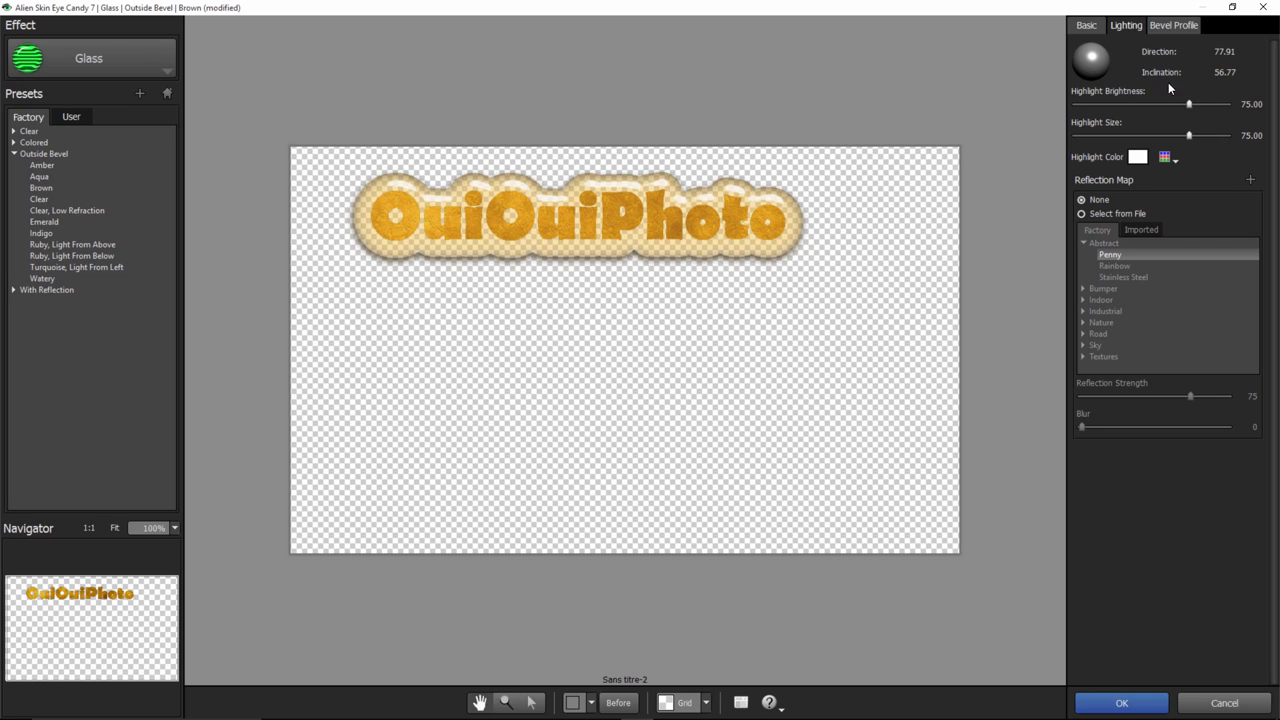
mouse_move(1094, 62)
left_mouse_down()
mouse_move(1098, 78)
mouse_move(1101, 61)
left_mouse_up()
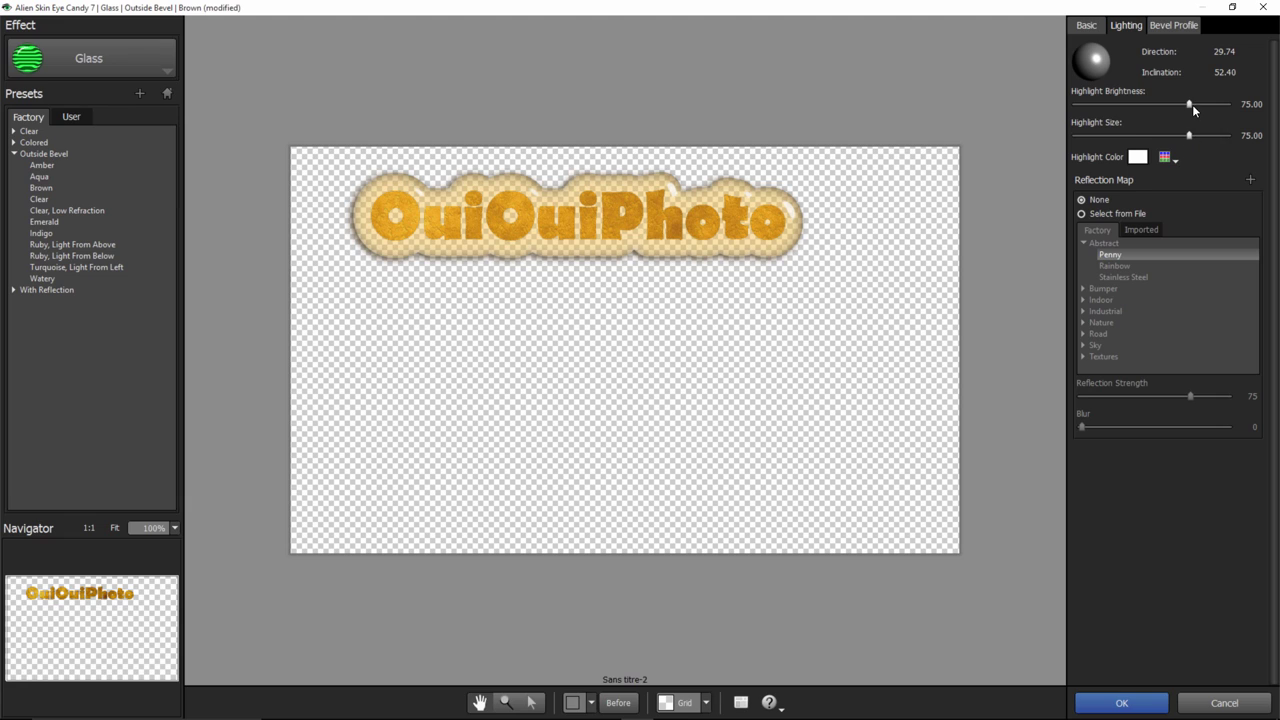
mouse_move(1190, 105)
left_mouse_down()
mouse_move(1079, 109)
mouse_move(1151, 112)
mouse_move(1060, 124)
mouse_move(1262, 124)
mouse_move(1168, 116)
left_mouse_up()
Apply the Glass bevel onto its own new layer and hide the Rust - Textures layer
left_click(1133, 702)
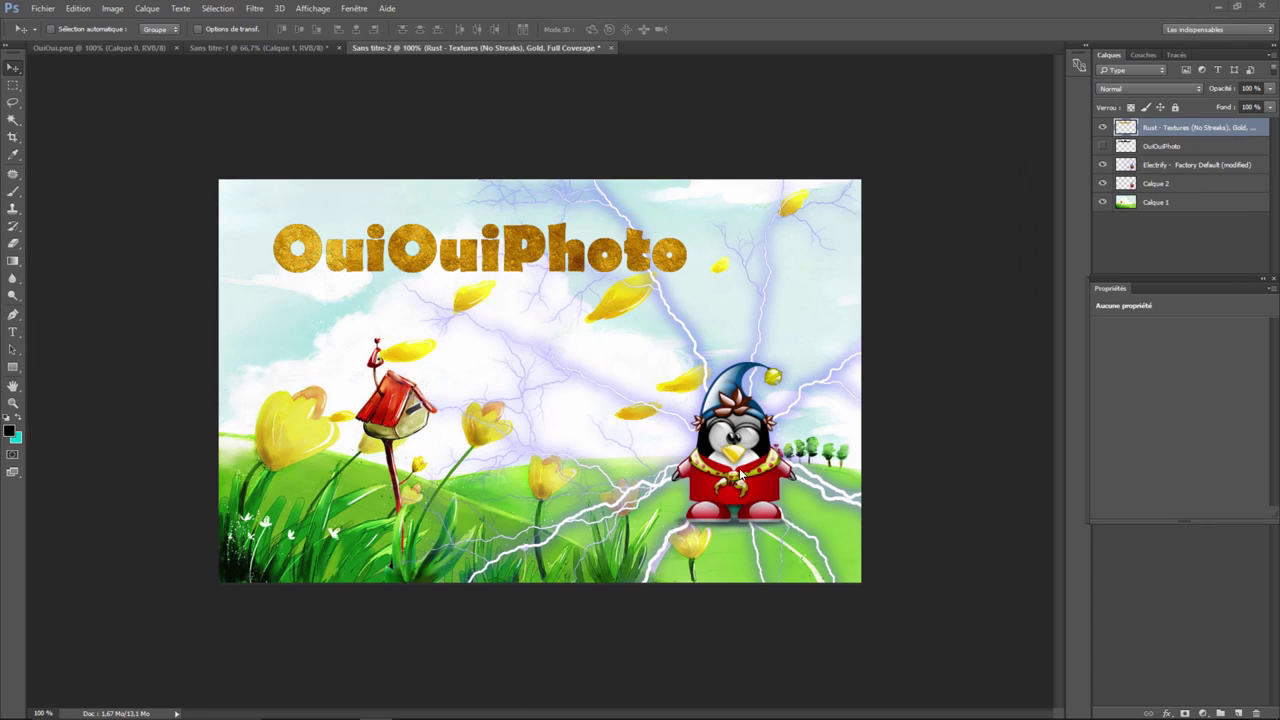
key("ctrl+j")
key("ctrl+f")
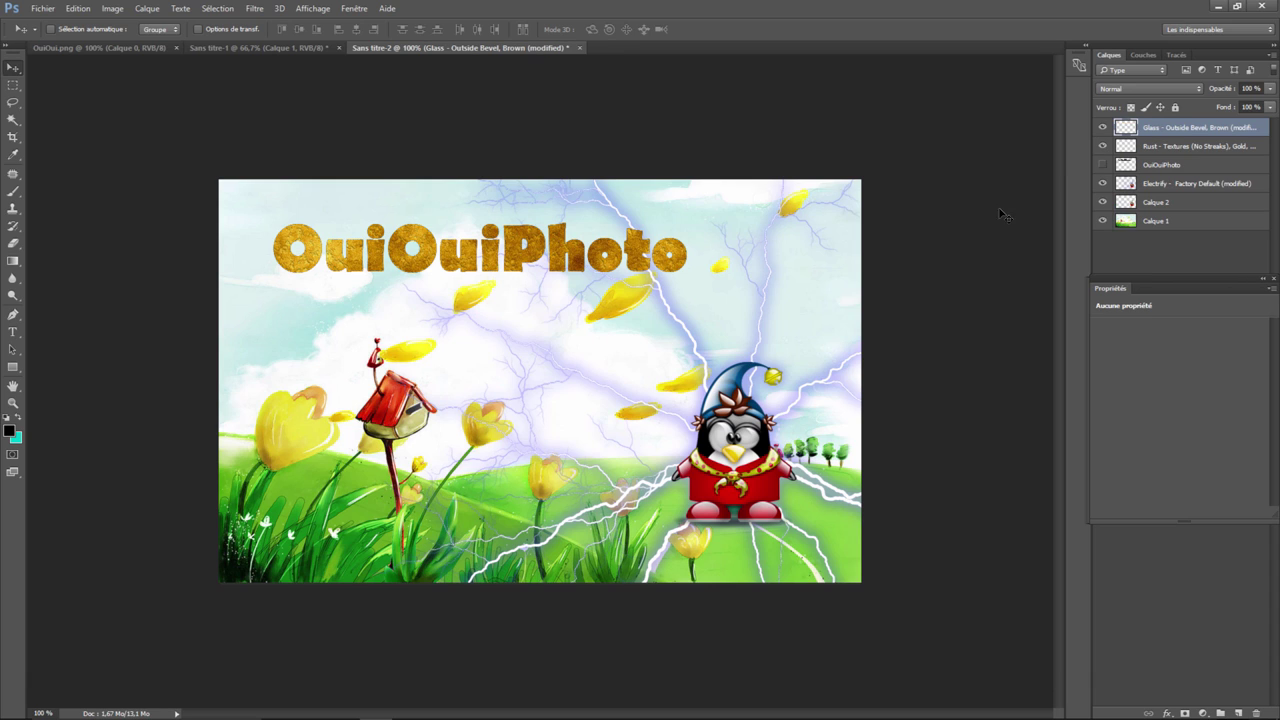
left_click(1102, 146)
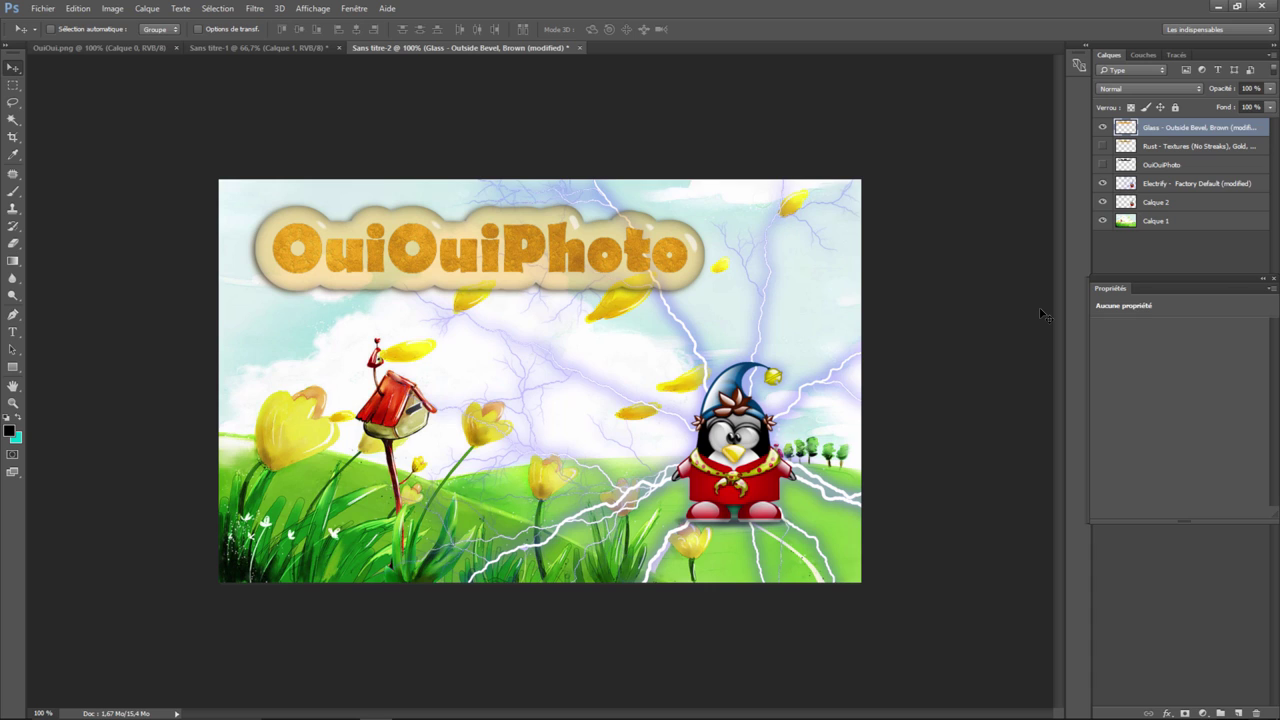